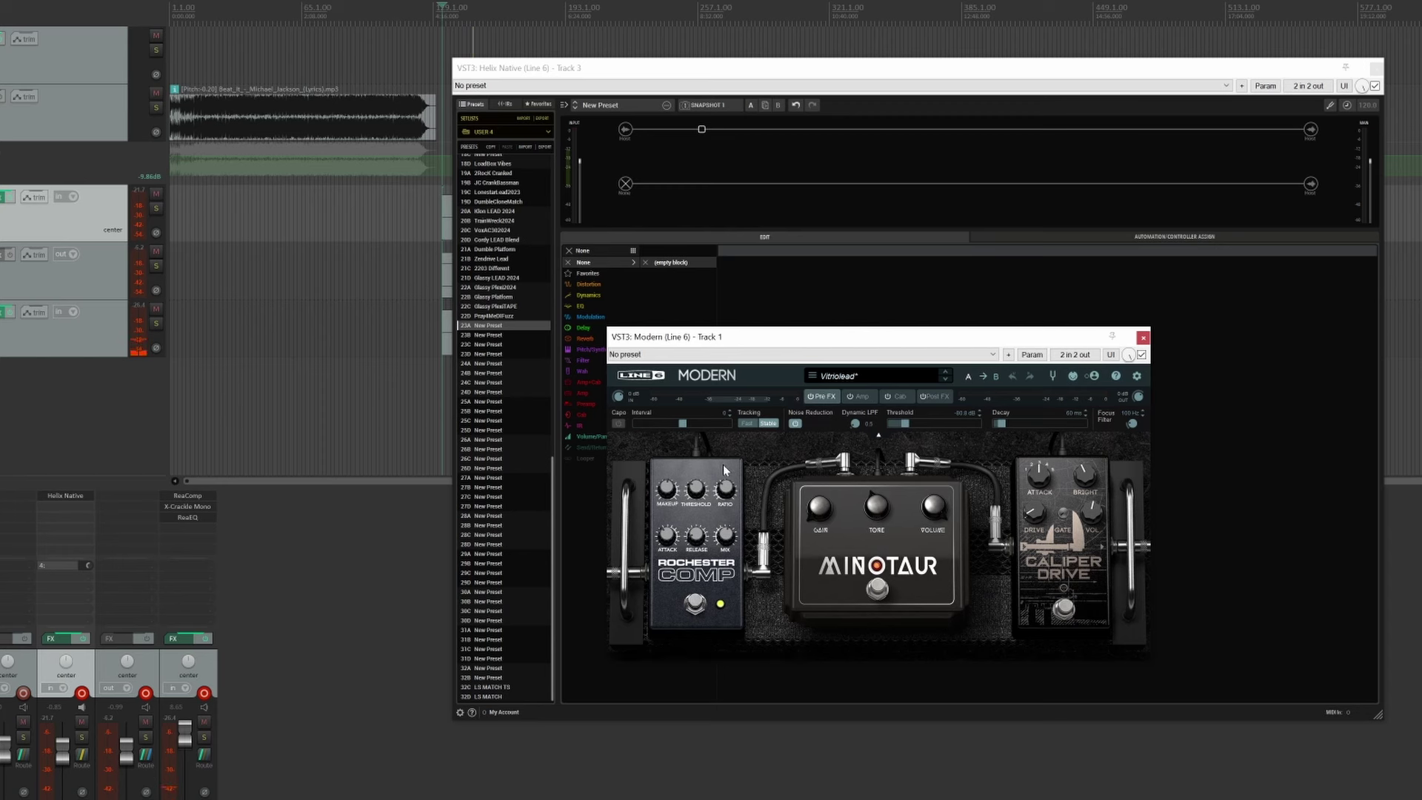
Step: Check the amp used in the Modern plugin and add the PV Vitriol Lead amp model to Helix Native's upper signal path
click(857, 396)
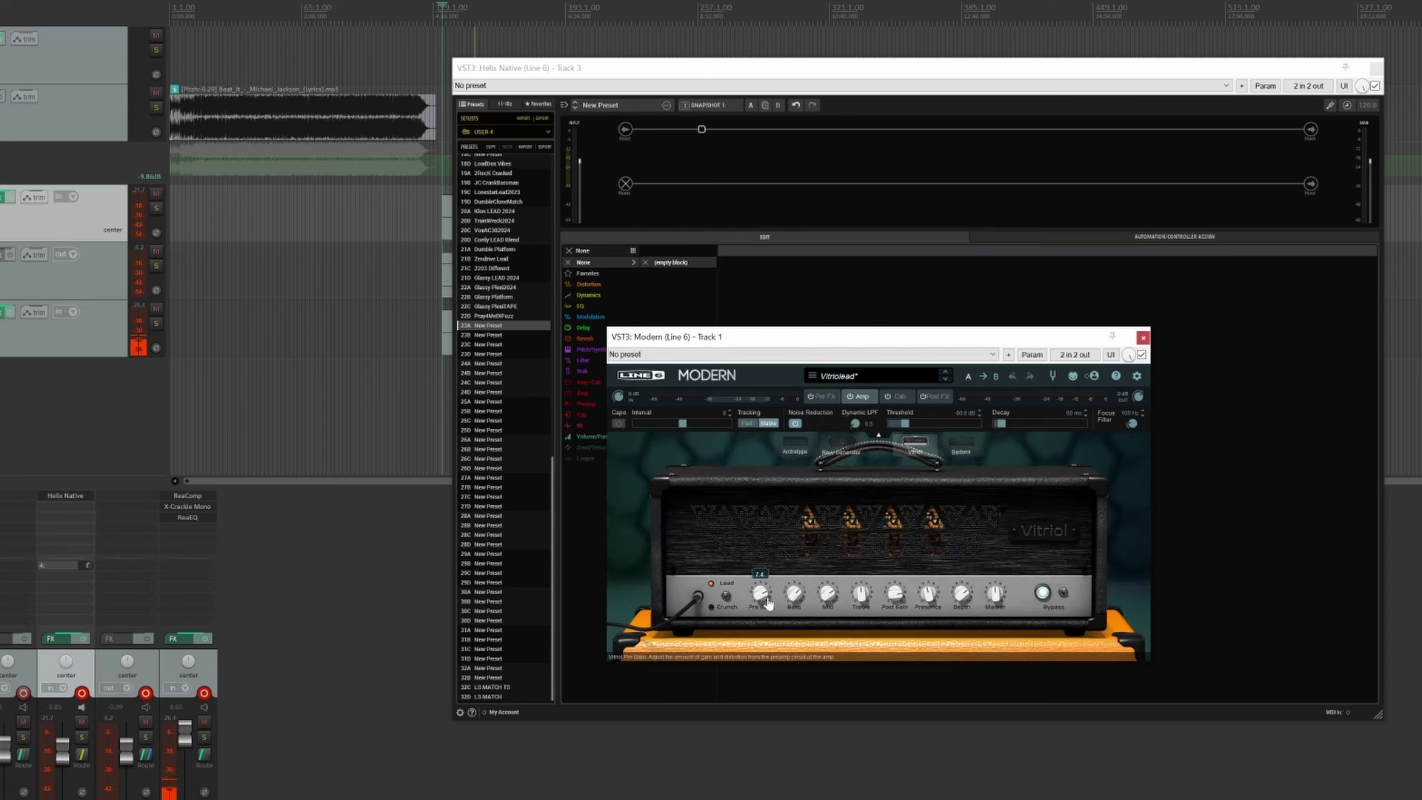
click(927, 130)
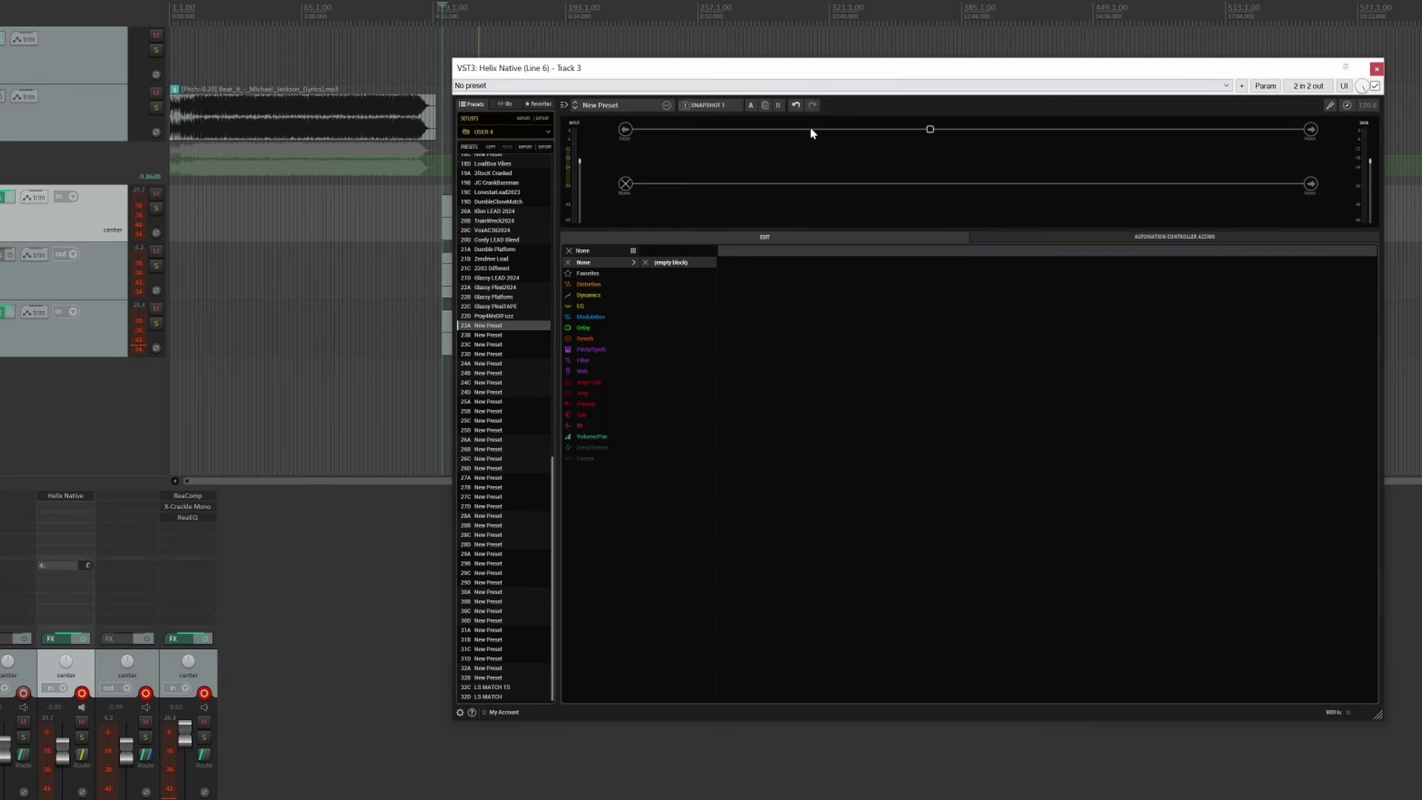
click(585, 393)
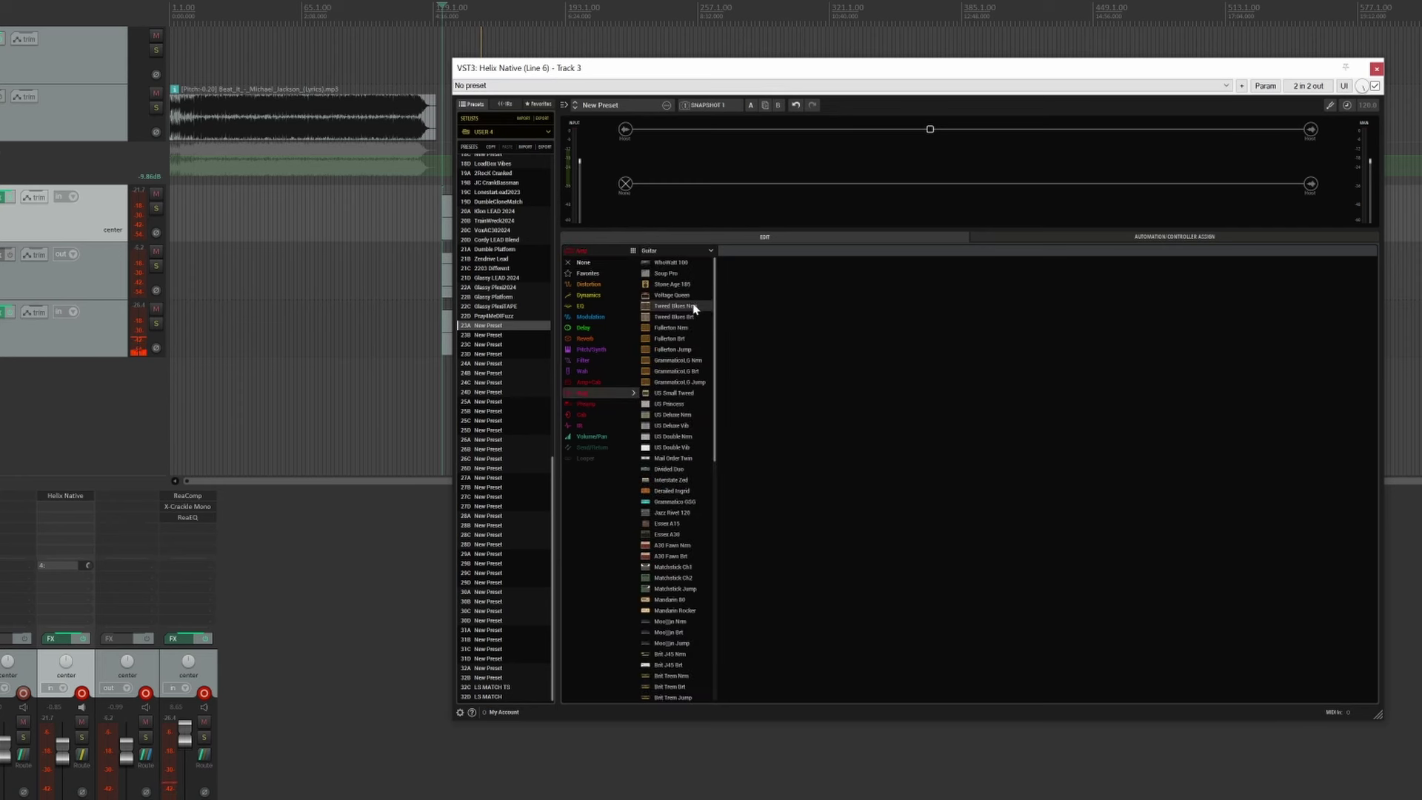
drag(715, 316, 703, 570)
scroll(704, 570, down, 1)
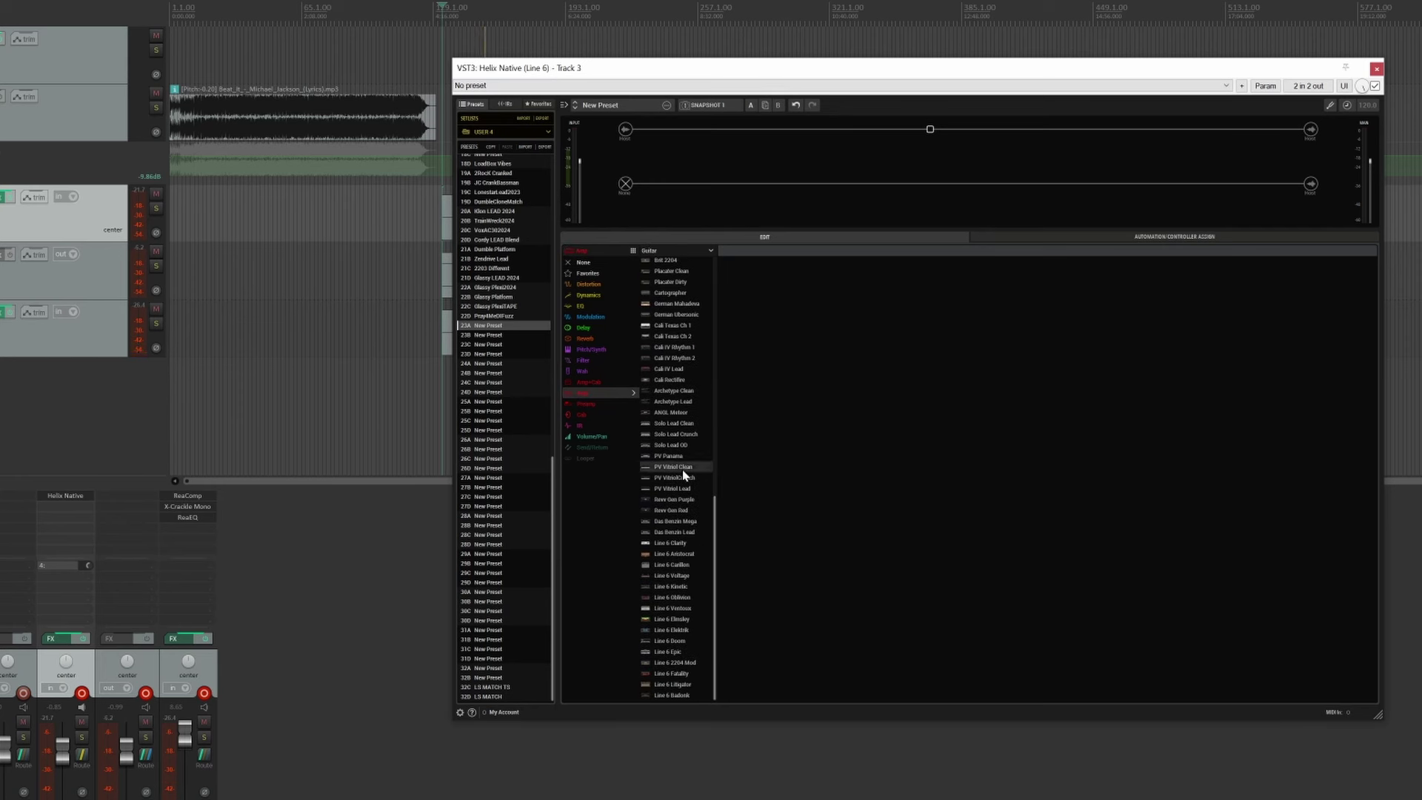
click(687, 492)
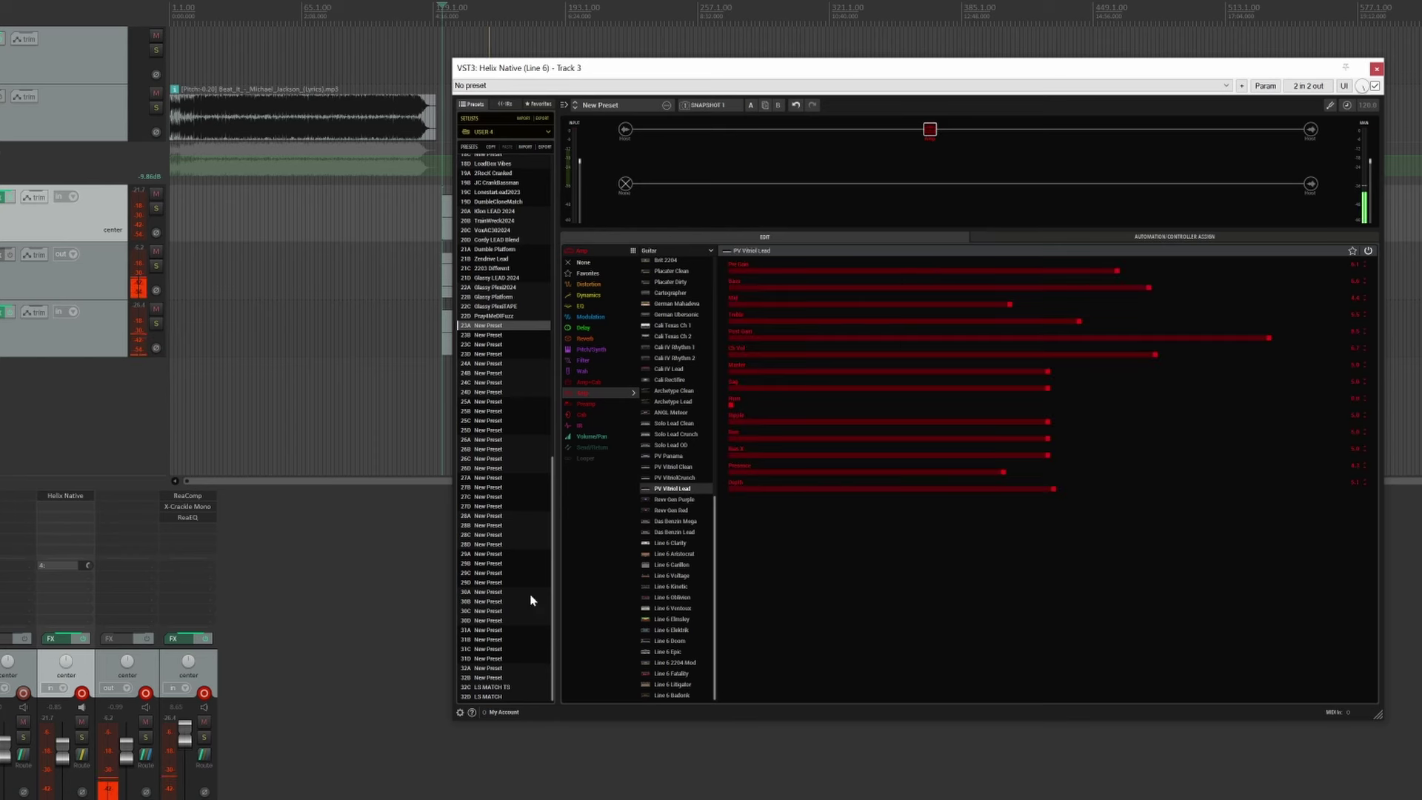
Step: Place the Modern plugin window beside the Helix Native parameters and set the PV Vitriol Lead's Pre Gain to 7.4
click(177, 489)
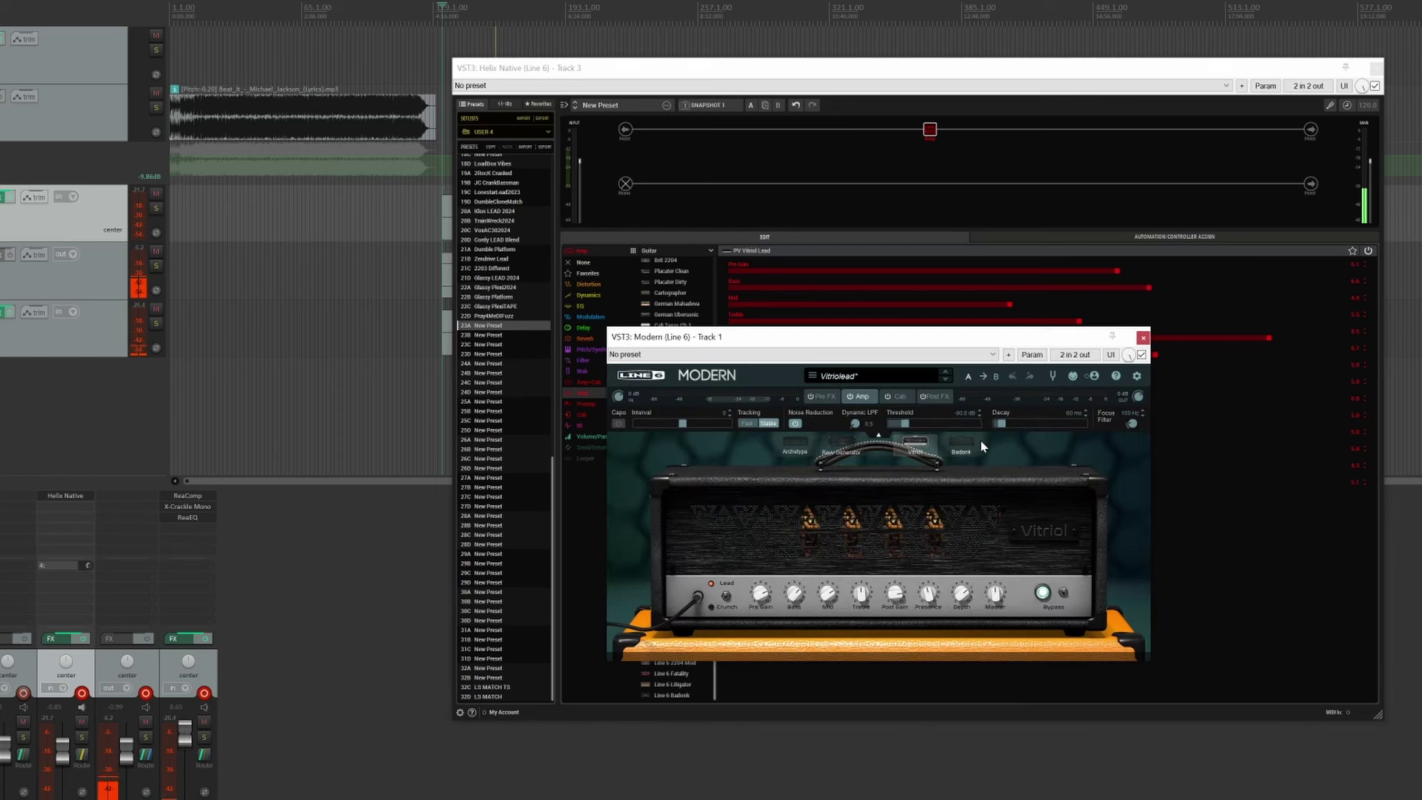
drag(960, 338, 985, 394)
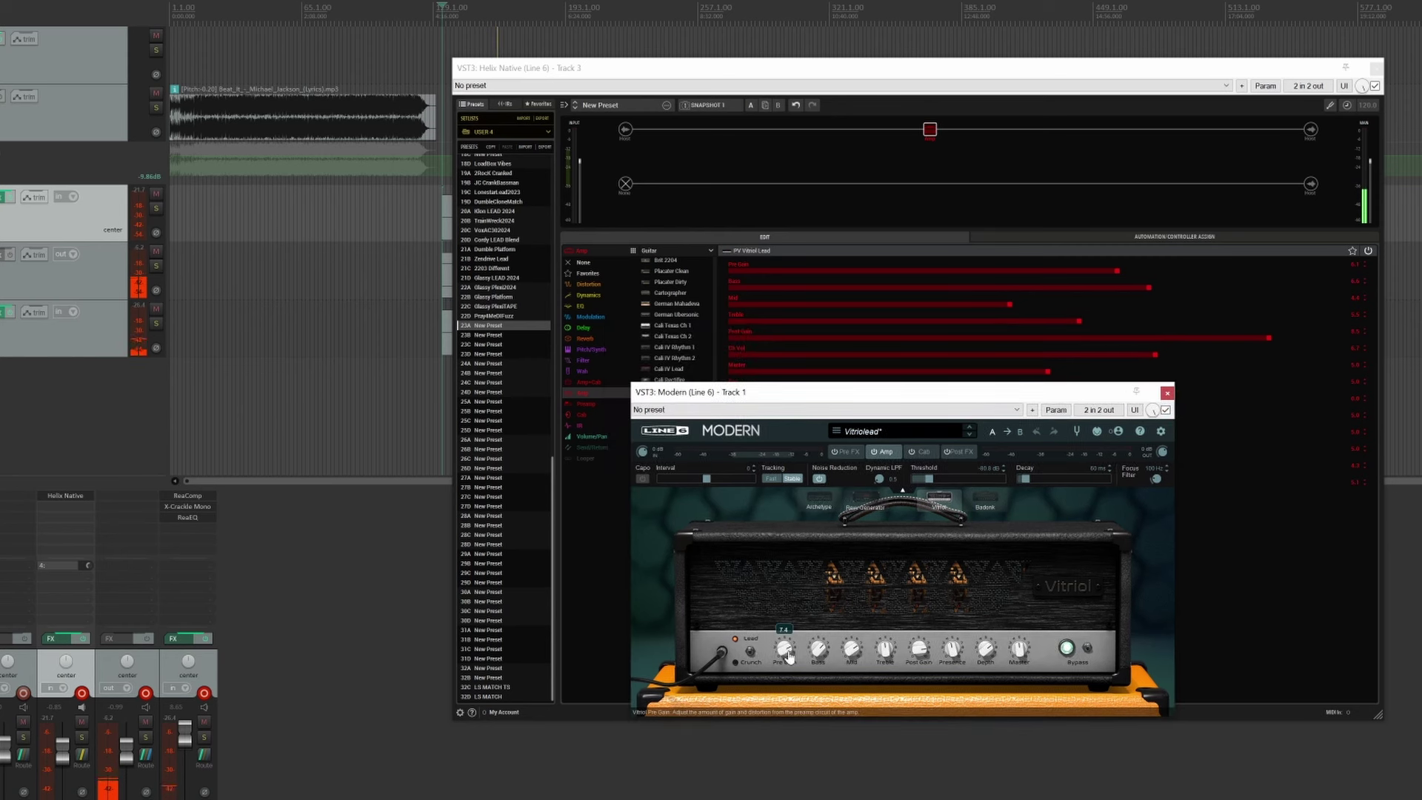
drag(741, 391, 110, 405)
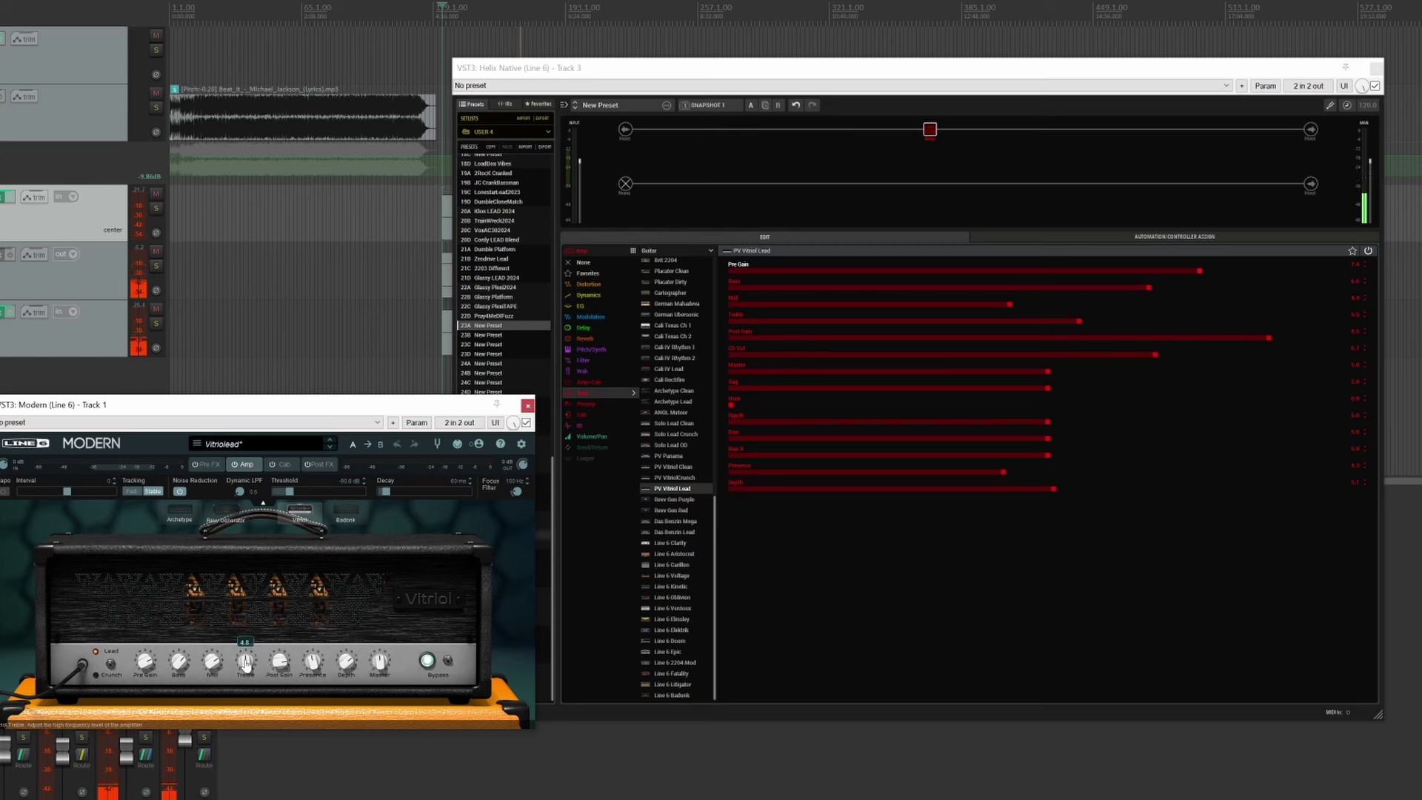
Step: Set the PV Vitriol Lead's Mid to about 7.1, Treble 4.8, Post Gain 8.1, Presence 4.9 and Depth 6.9
drag(1019, 305, 1180, 304)
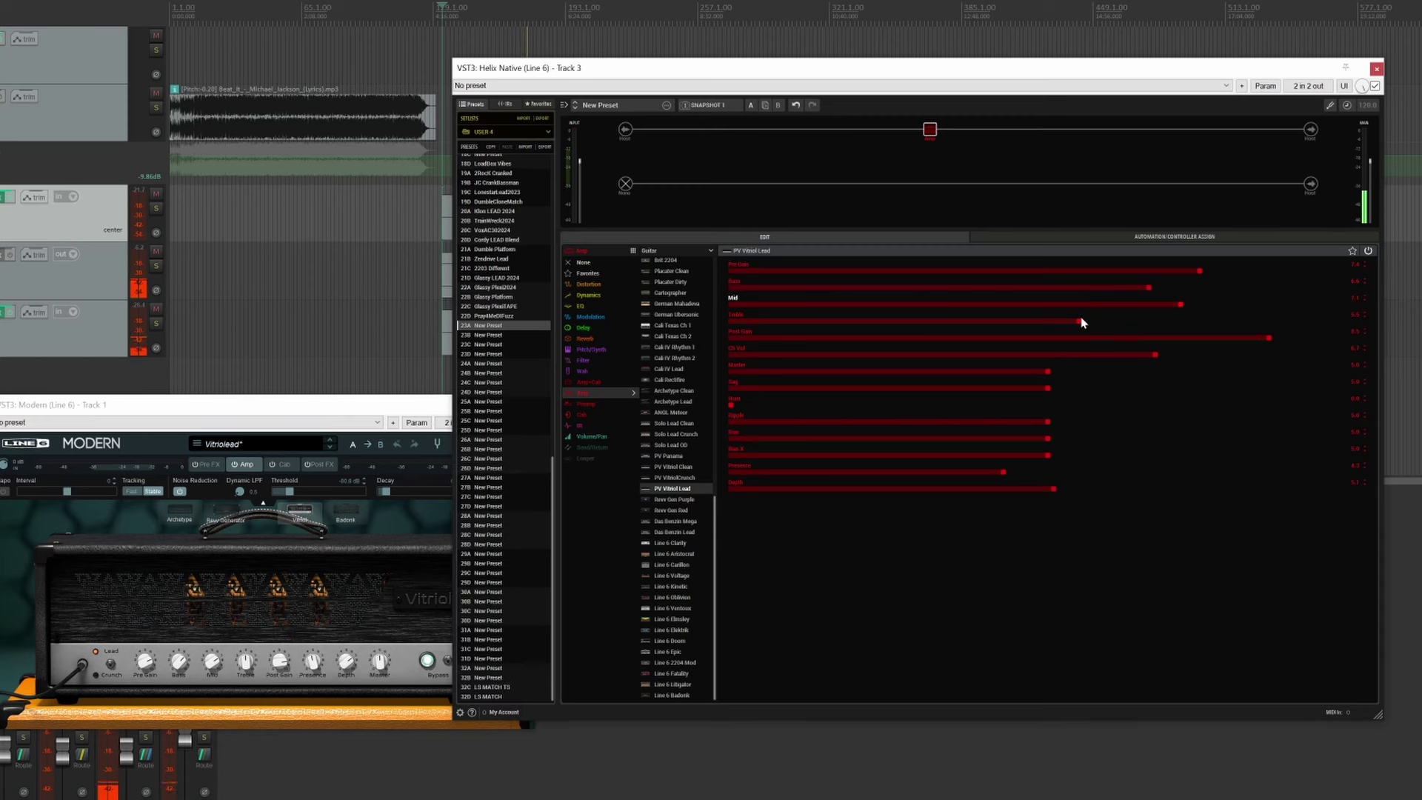
drag(1077, 326, 1034, 321)
drag(1272, 339, 1258, 342)
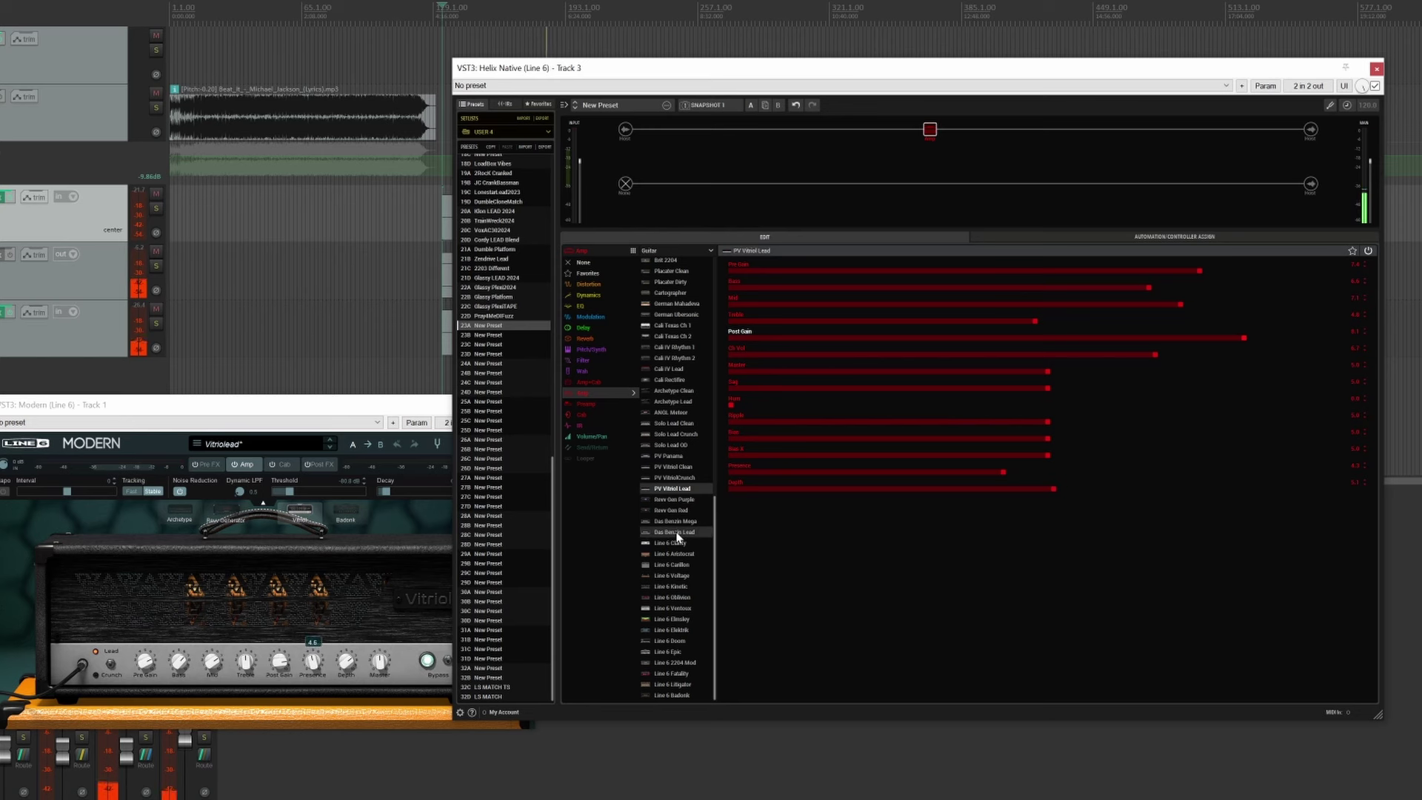
drag(1008, 476, 1062, 496)
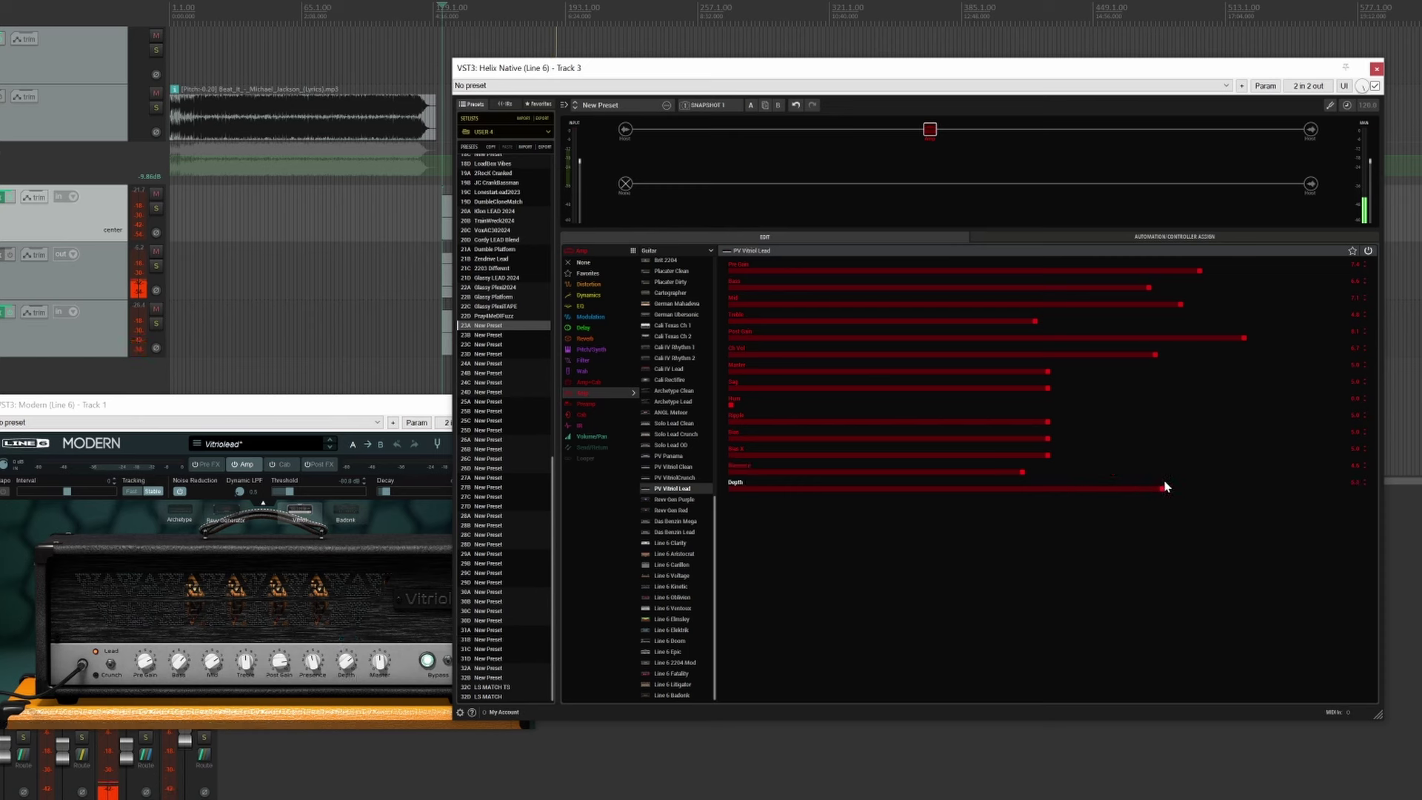
click(1167, 485)
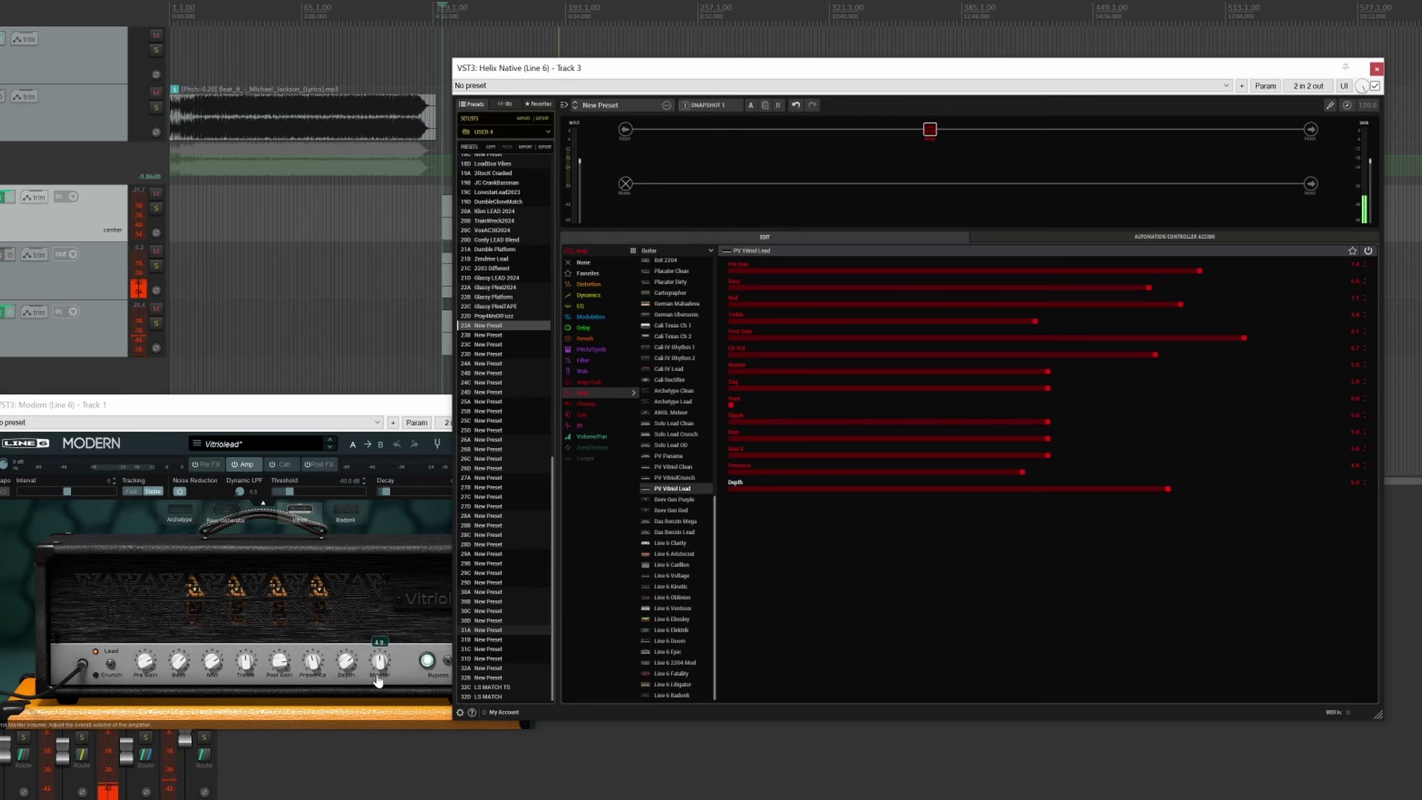
drag(1023, 476, 1029, 478)
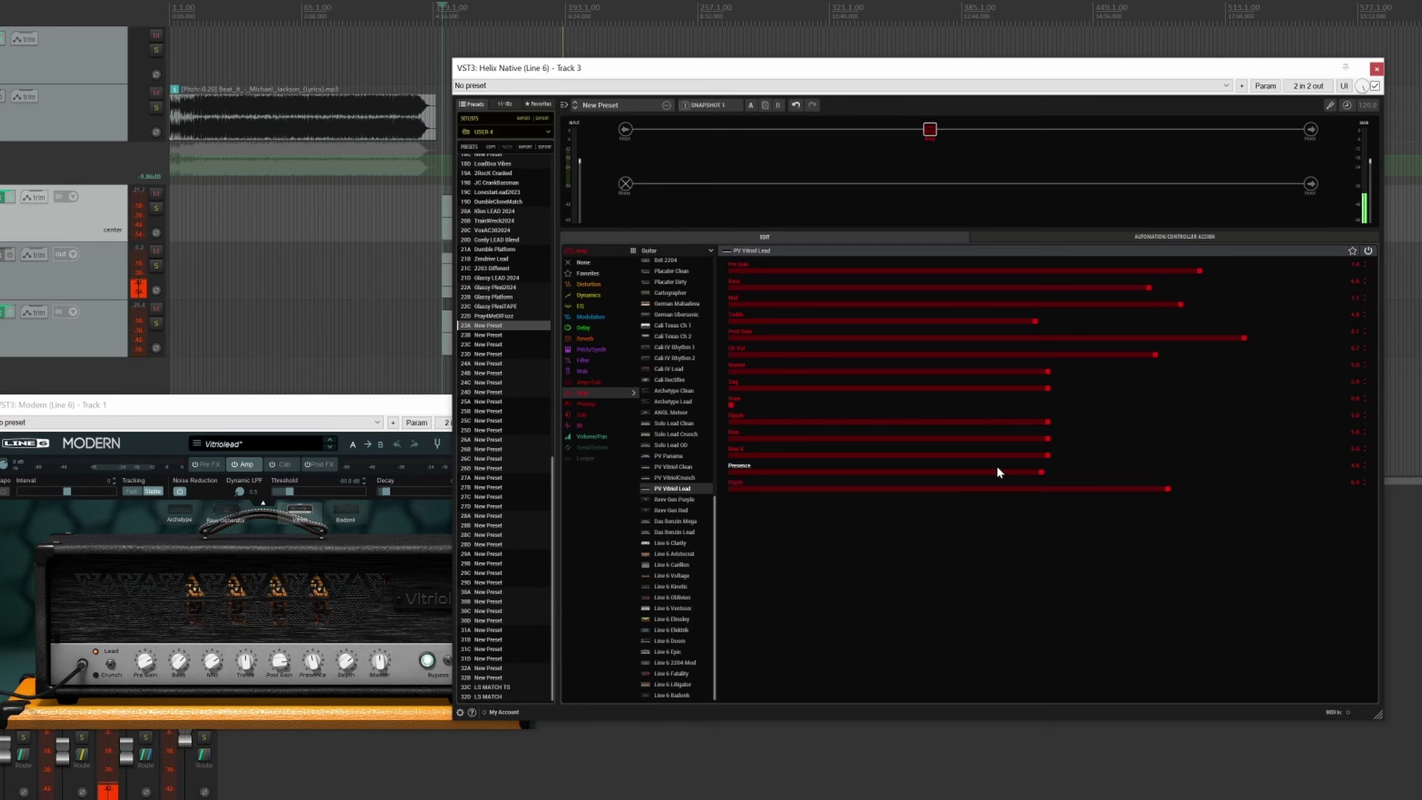
Step: Check Modern's cabinet and add a dual cab block after the amp with 2x12 Mandarin 30 for both cabs
click(283, 465)
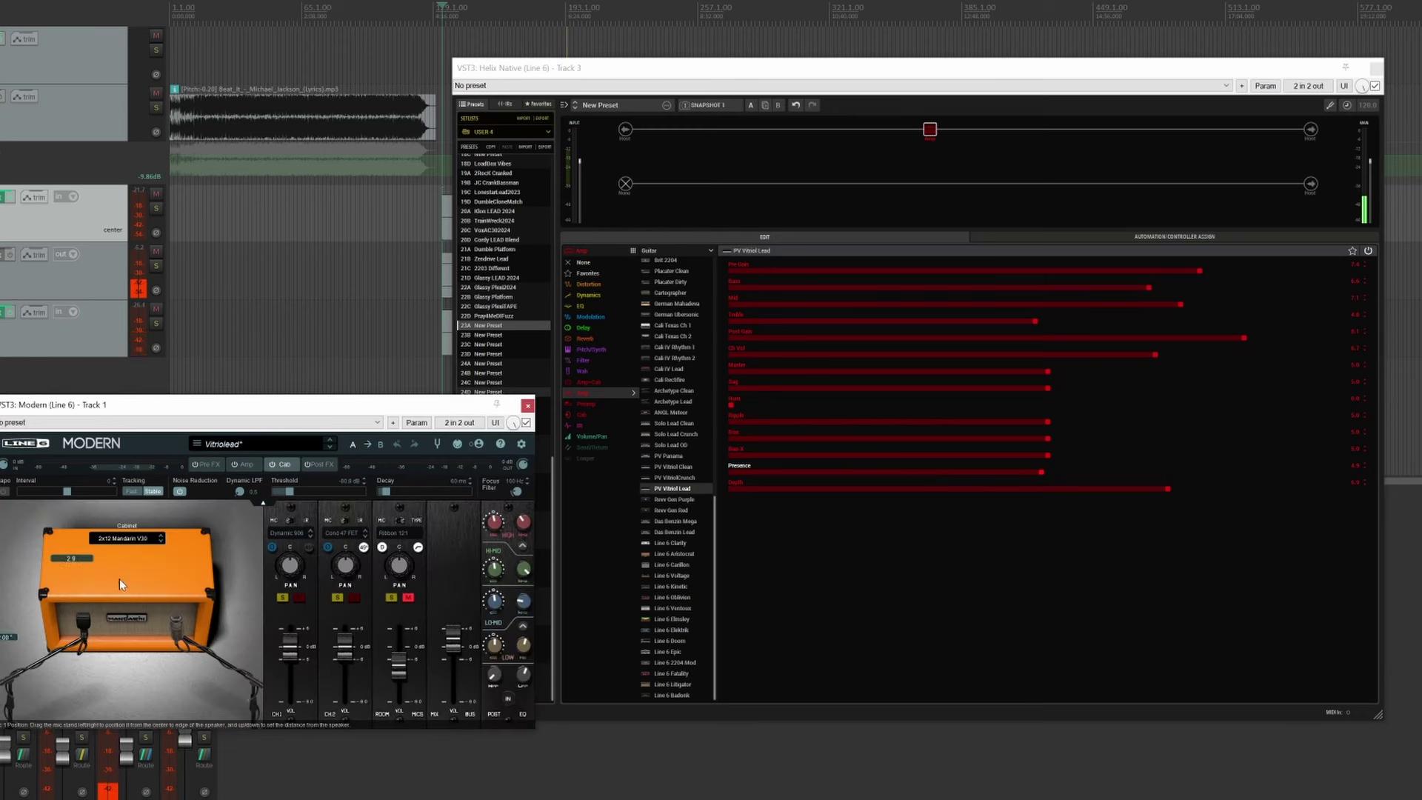
click(970, 127)
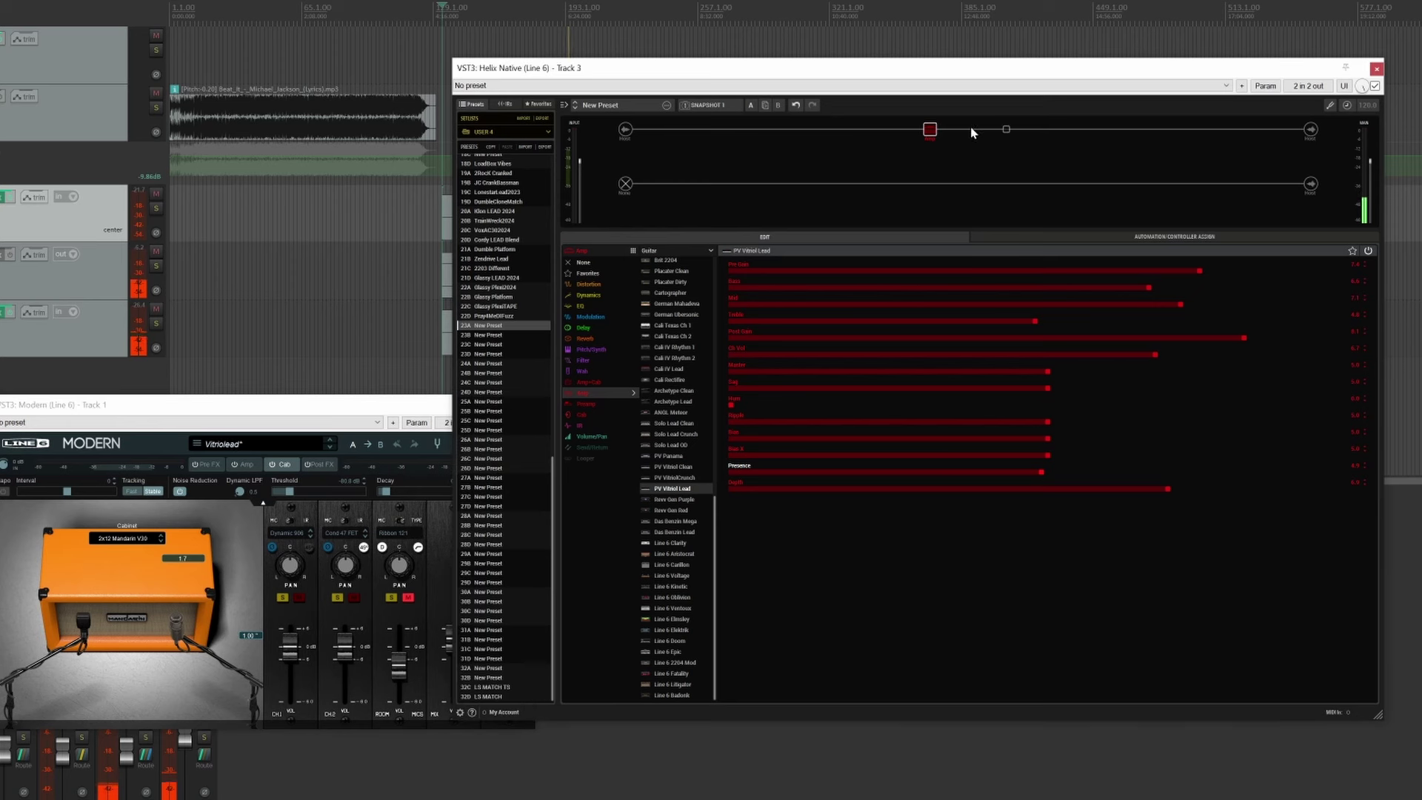
click(594, 413)
click(663, 255)
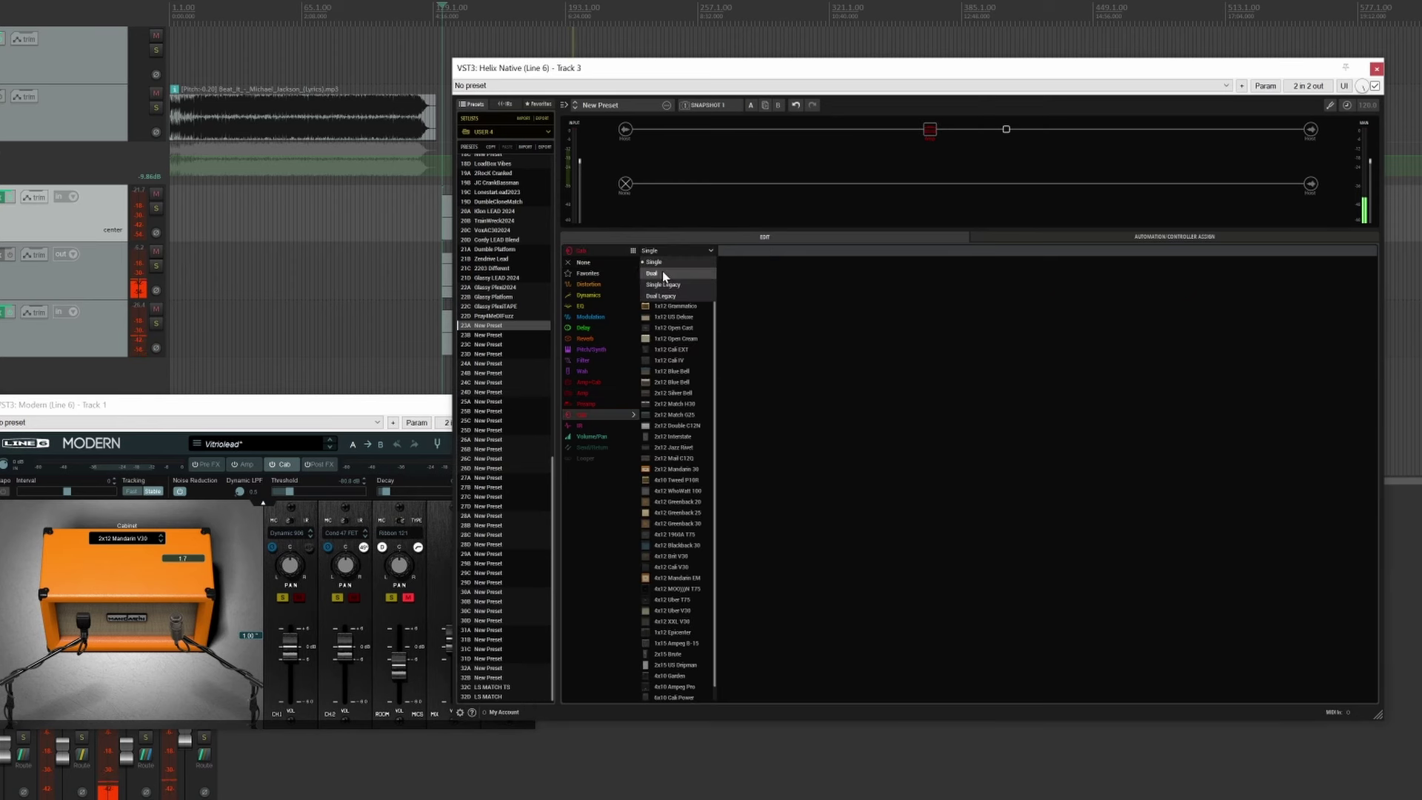
click(662, 272)
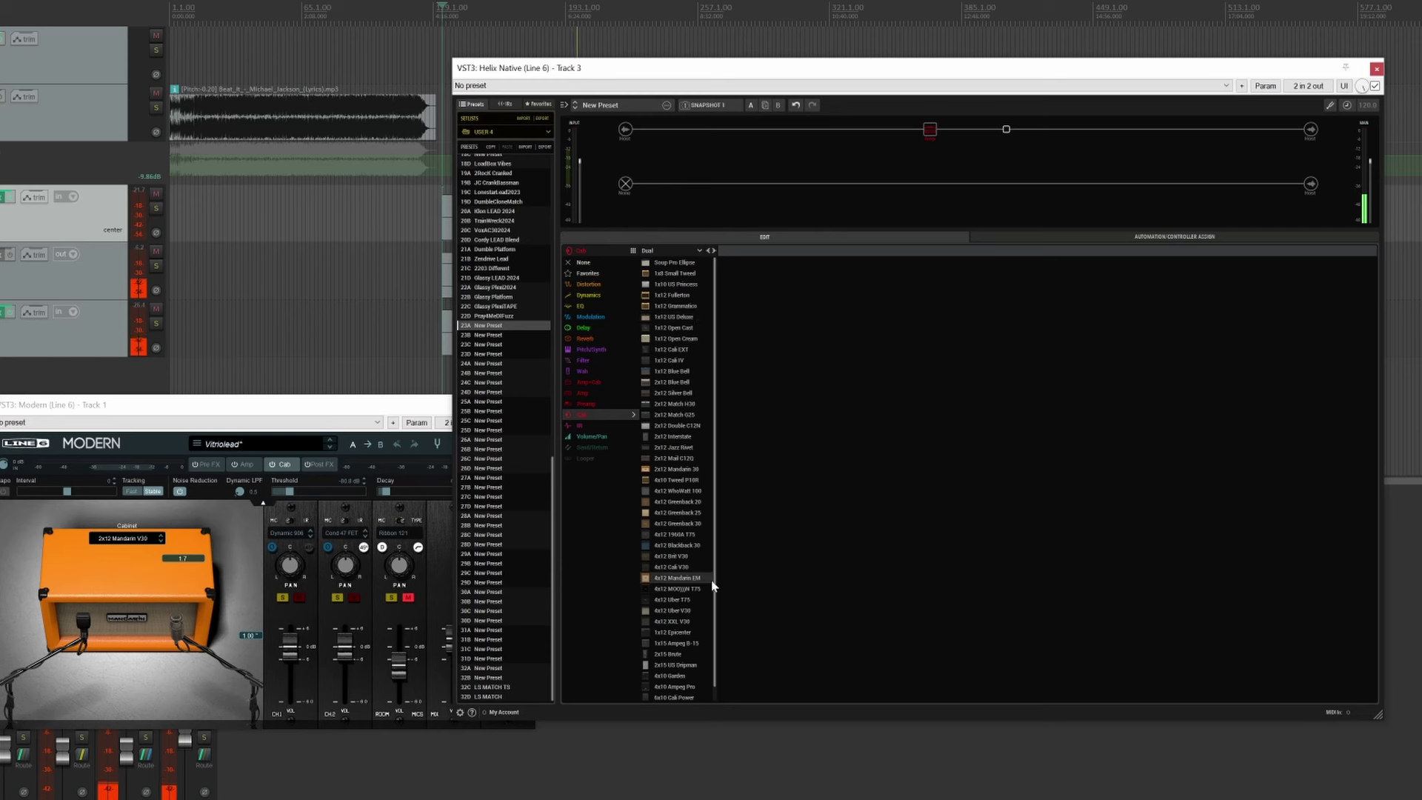
click(684, 470)
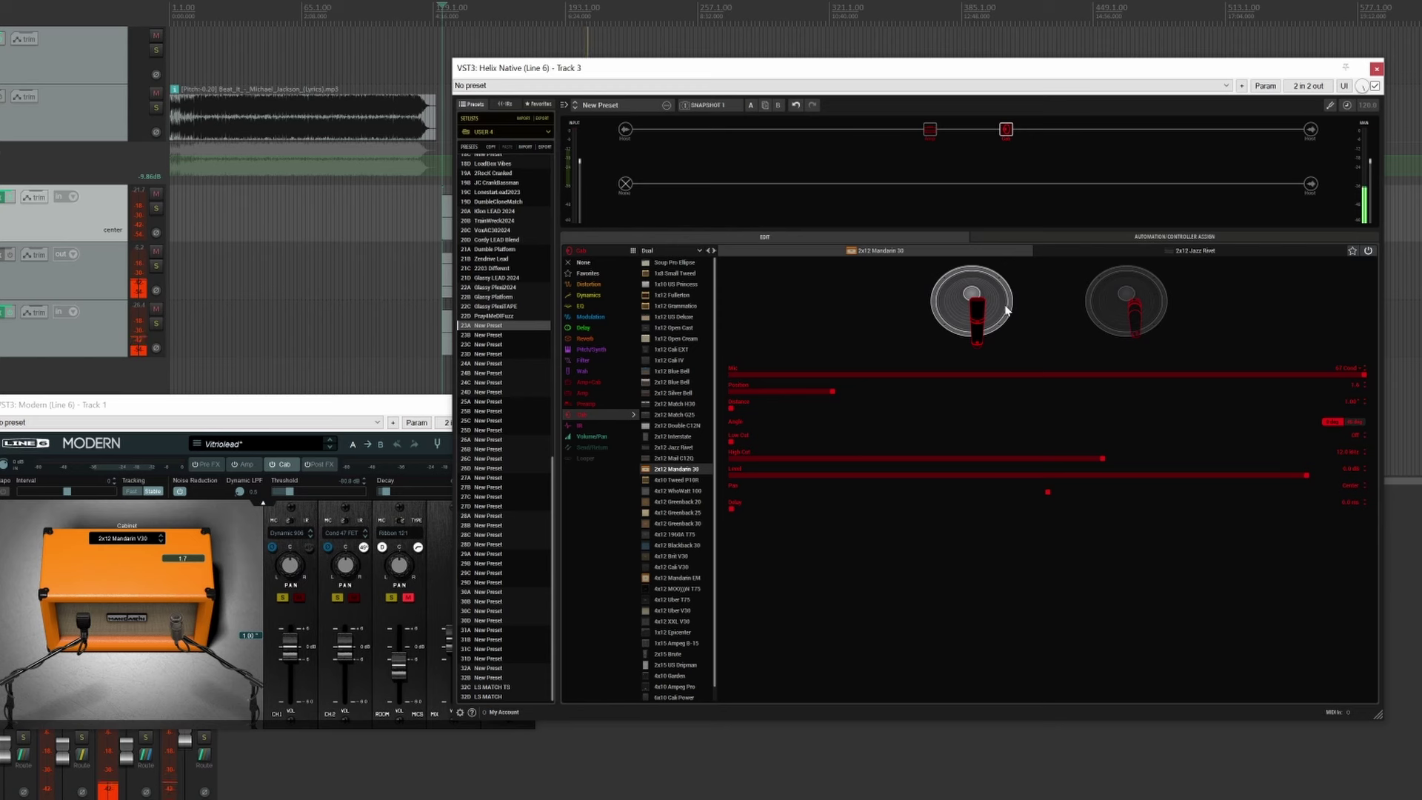
click(1150, 254)
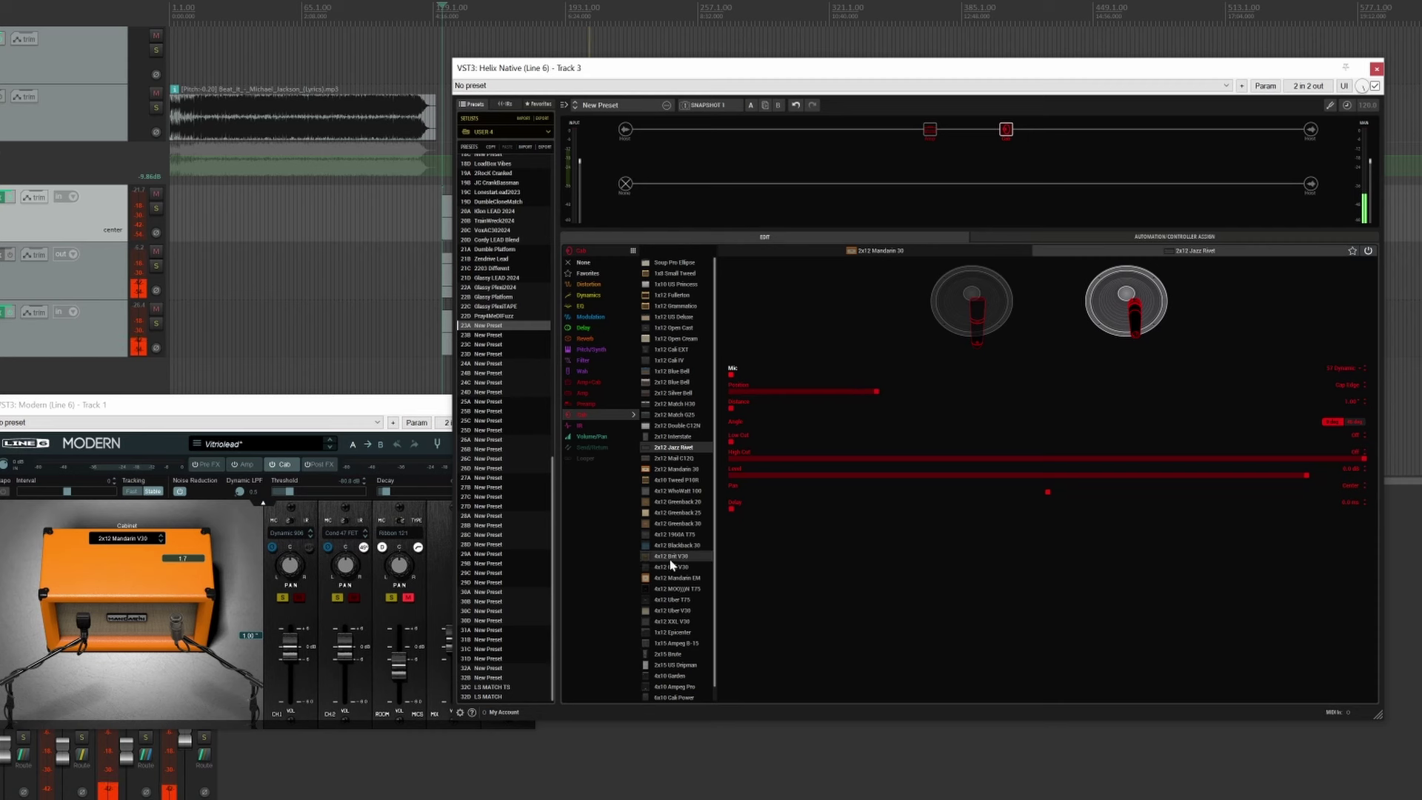
click(685, 471)
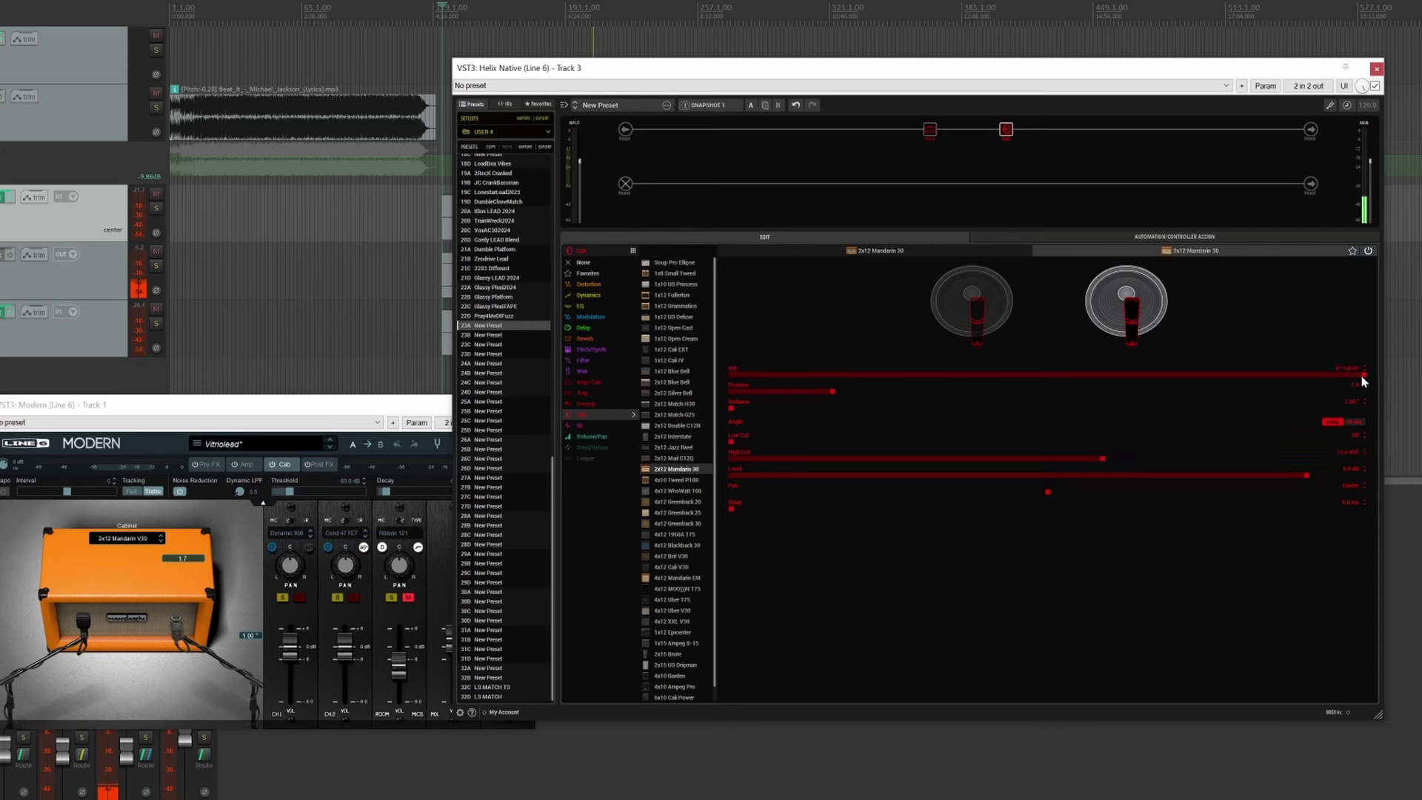
Step: Set the first cab's mic to 906 Dynamic at position 2.9 and distance about 2 inches, and the second's to 47 Cond FET at position 1.7
click(976, 324)
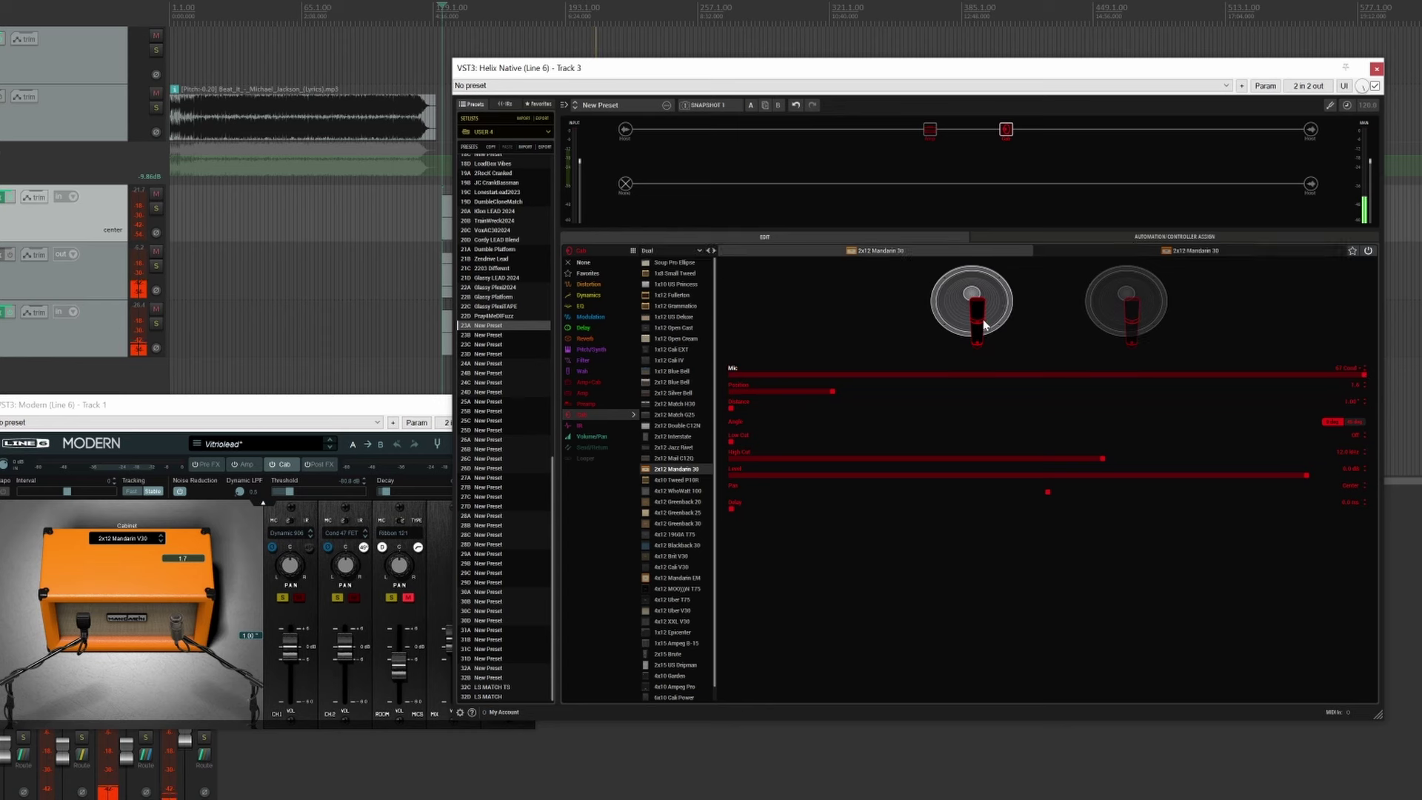
drag(1367, 380, 888, 395)
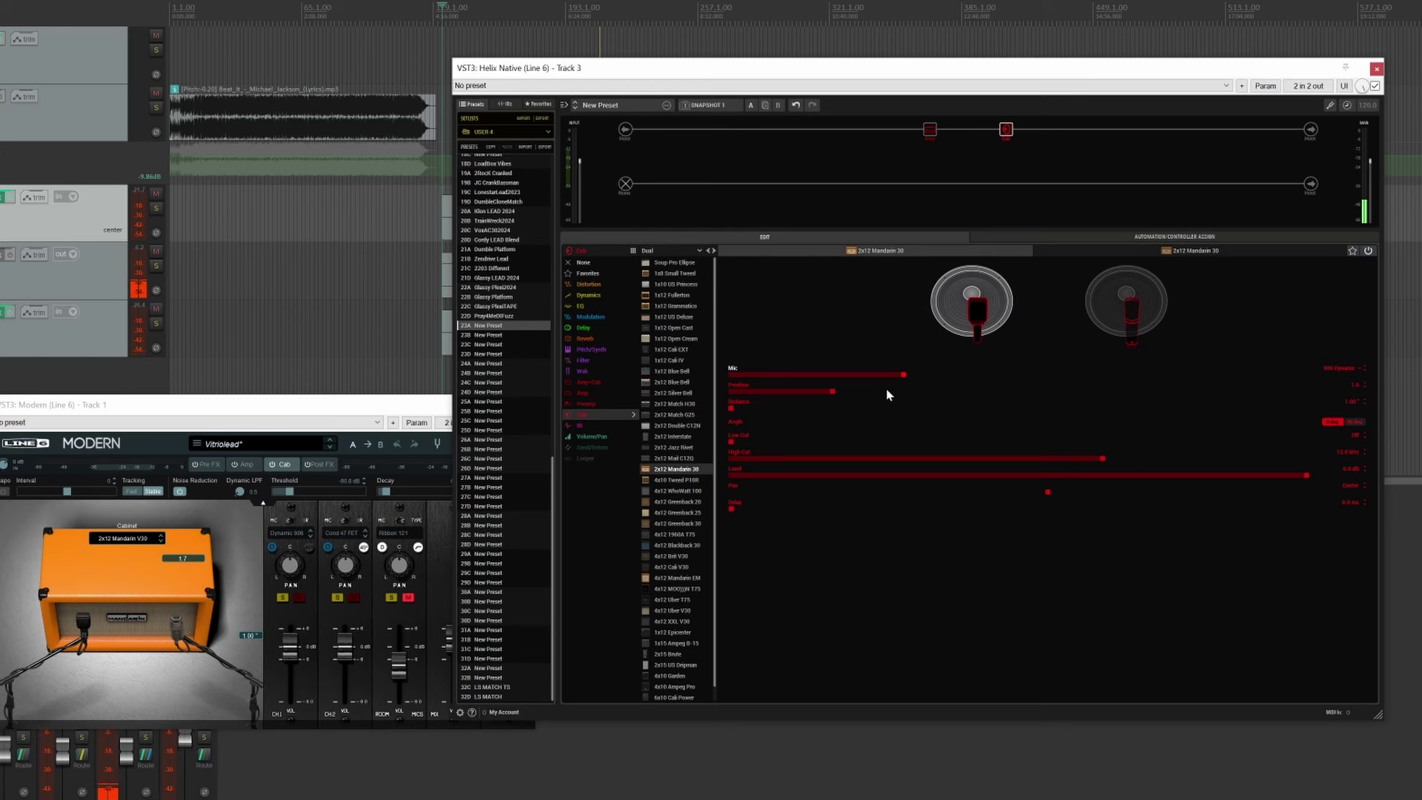
mouse_move(86, 628)
drag(834, 395, 916, 387)
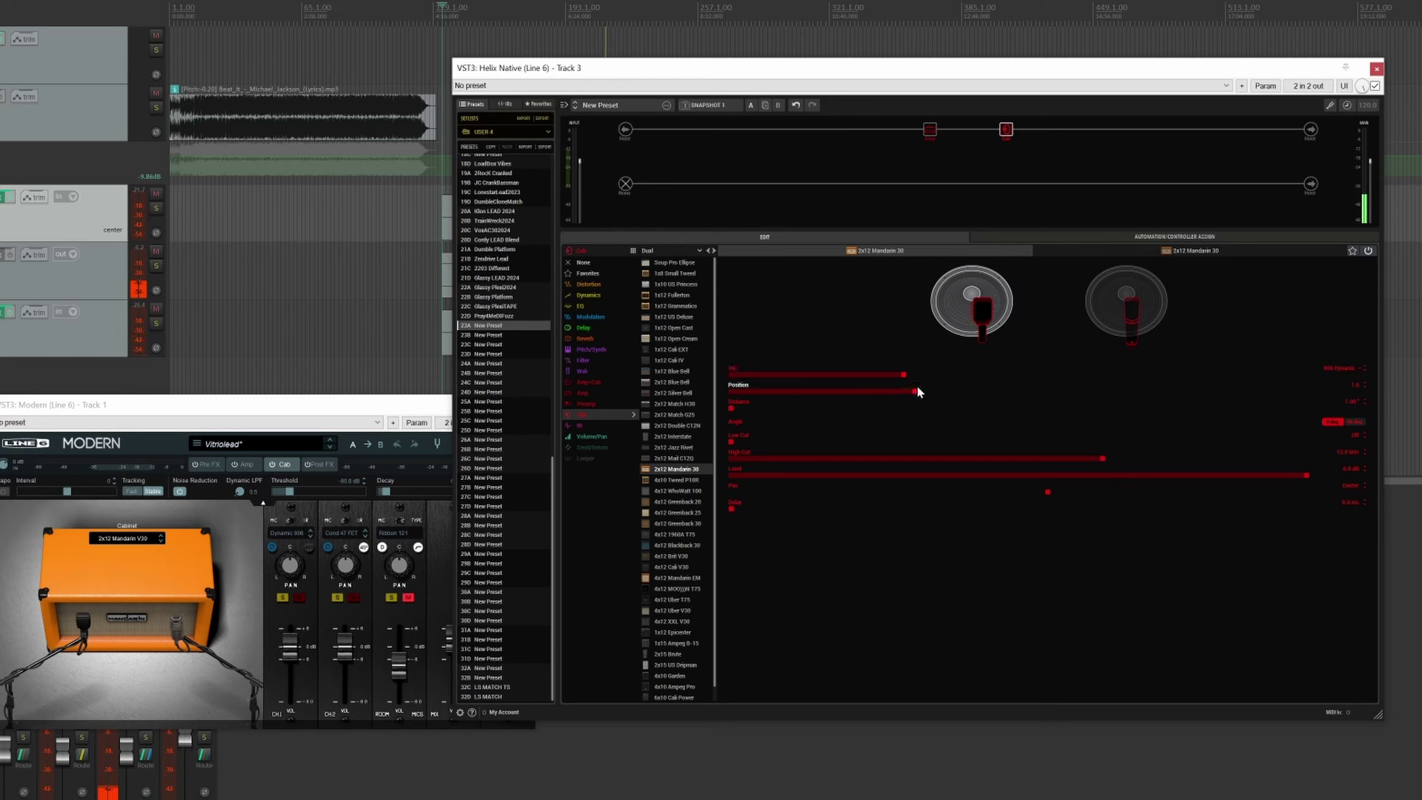
drag(732, 409, 806, 414)
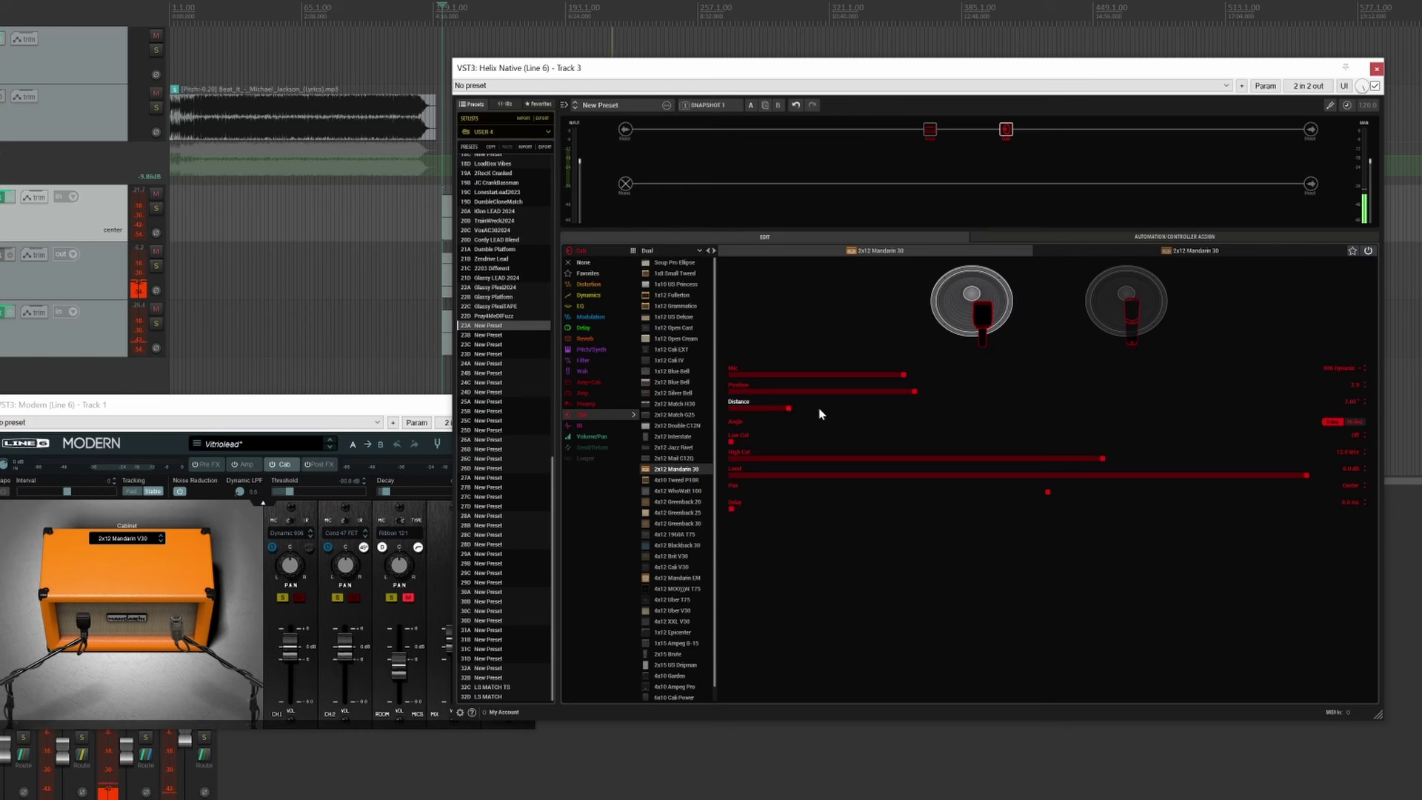
click(1132, 255)
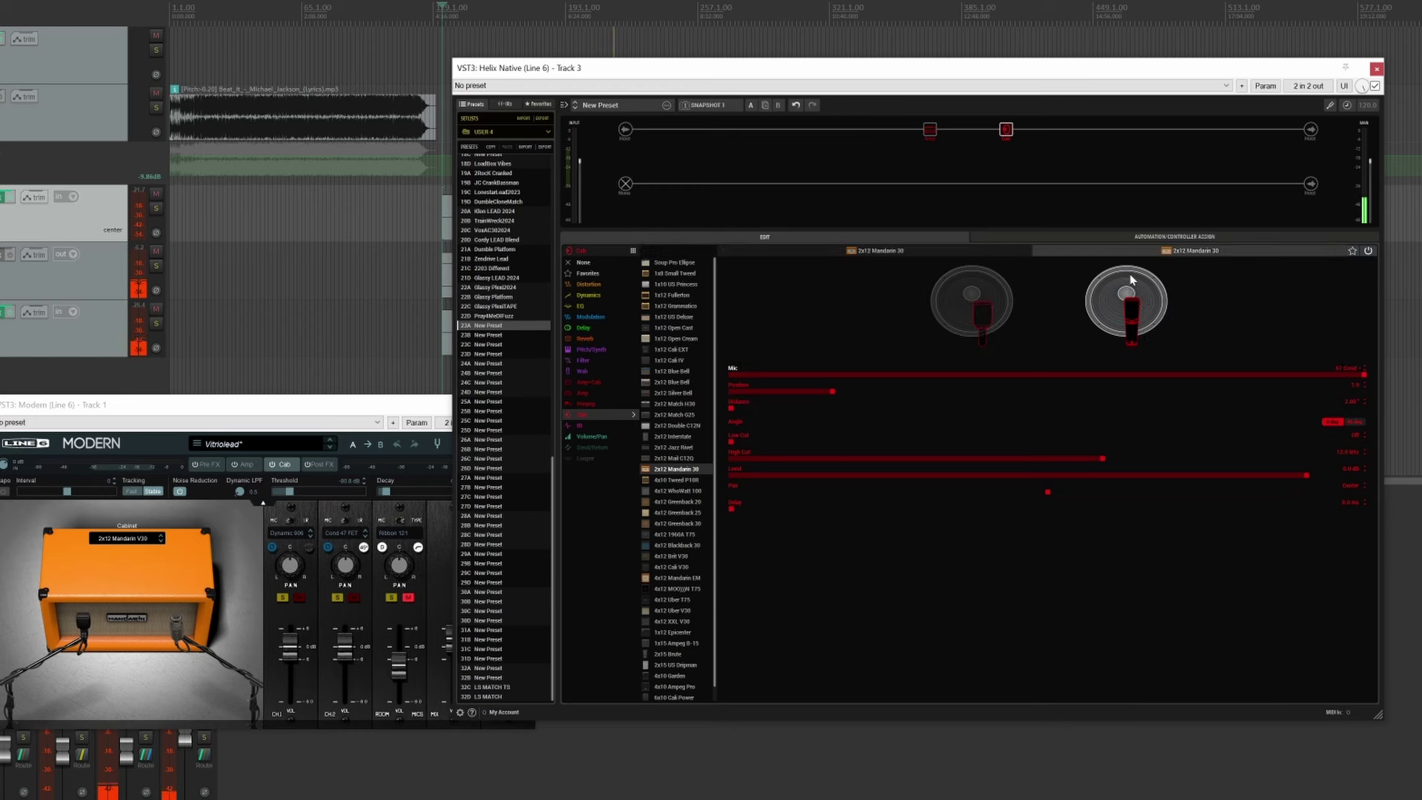
drag(1365, 380, 1304, 377)
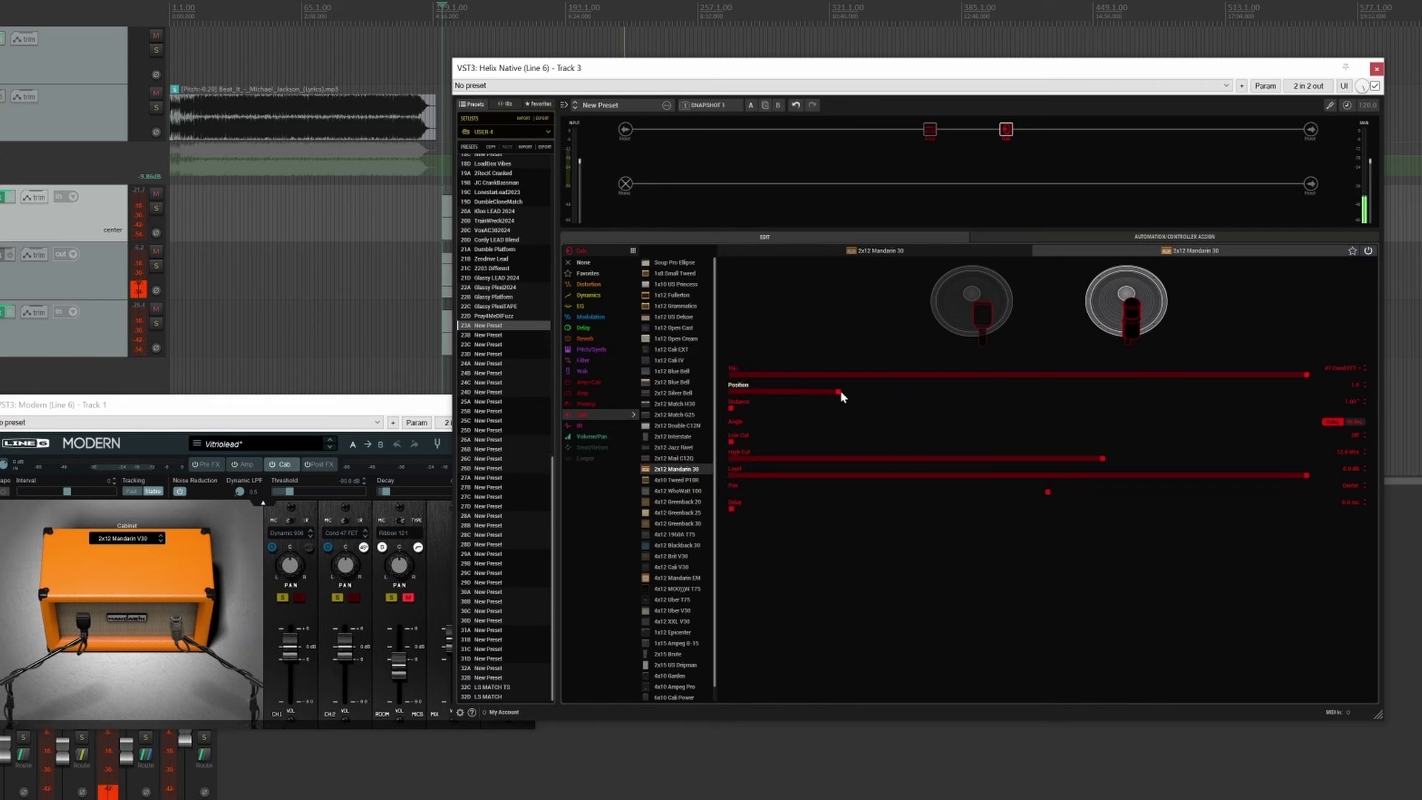
Step: Enable the input gate on the upper path and set its threshold to about -67.3 dB
click(626, 130)
click(1355, 267)
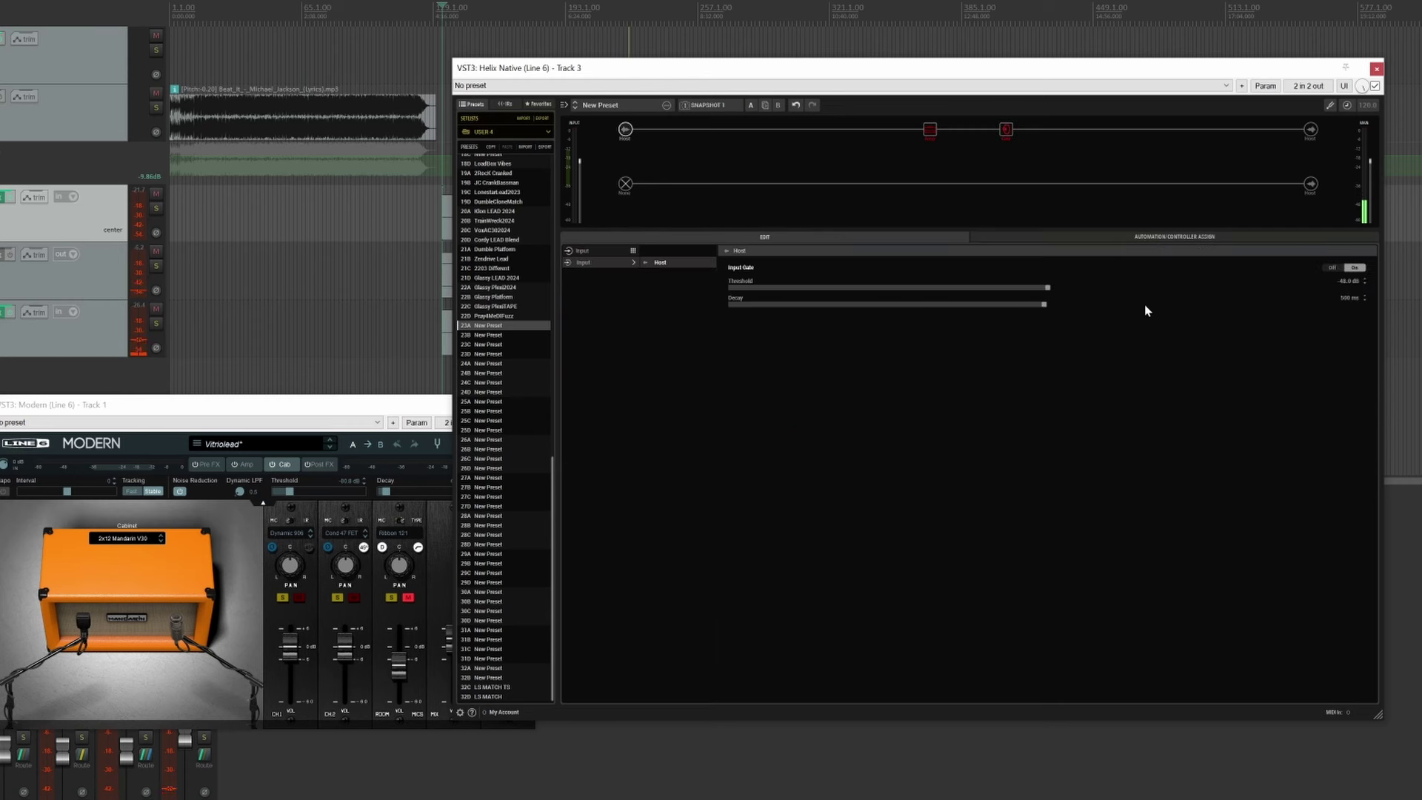
drag(1050, 290, 968, 295)
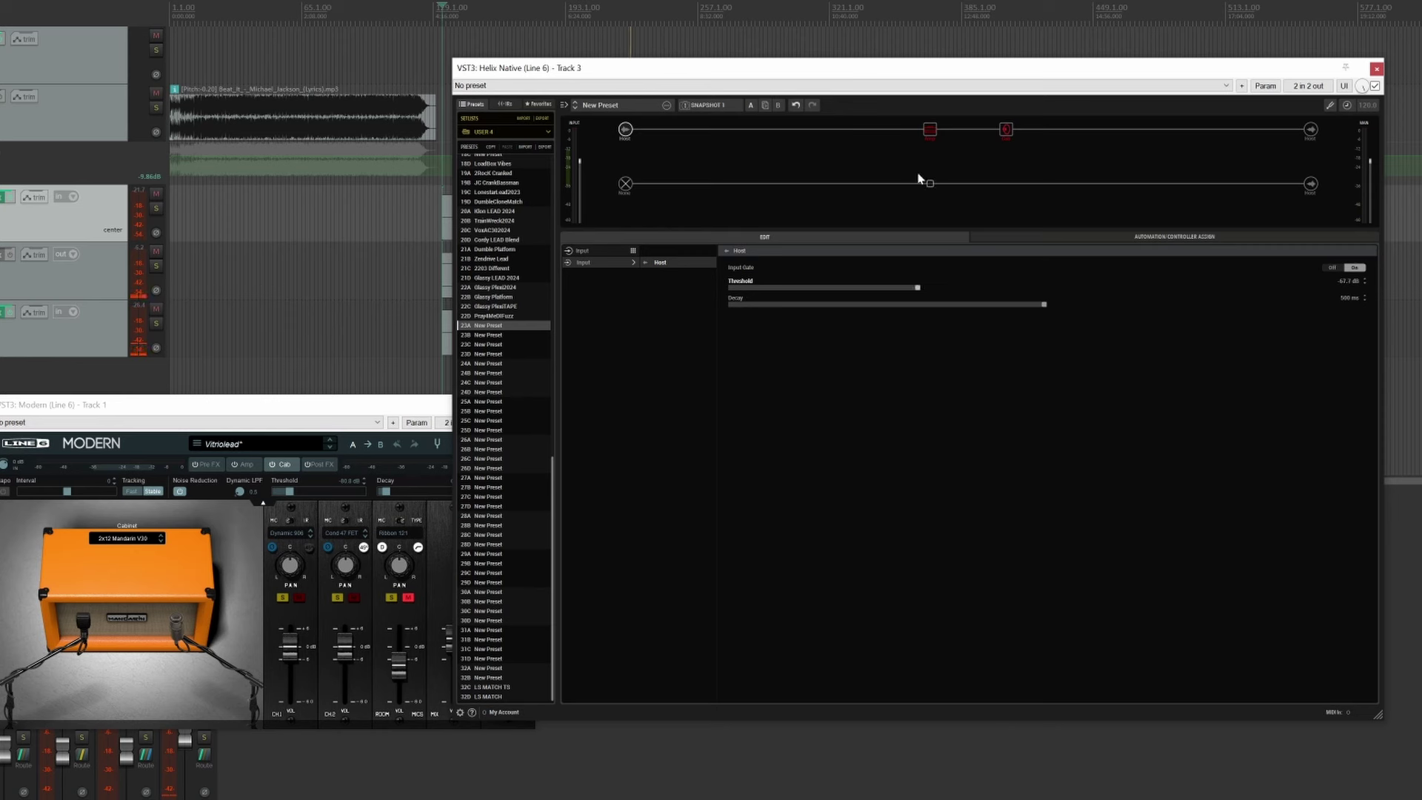
Step: Compare the Helix Native amp settings and both cabs' mic settings with the cabinet settings in the Modern plugin
click(929, 131)
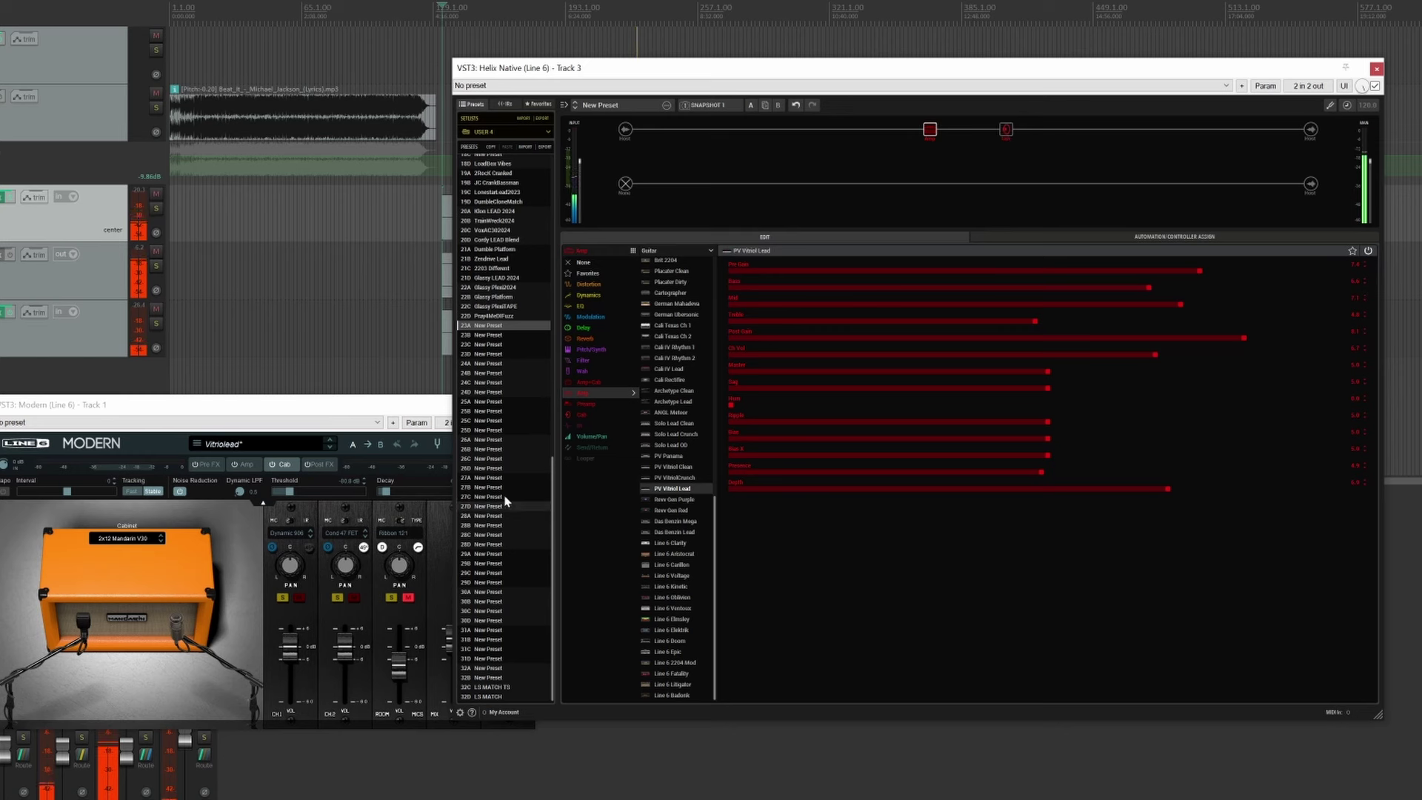
click(402, 412)
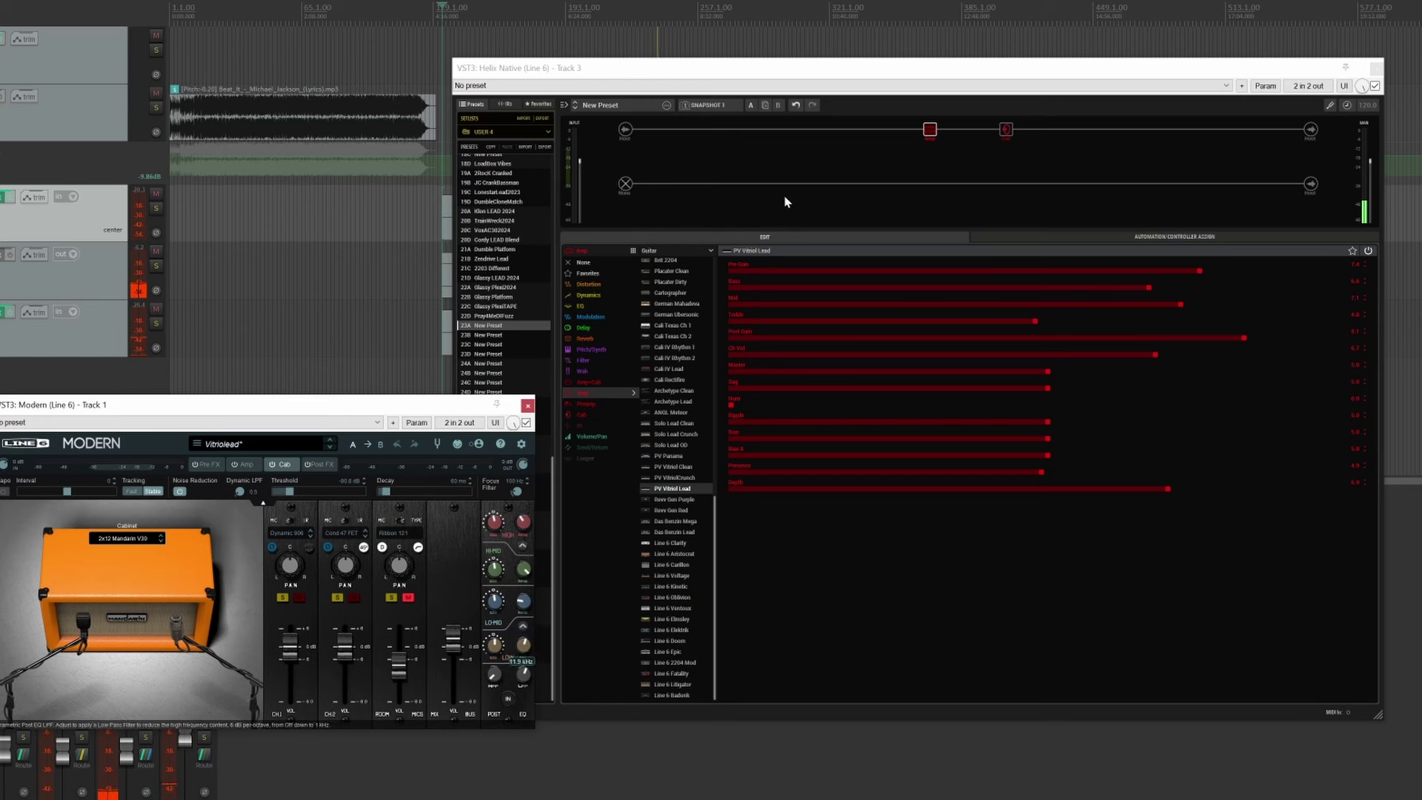
click(1009, 138)
click(1007, 133)
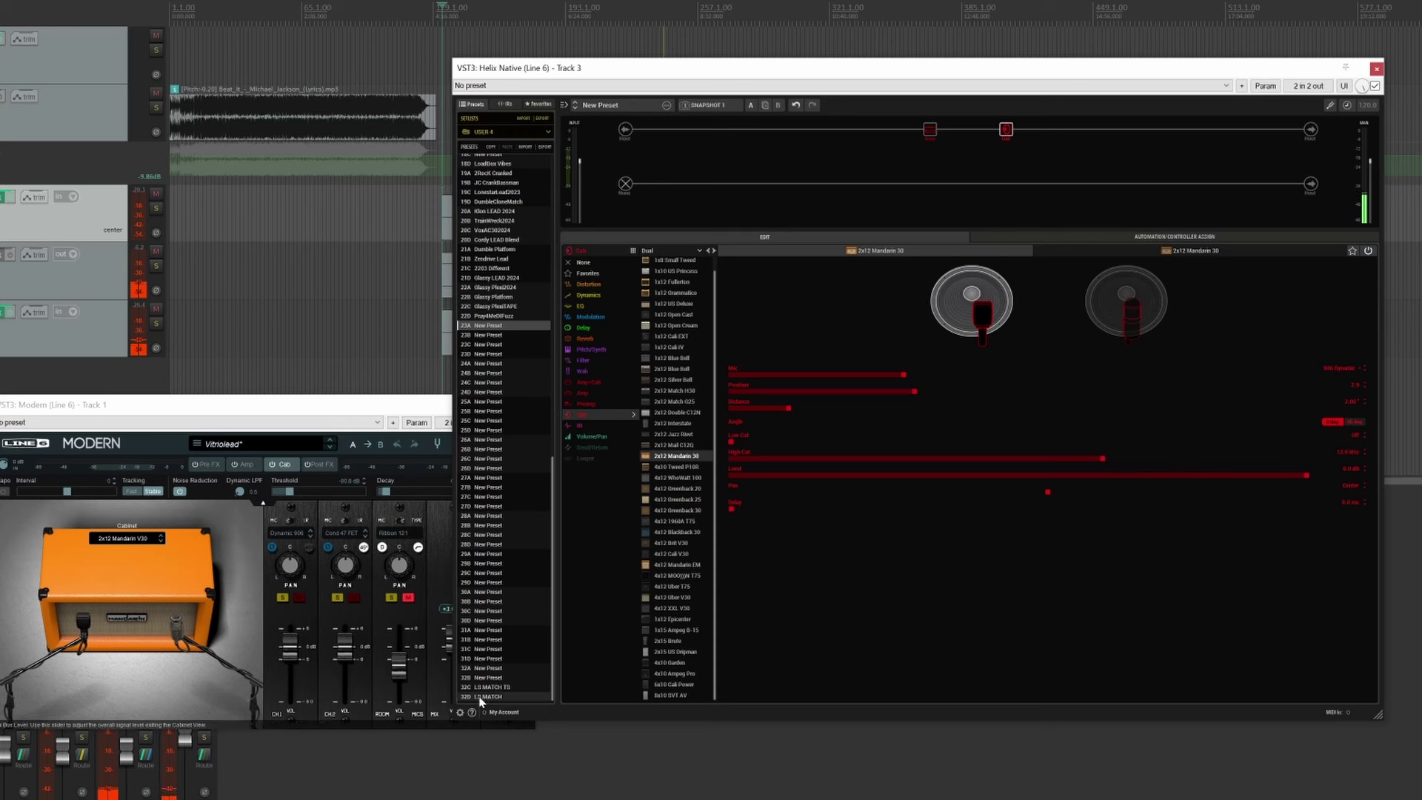
click(1115, 313)
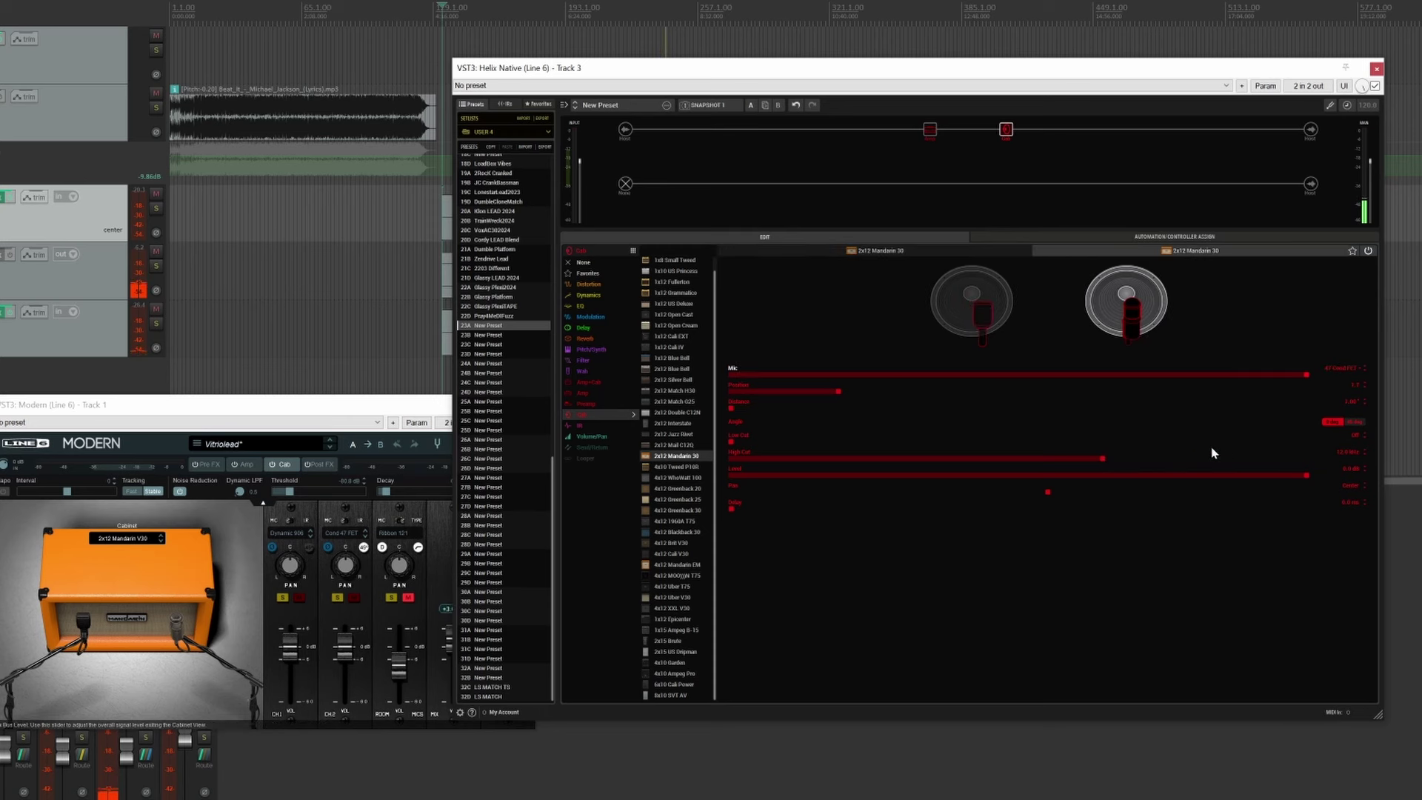
click(917, 308)
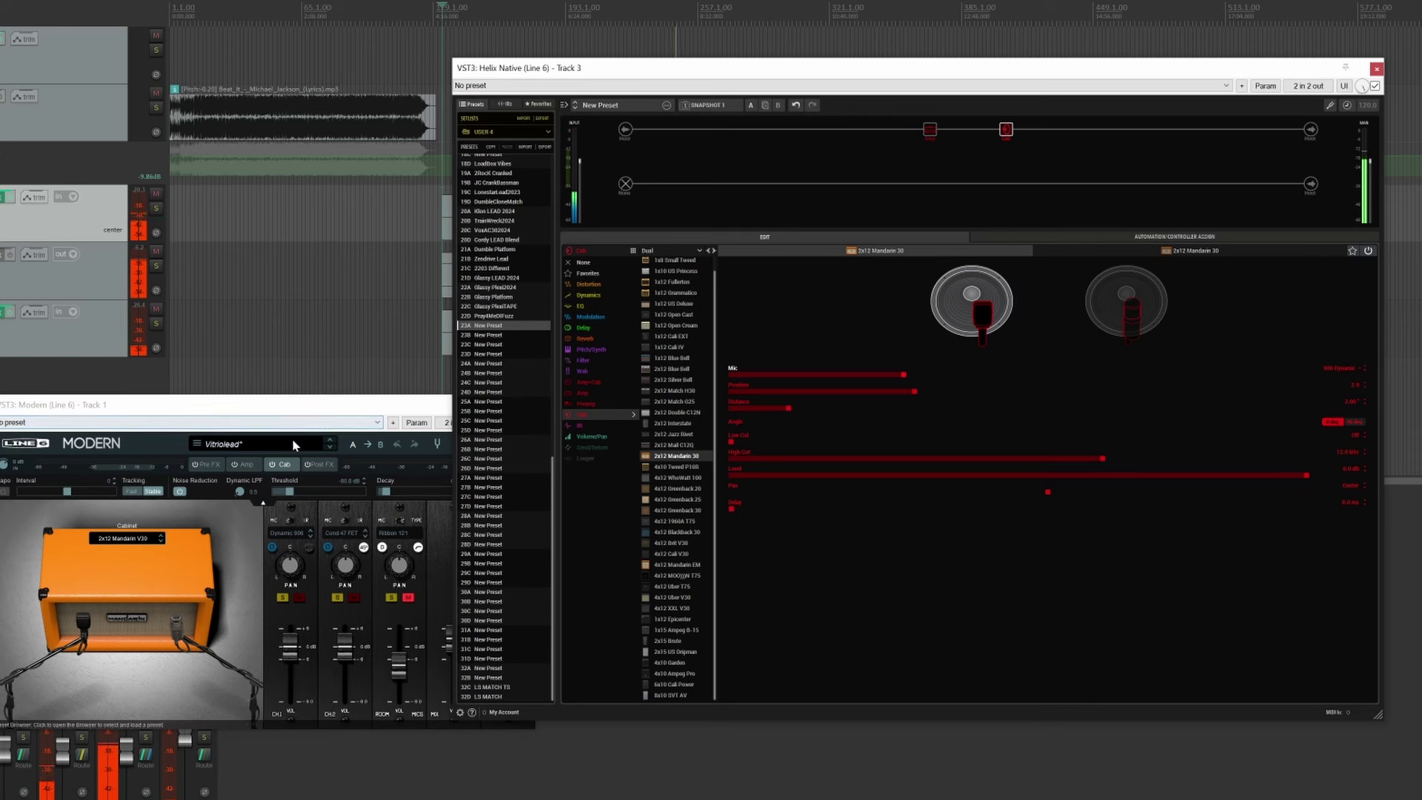
Step: Check Modern's Pre FX pedals and add a mono Minotaur distortion block before the amp in Helix Native
click(206, 464)
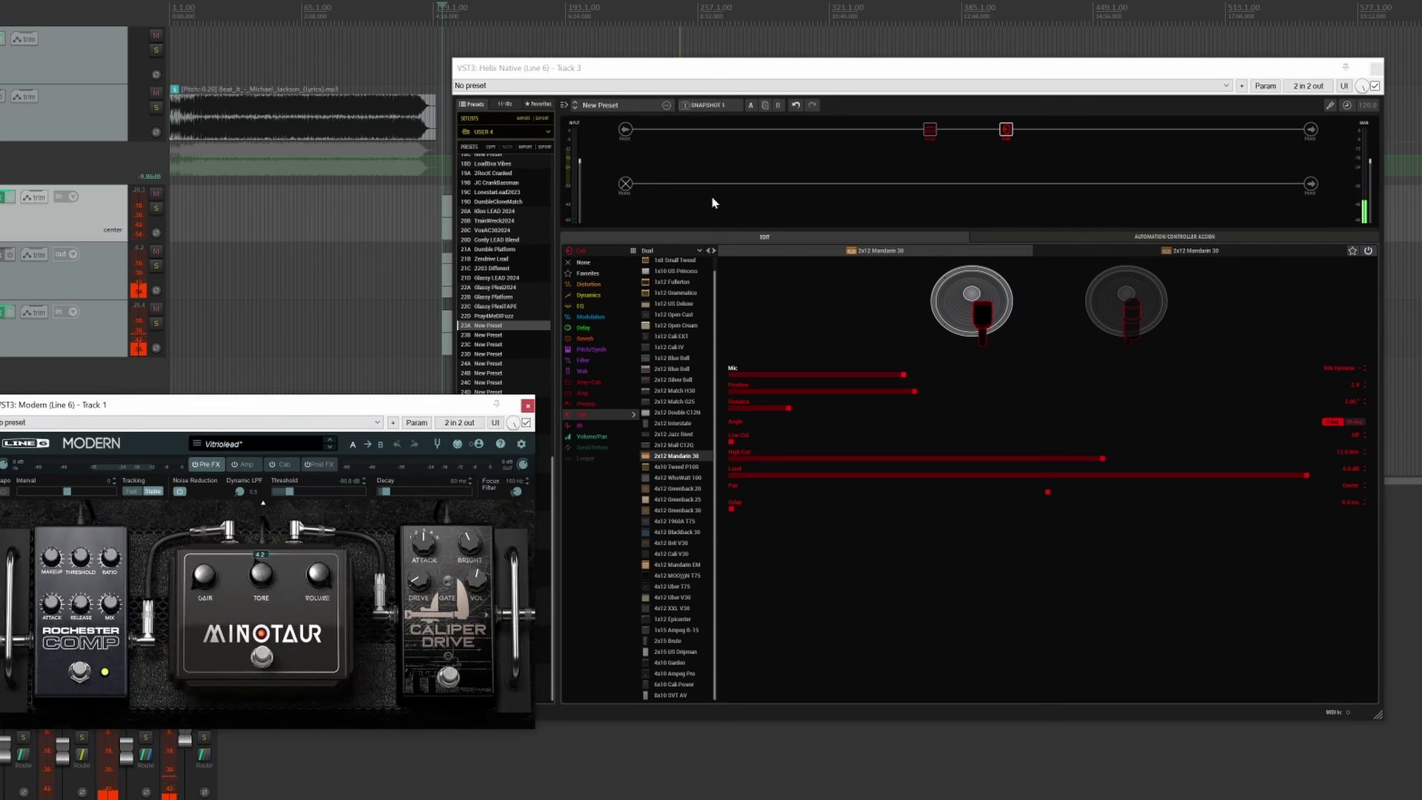
click(819, 139)
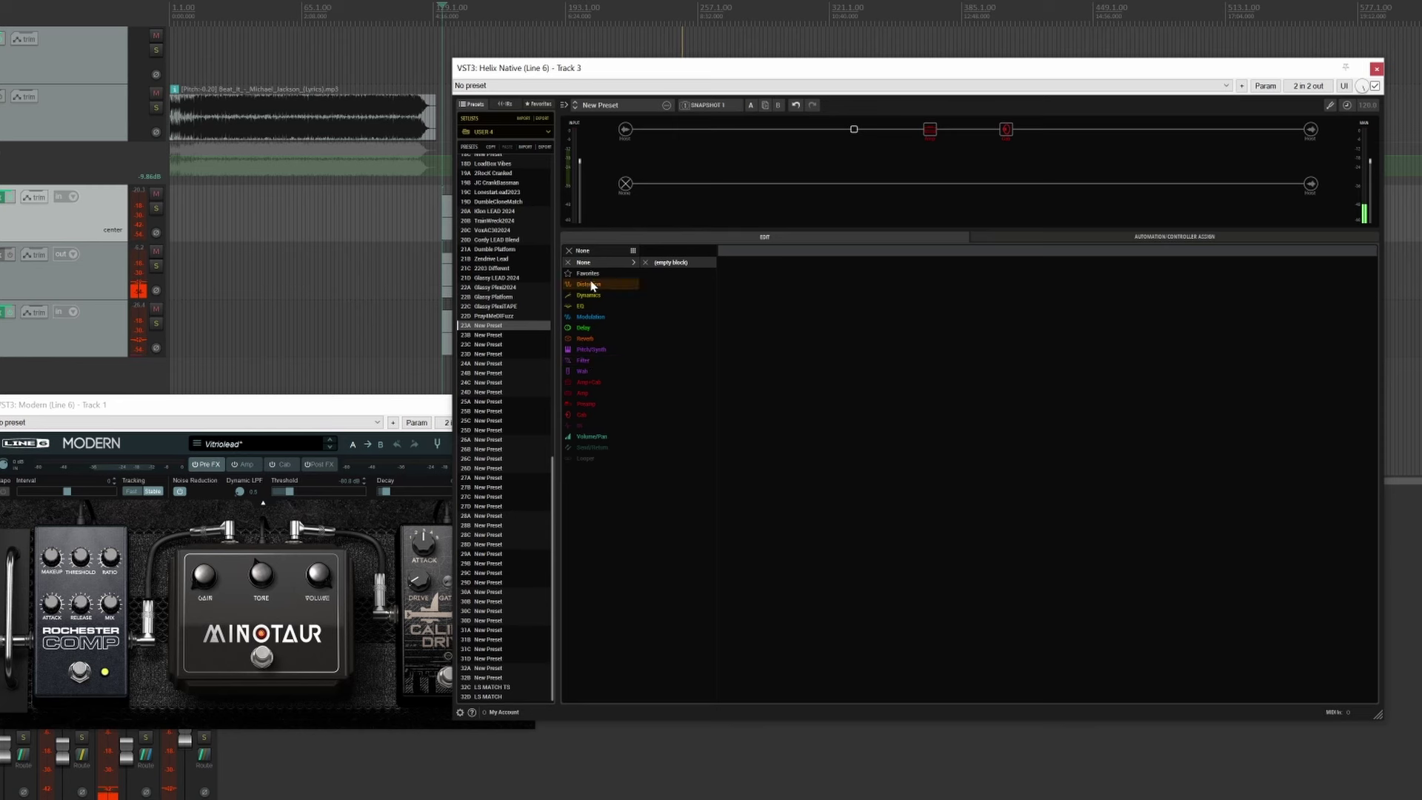
click(592, 284)
click(678, 285)
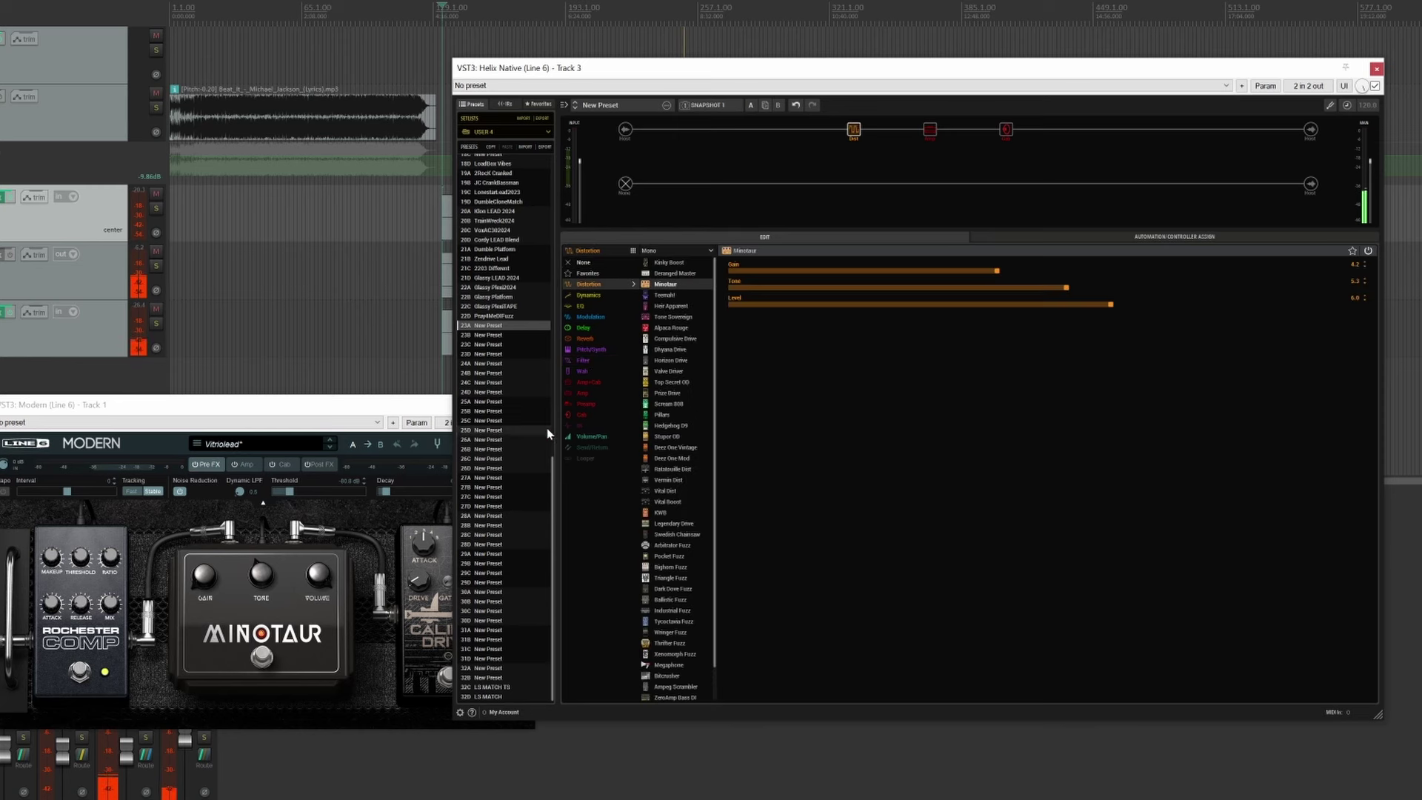
Step: Set the Minotaur's Gain to 0.0, Level to 10.0 and Tone to 4.2
drag(997, 271, 729, 272)
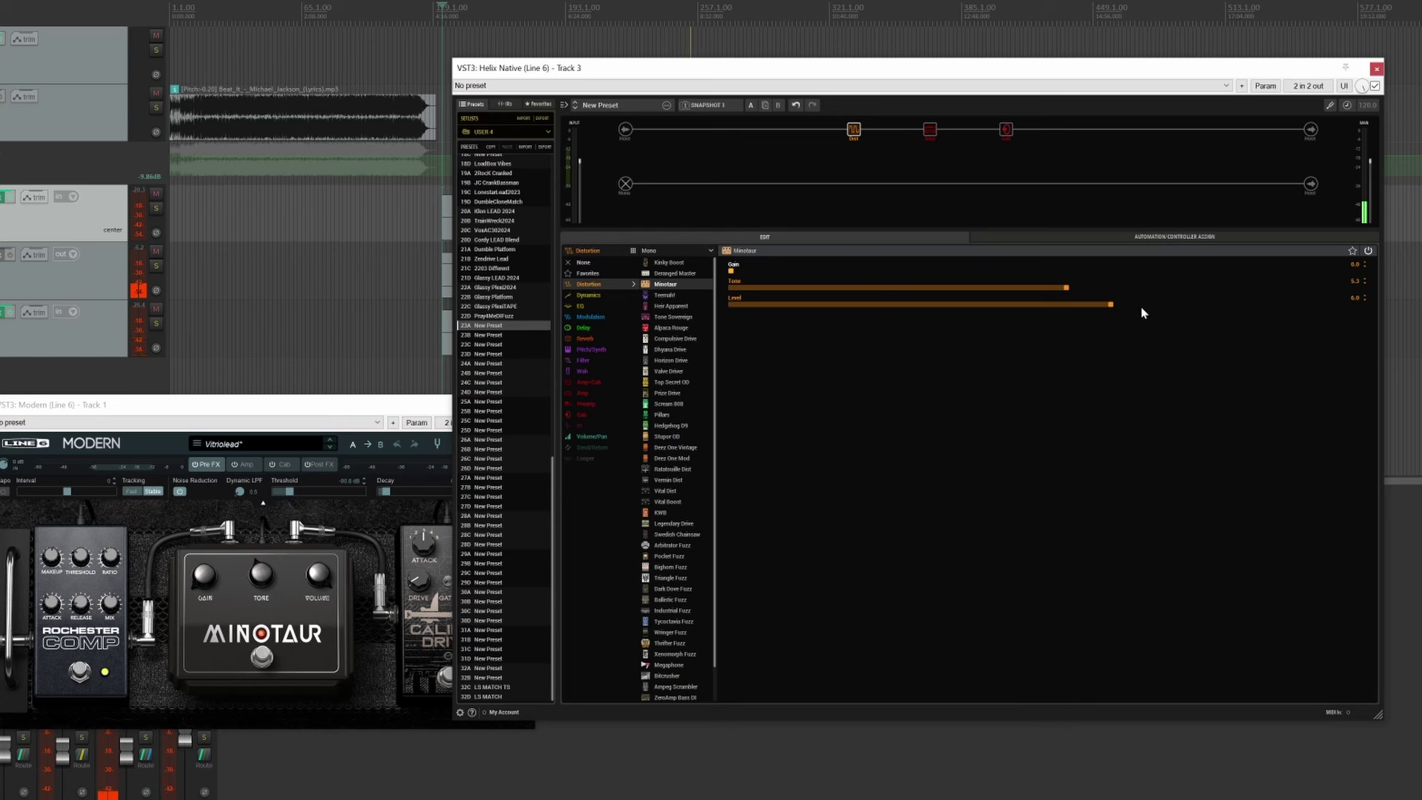
drag(1111, 306, 1369, 305)
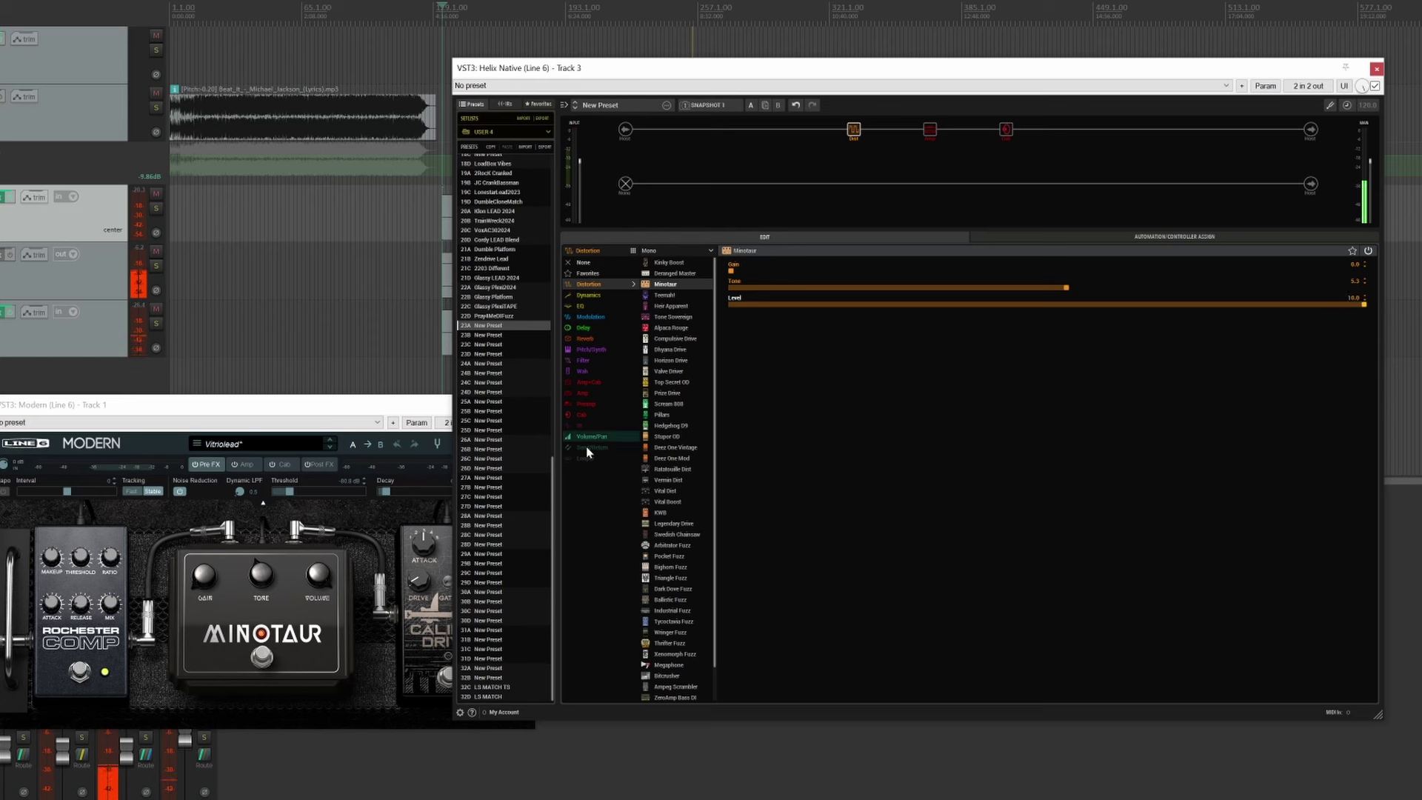
drag(1065, 289, 992, 294)
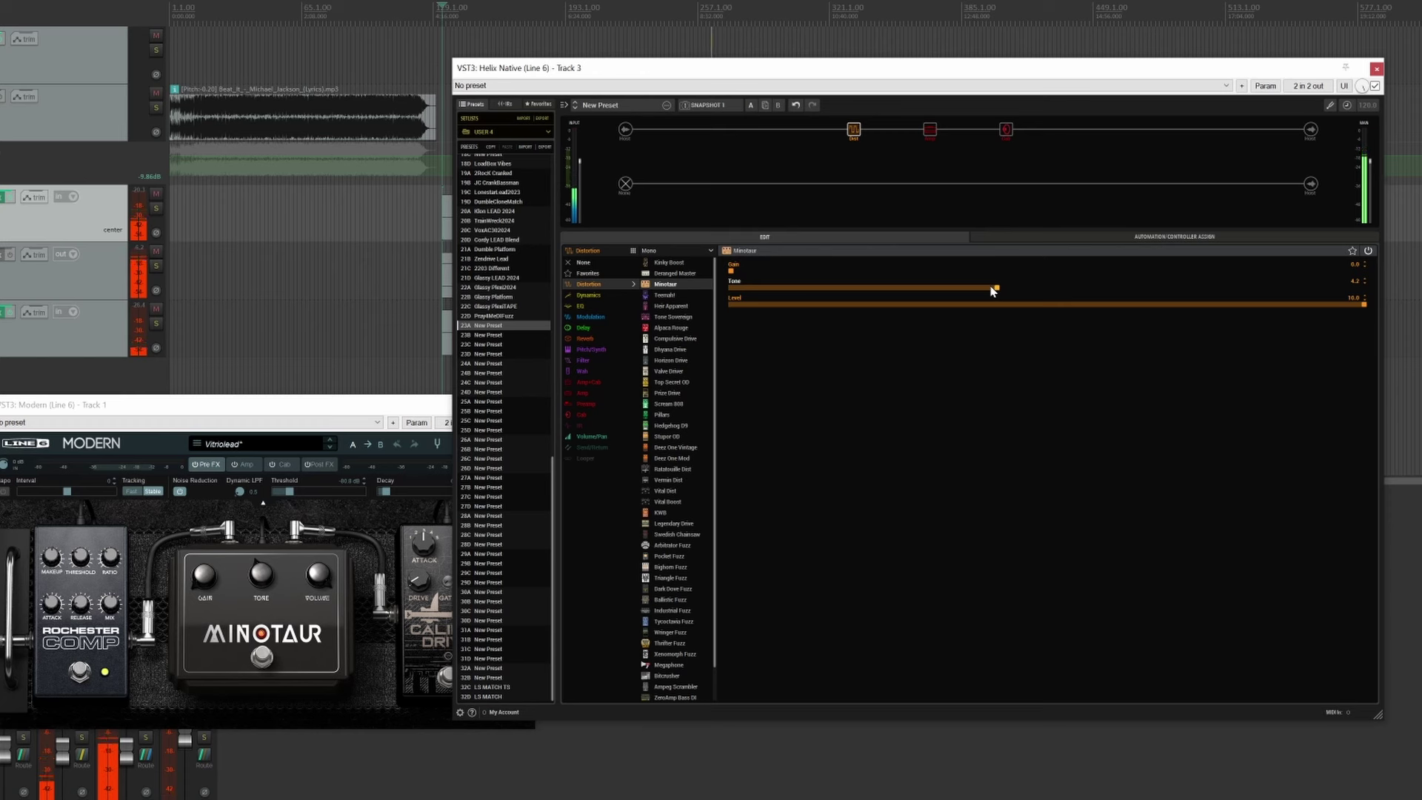
Step: Add a mono Rochester Comp dynamics block in front of the Minotaur
mouse_move(102, 606)
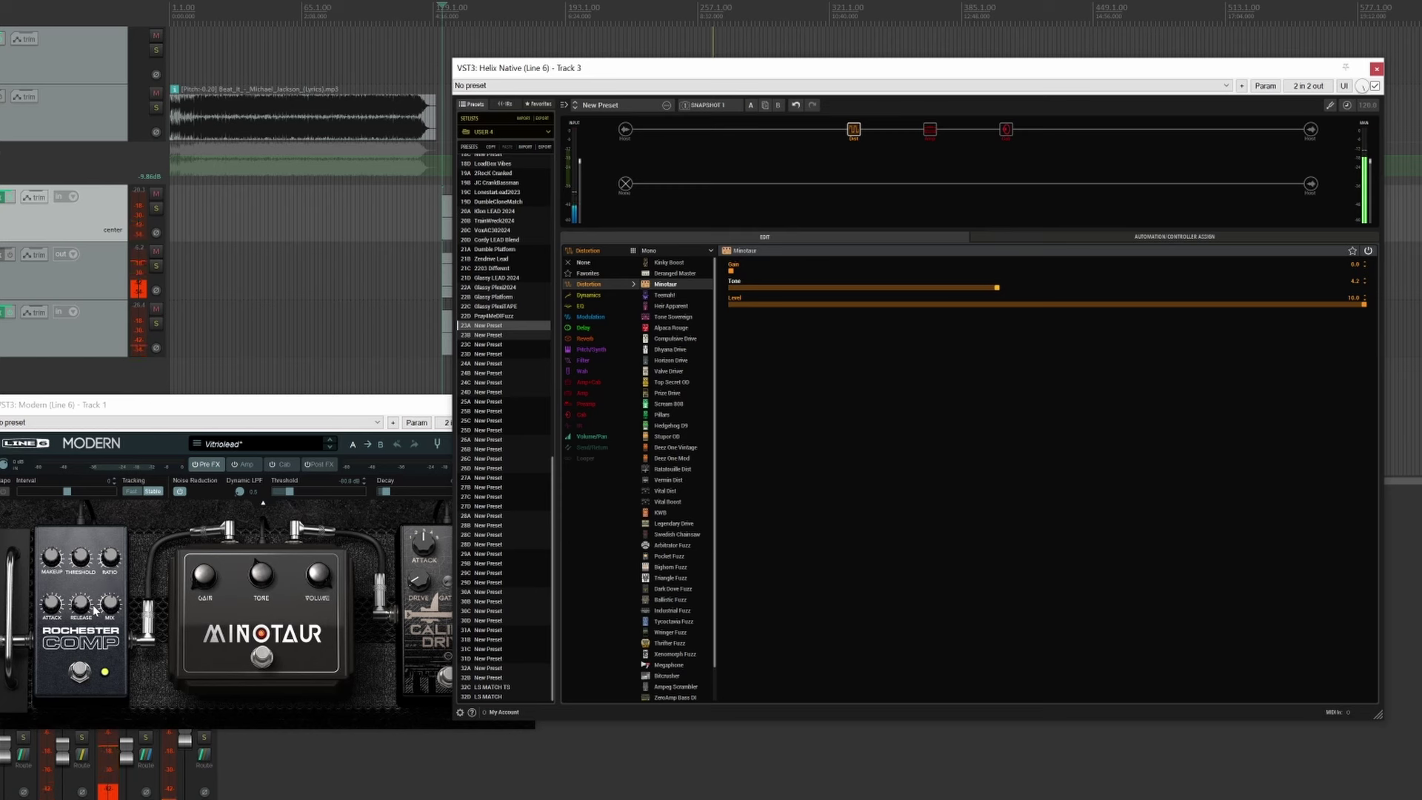
click(792, 131)
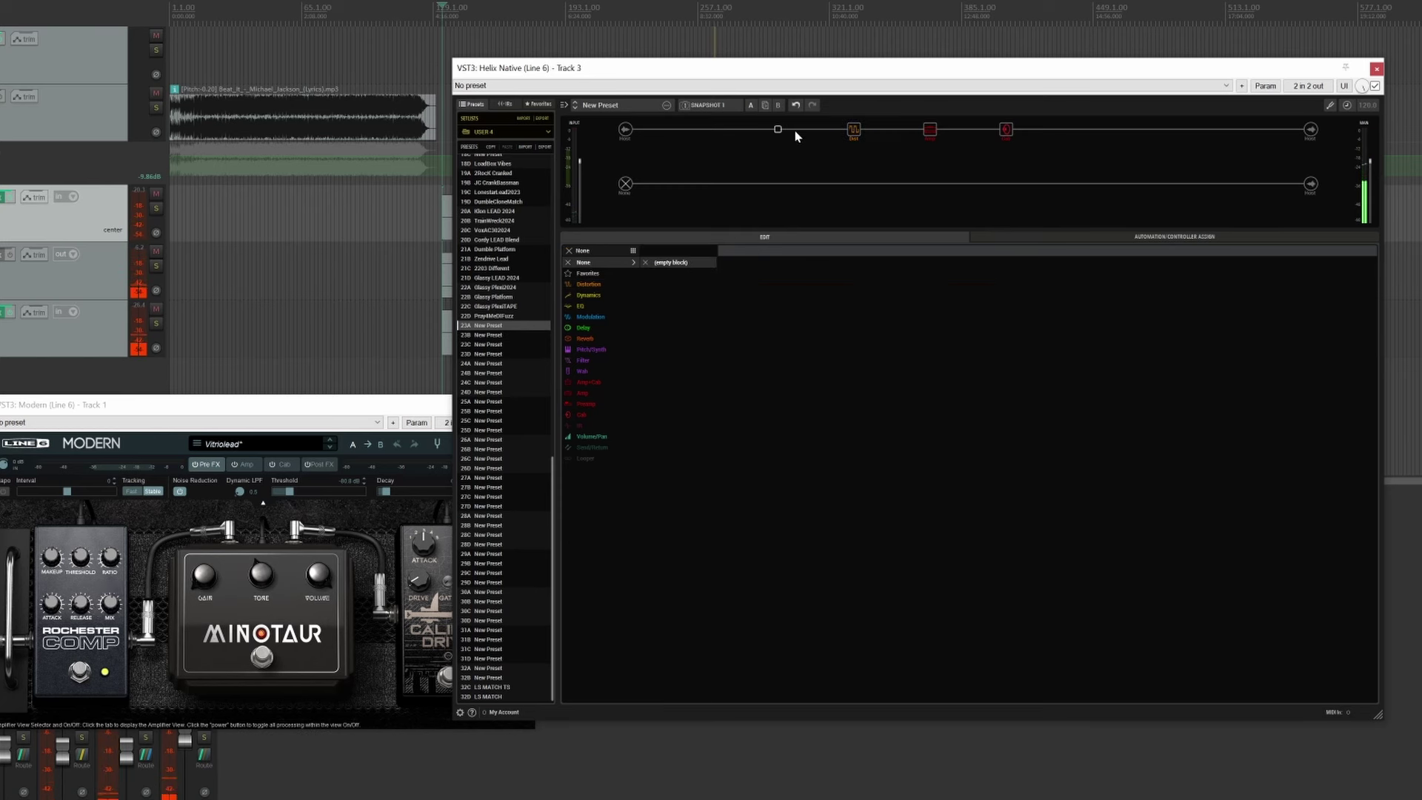
click(612, 295)
click(676, 307)
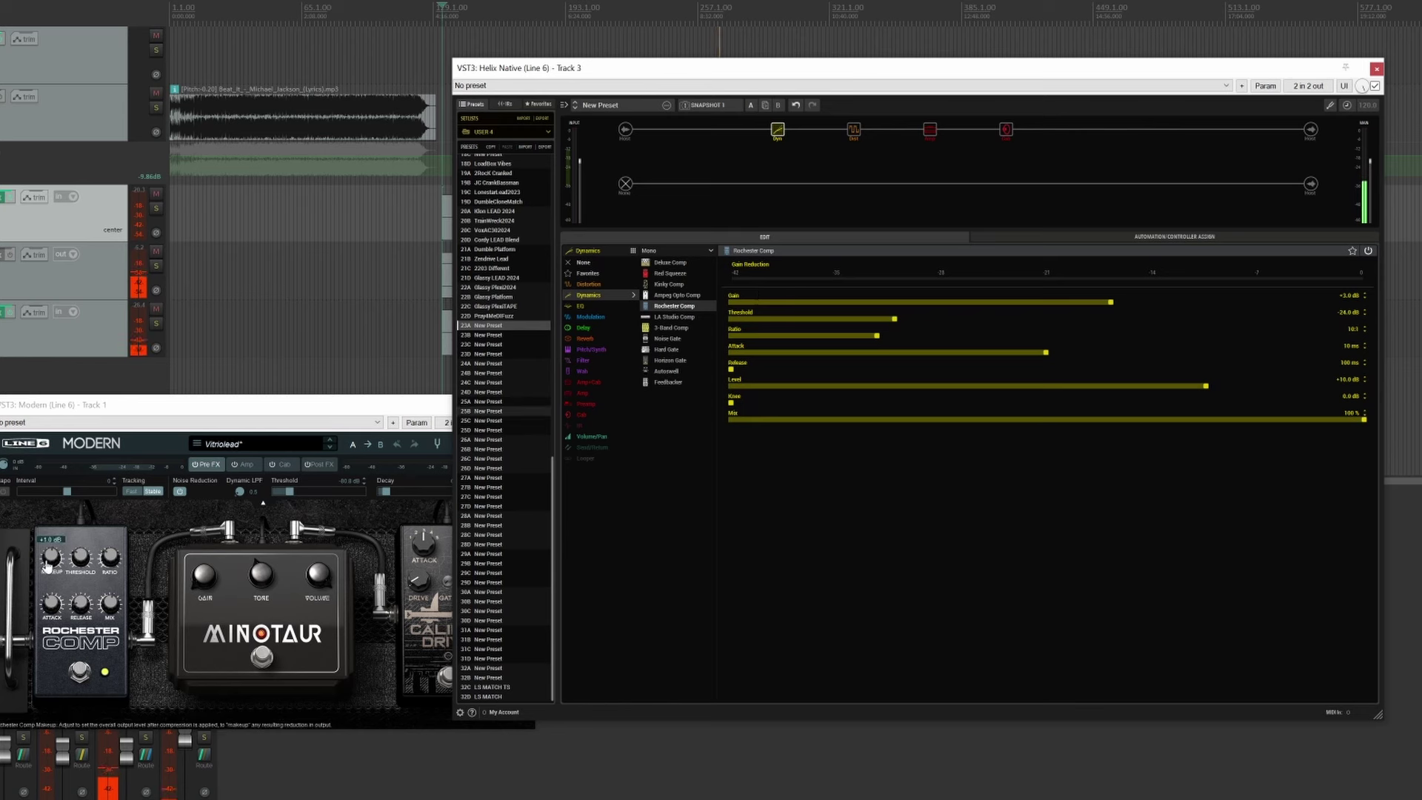
Step: Set the Rochester Comp's Gain to +1.1 dB, Ratio to 4.0:1, Attack to 7.0 ms, Release to 322 ms and Mix to 57 %
mouse_move(54, 569)
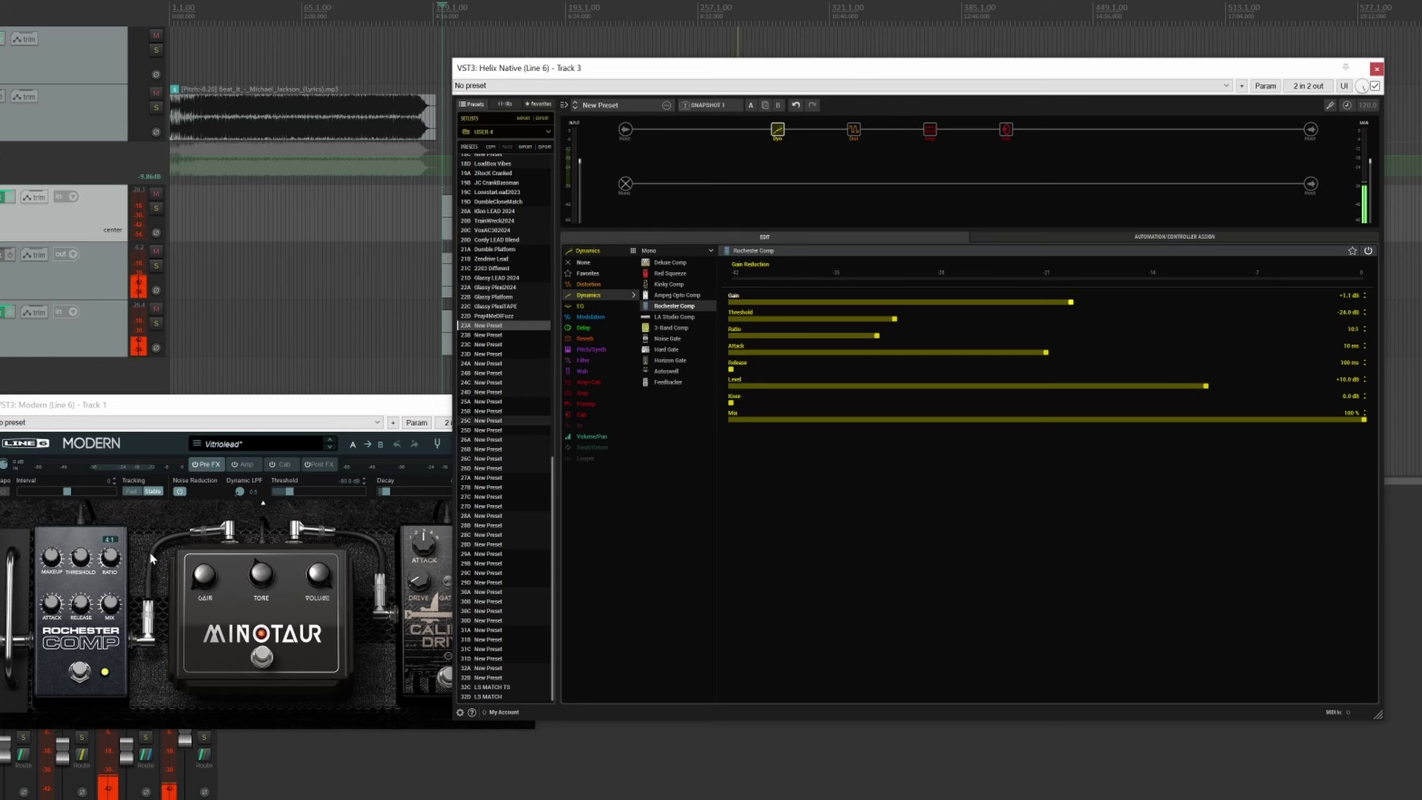
drag(873, 339, 774, 359)
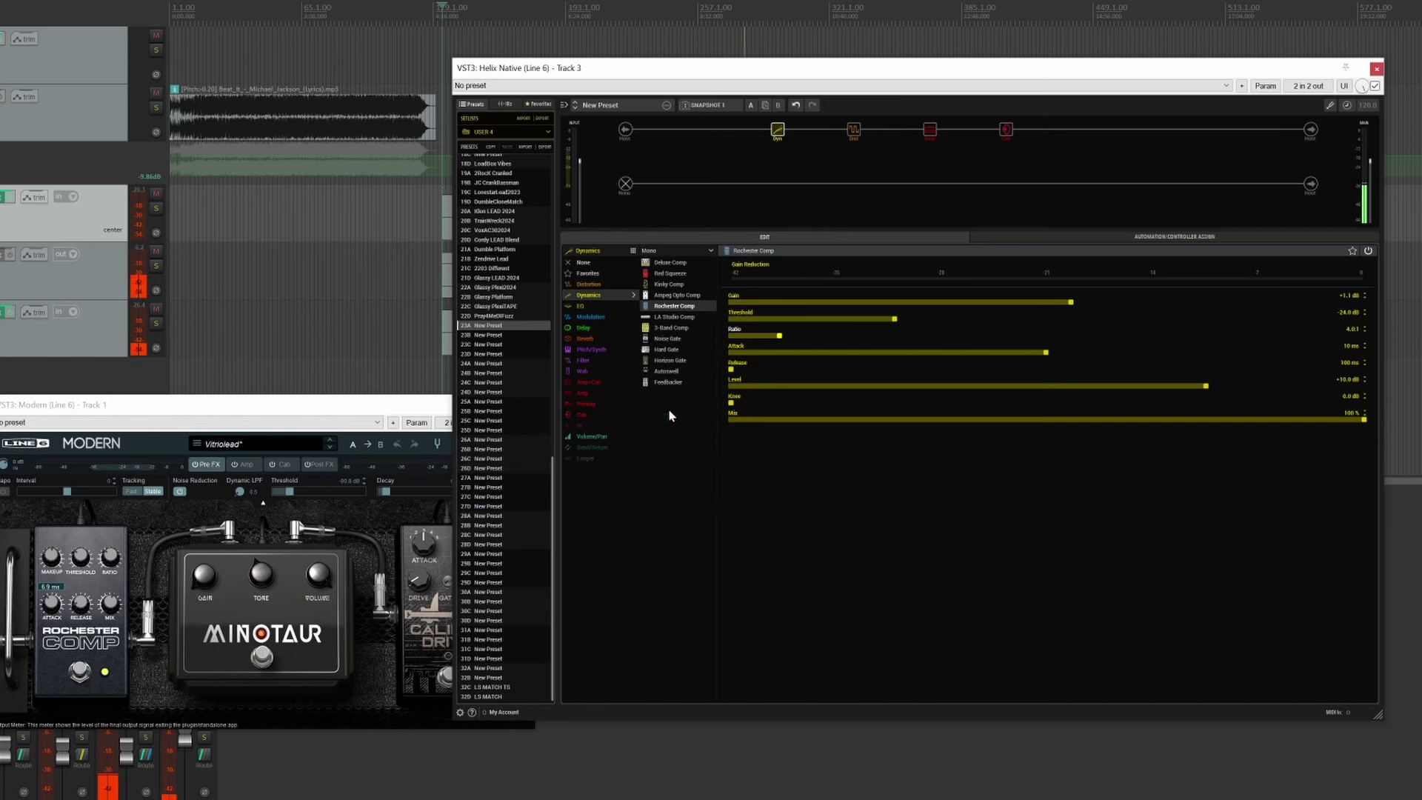
drag(1046, 355, 933, 380)
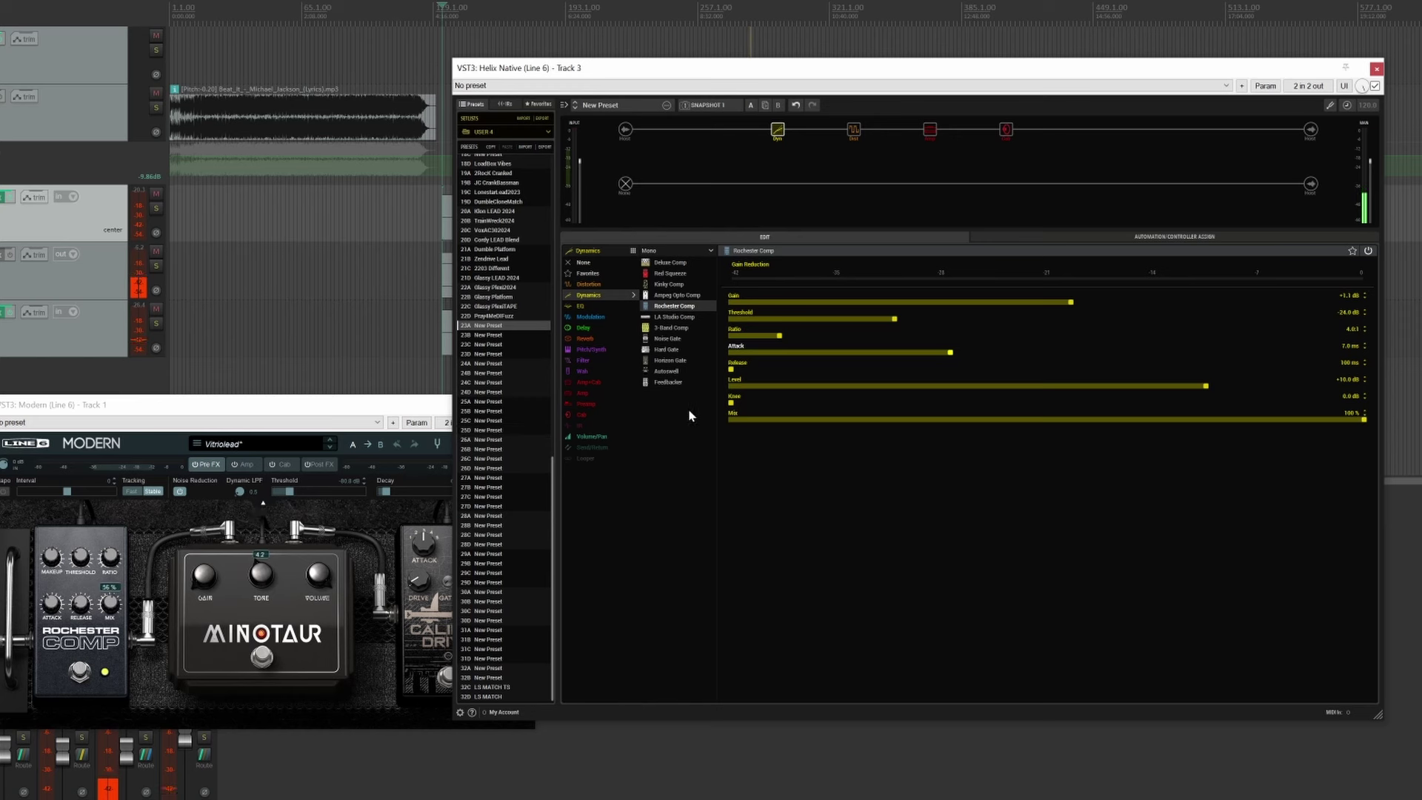
drag(753, 369, 789, 375)
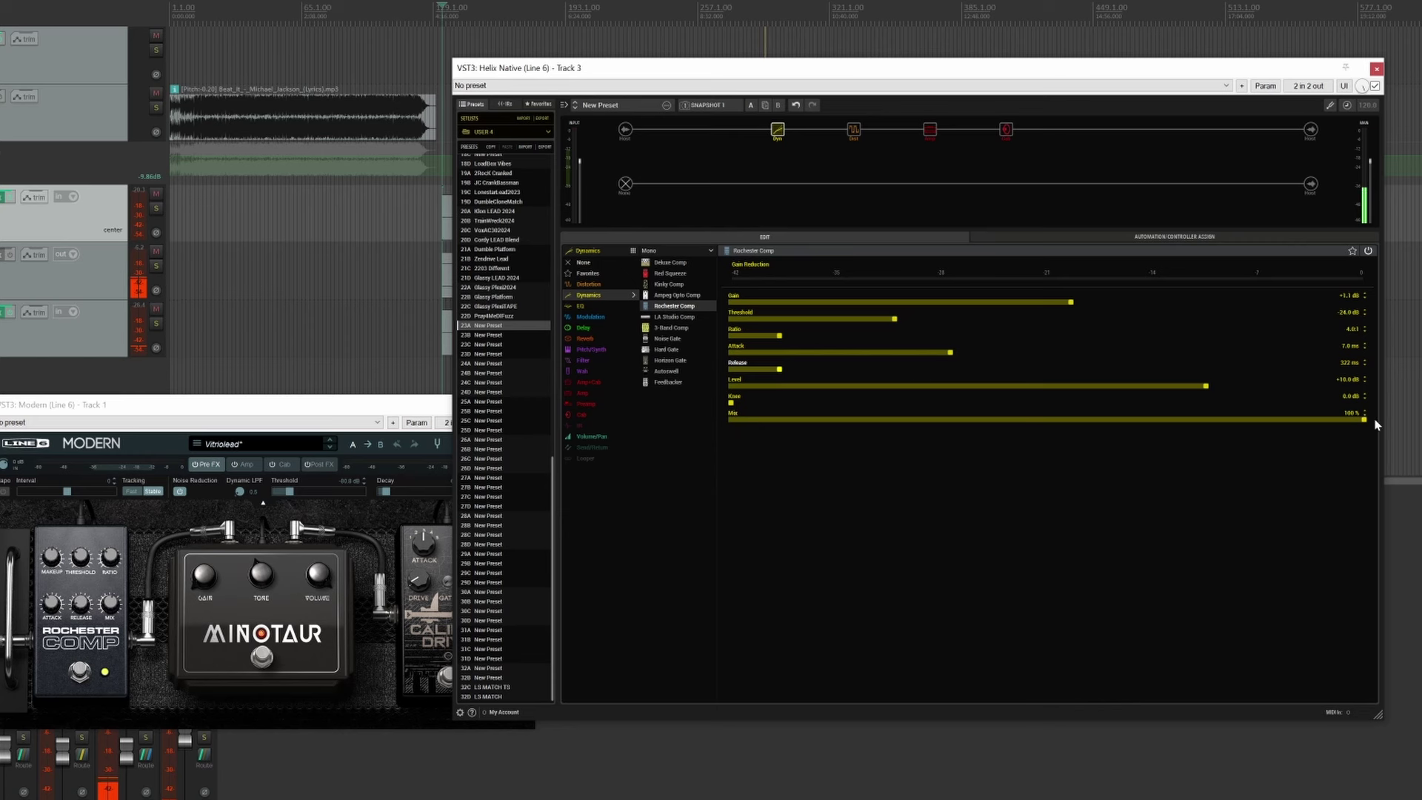
drag(1366, 422, 966, 425)
drag(1327, 423, 1041, 439)
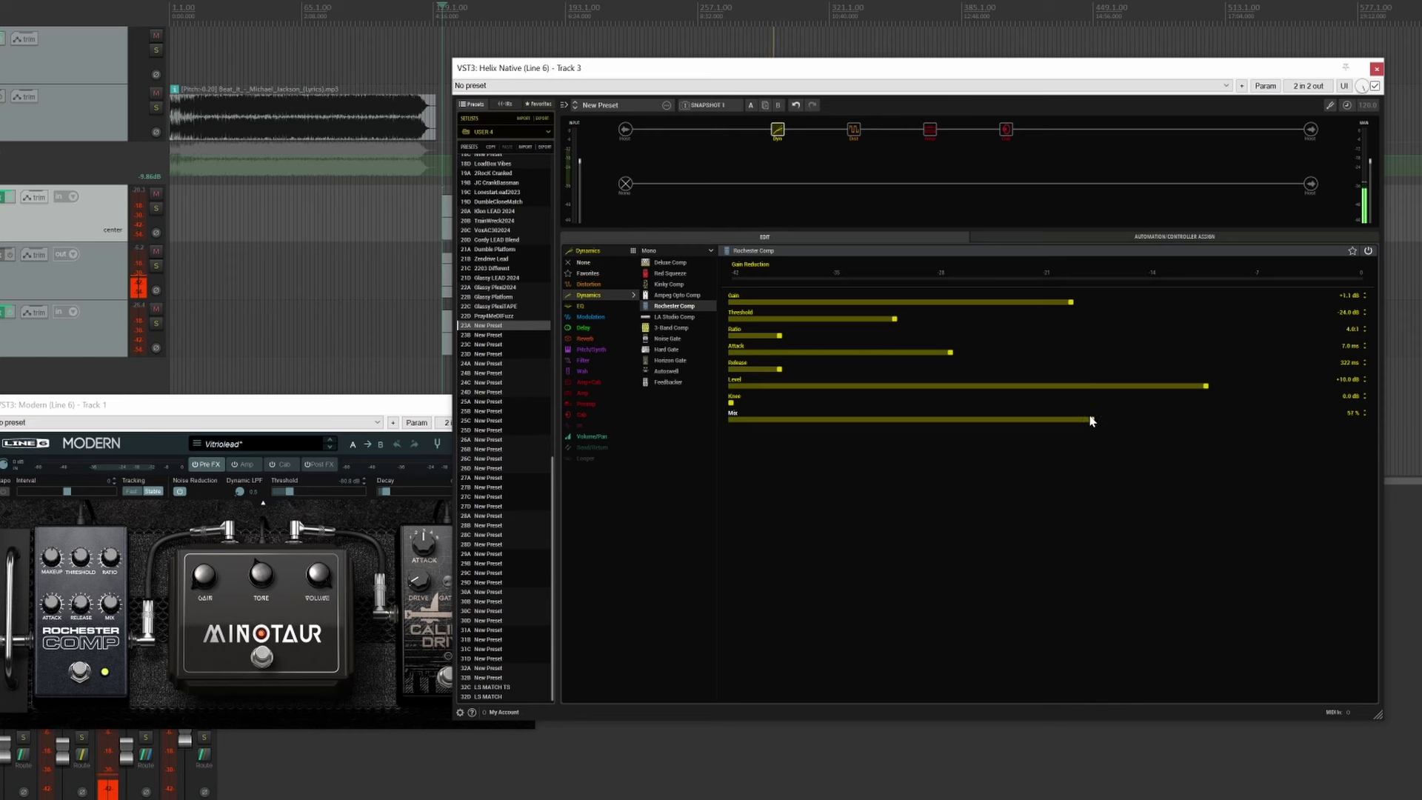
Step: Set the upper path's input gate threshold to about -63 dB and bypass the Rochester Comp and Minotaur blocks
click(625, 129)
drag(926, 287, 952, 290)
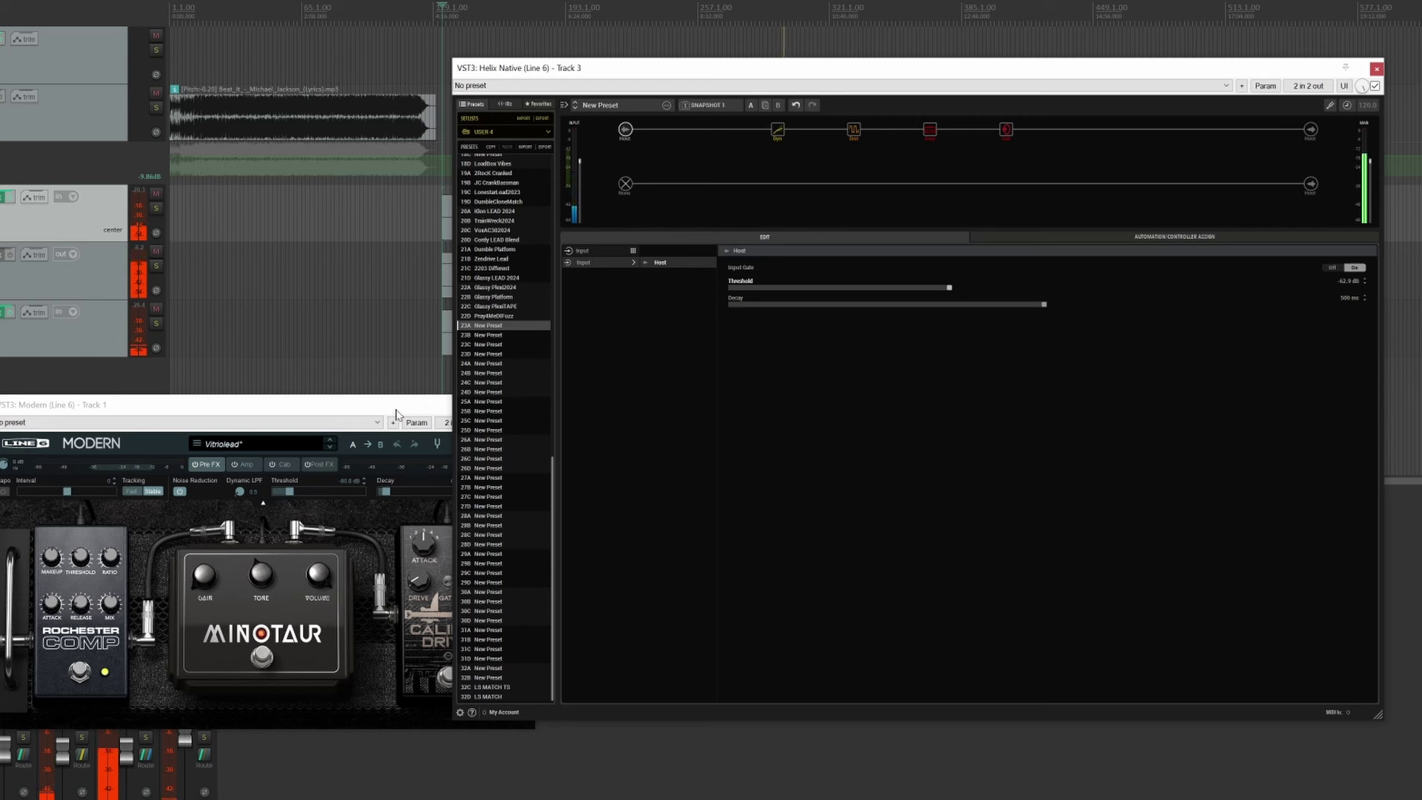
click(372, 409)
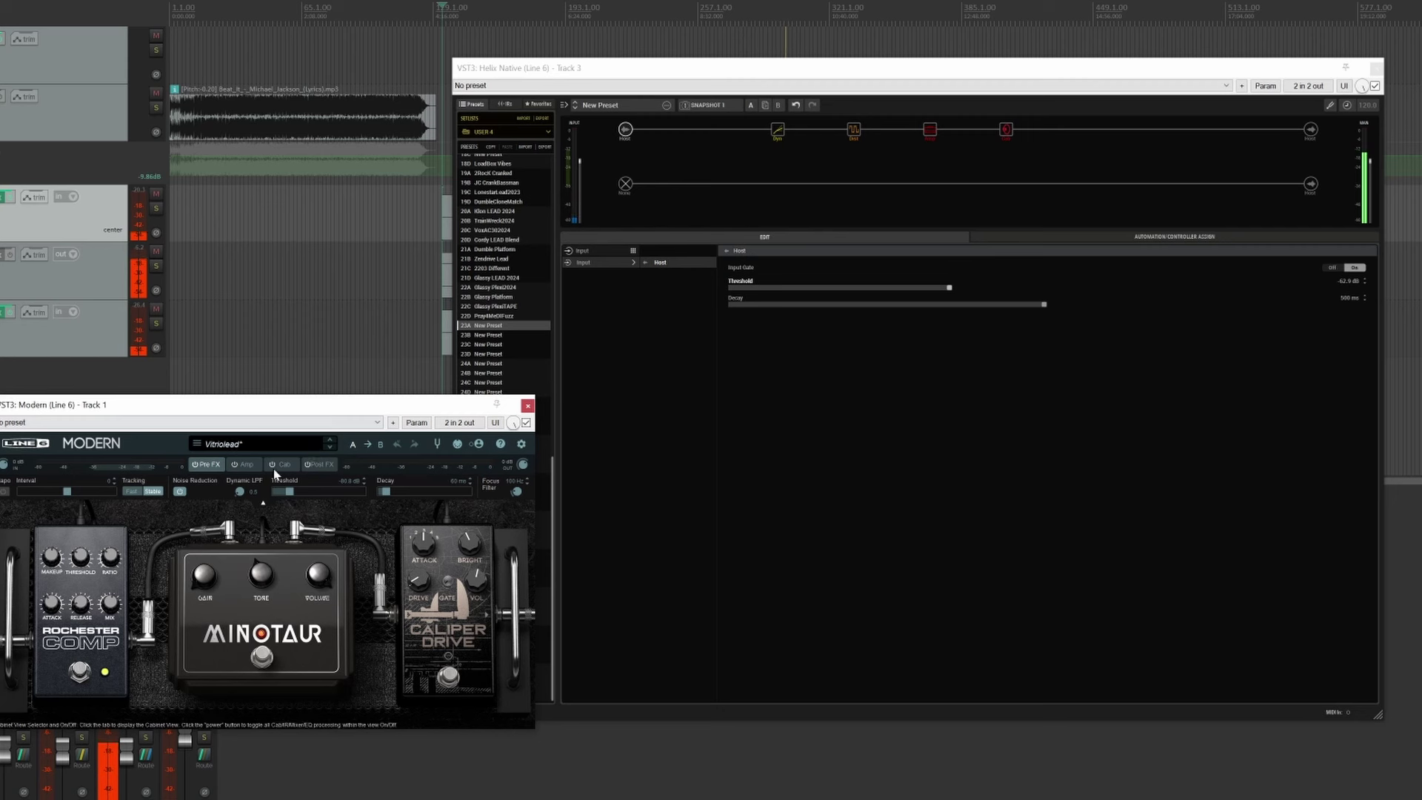
click(771, 124)
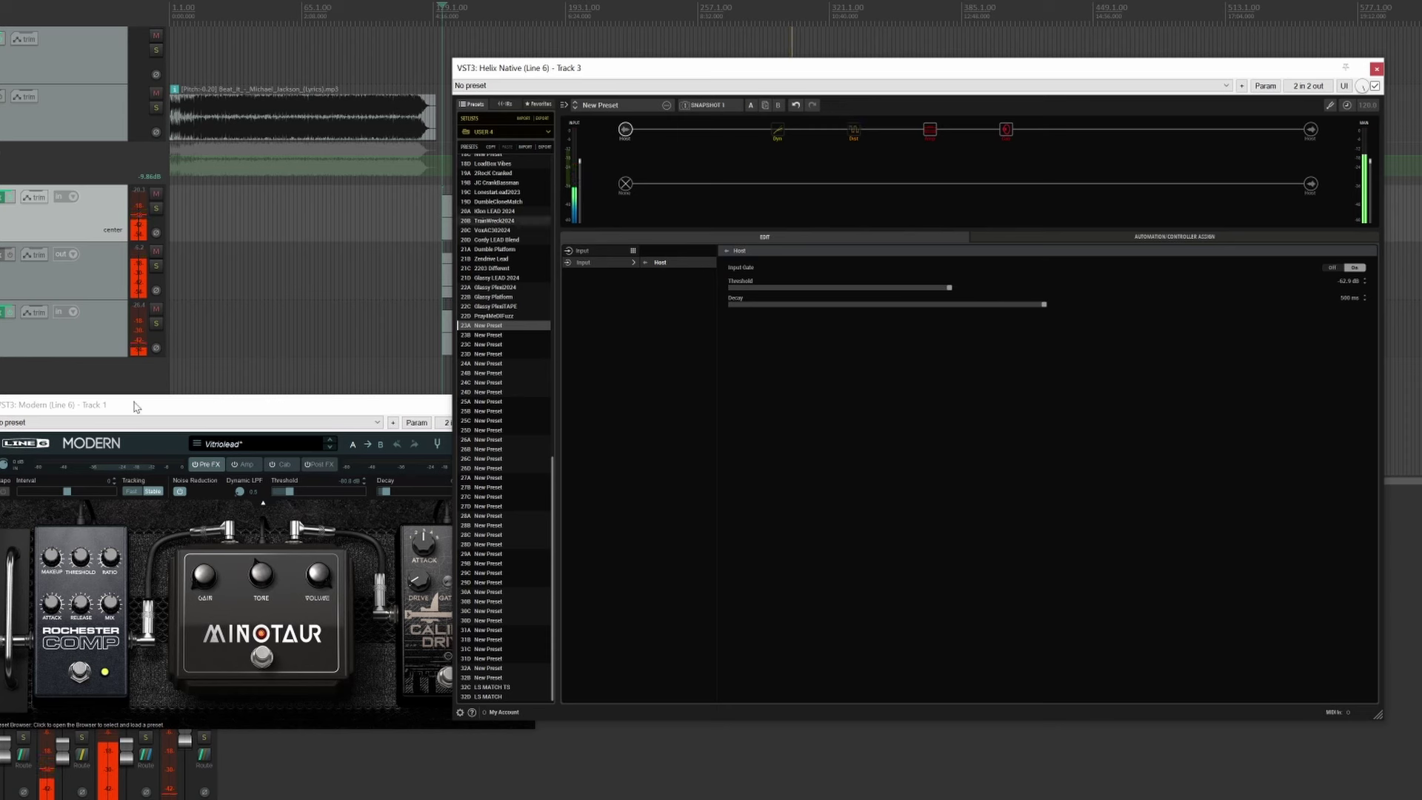
Step: Check Modern's Post FX pedals and add a stereo Mod/Chorus Echo delay block after the cabs in Helix Native
click(326, 473)
click(326, 467)
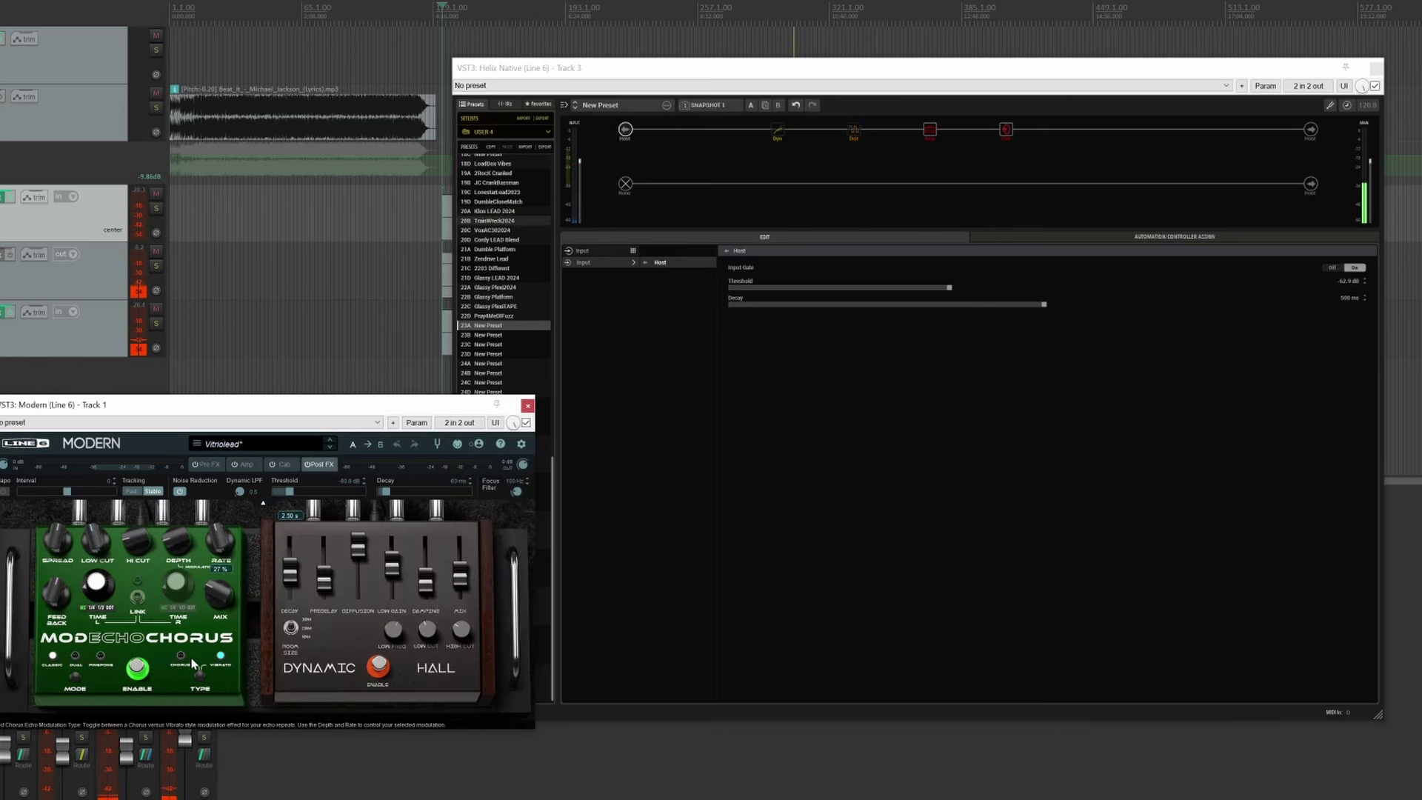
click(1082, 130)
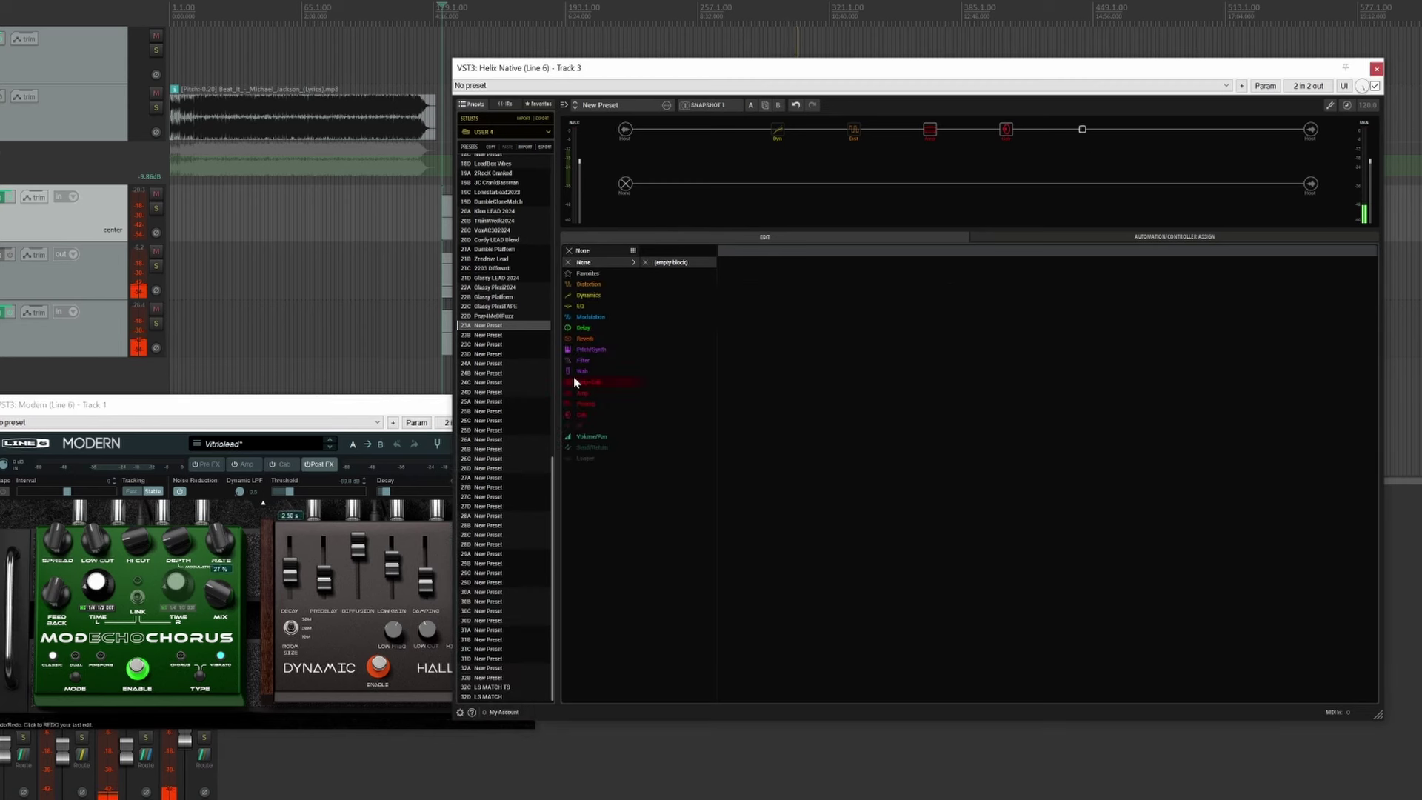
click(583, 327)
click(673, 253)
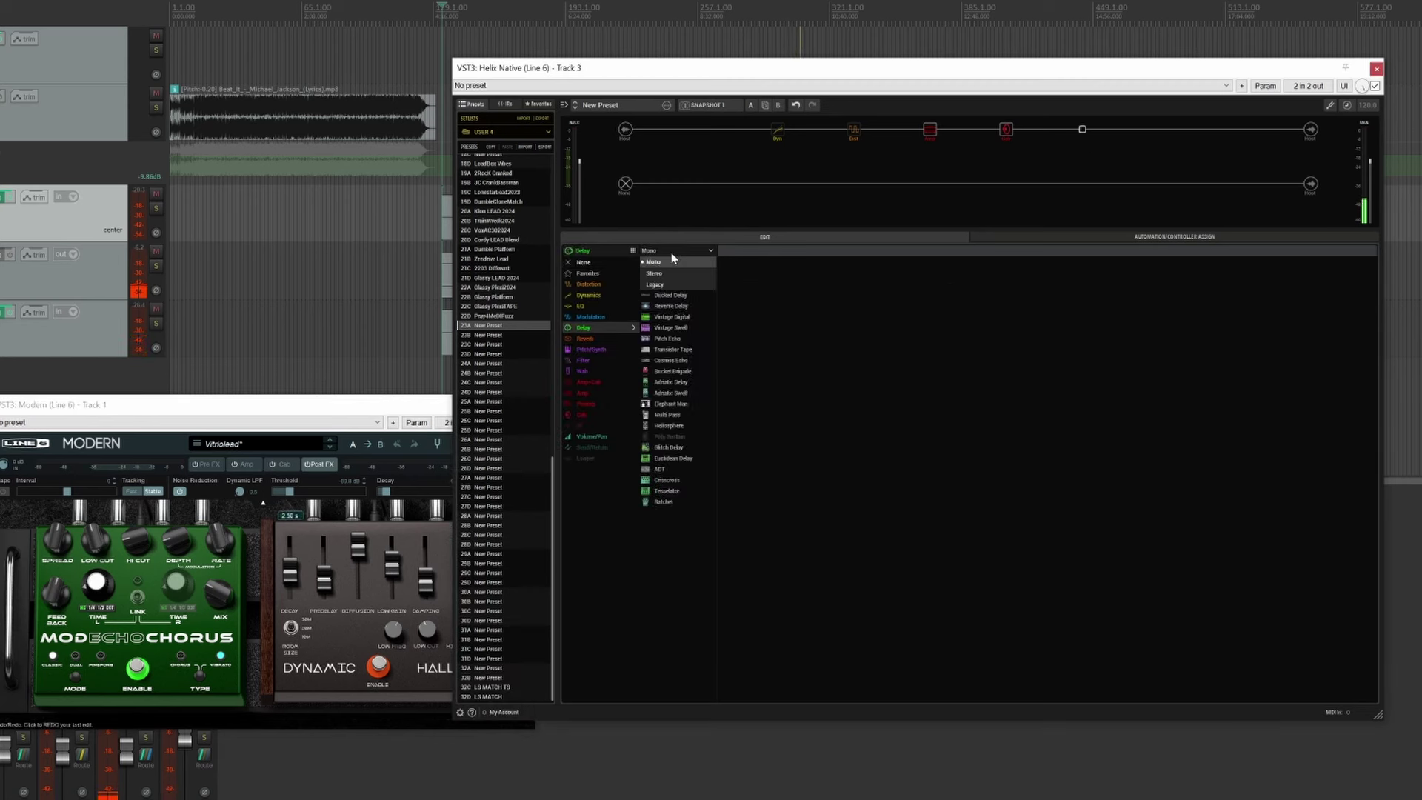
click(668, 273)
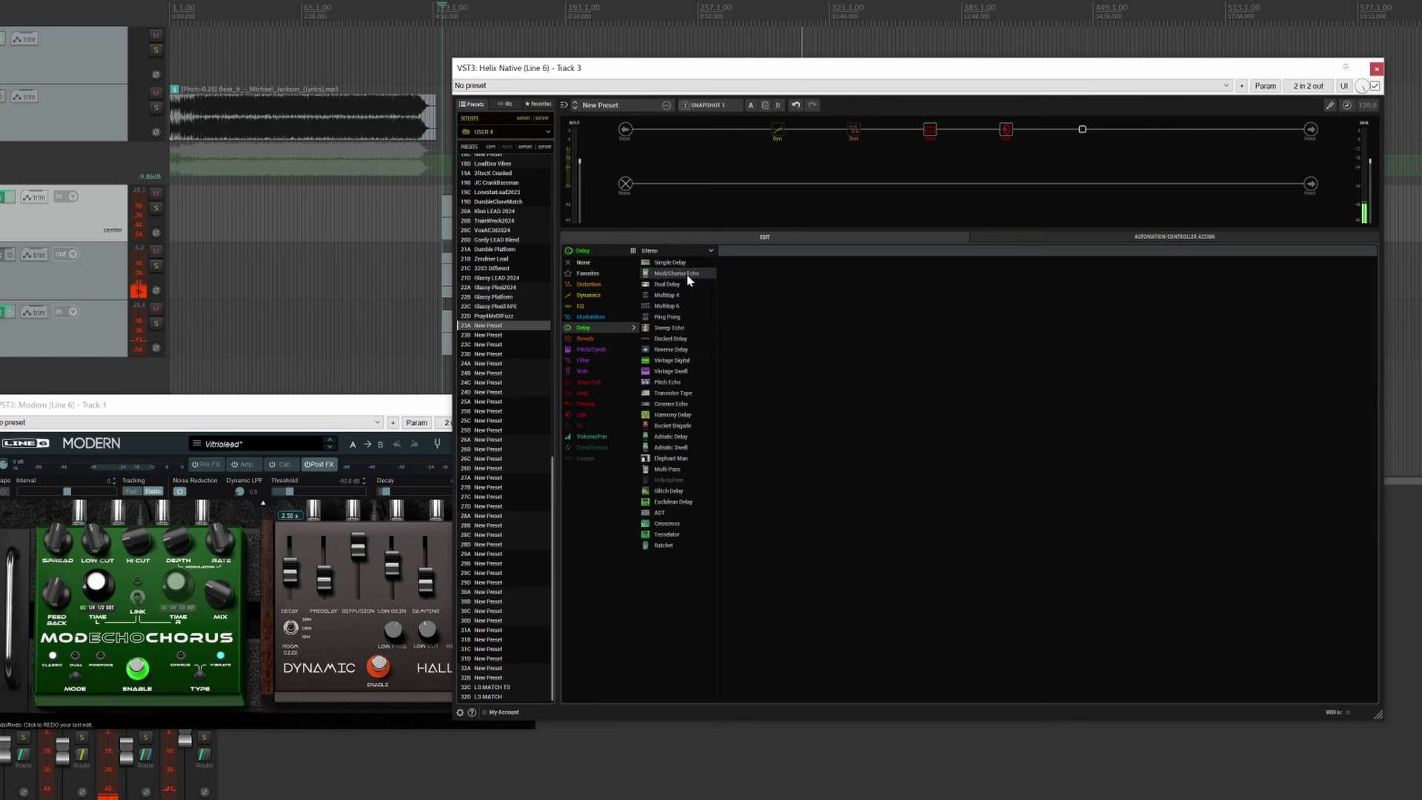
click(688, 275)
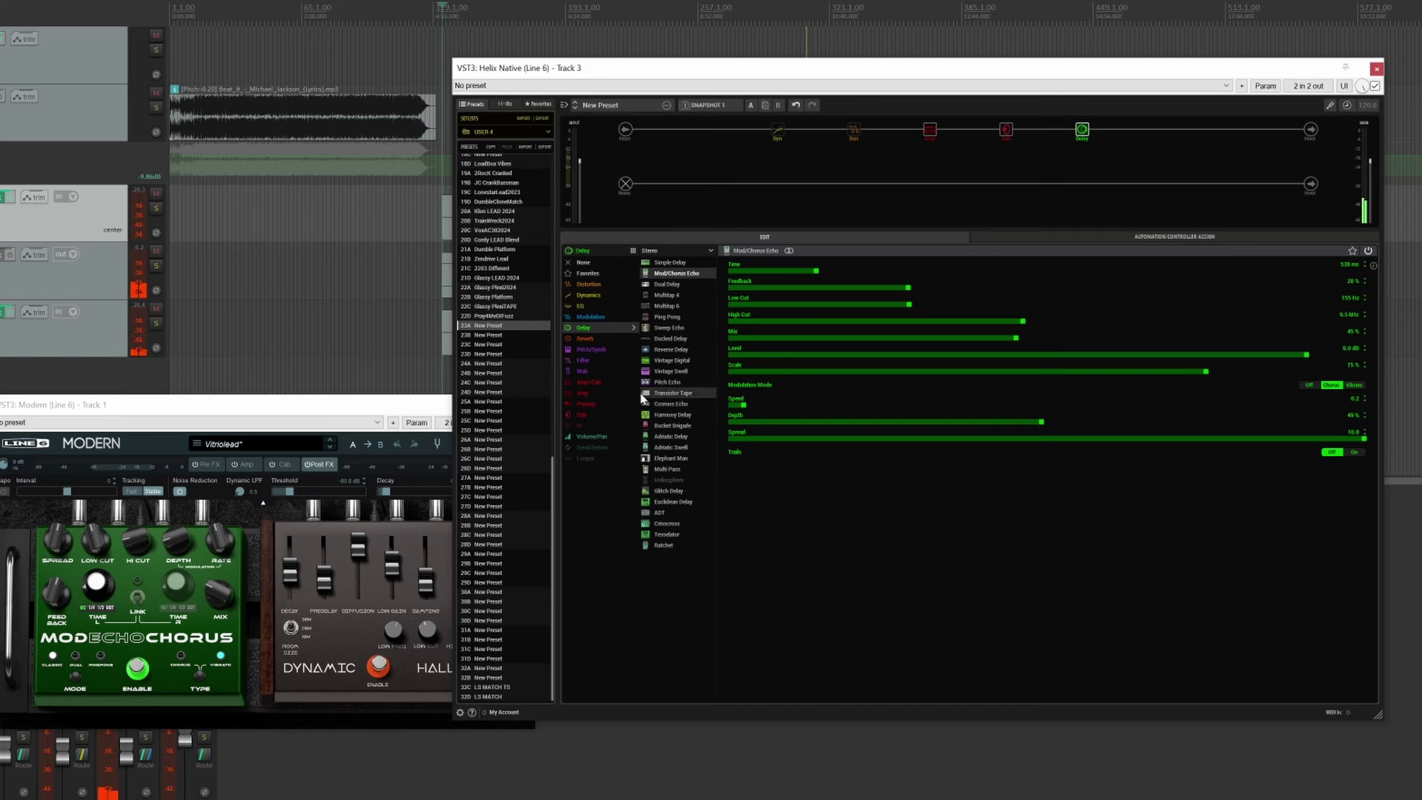
Step: Switch the Mod/Chorus Echo to Vibrato modulation and set Mix to 27 %, Low Cut to 220 Hz and High Cut to 2.5 kHz
mouse_move(169, 528)
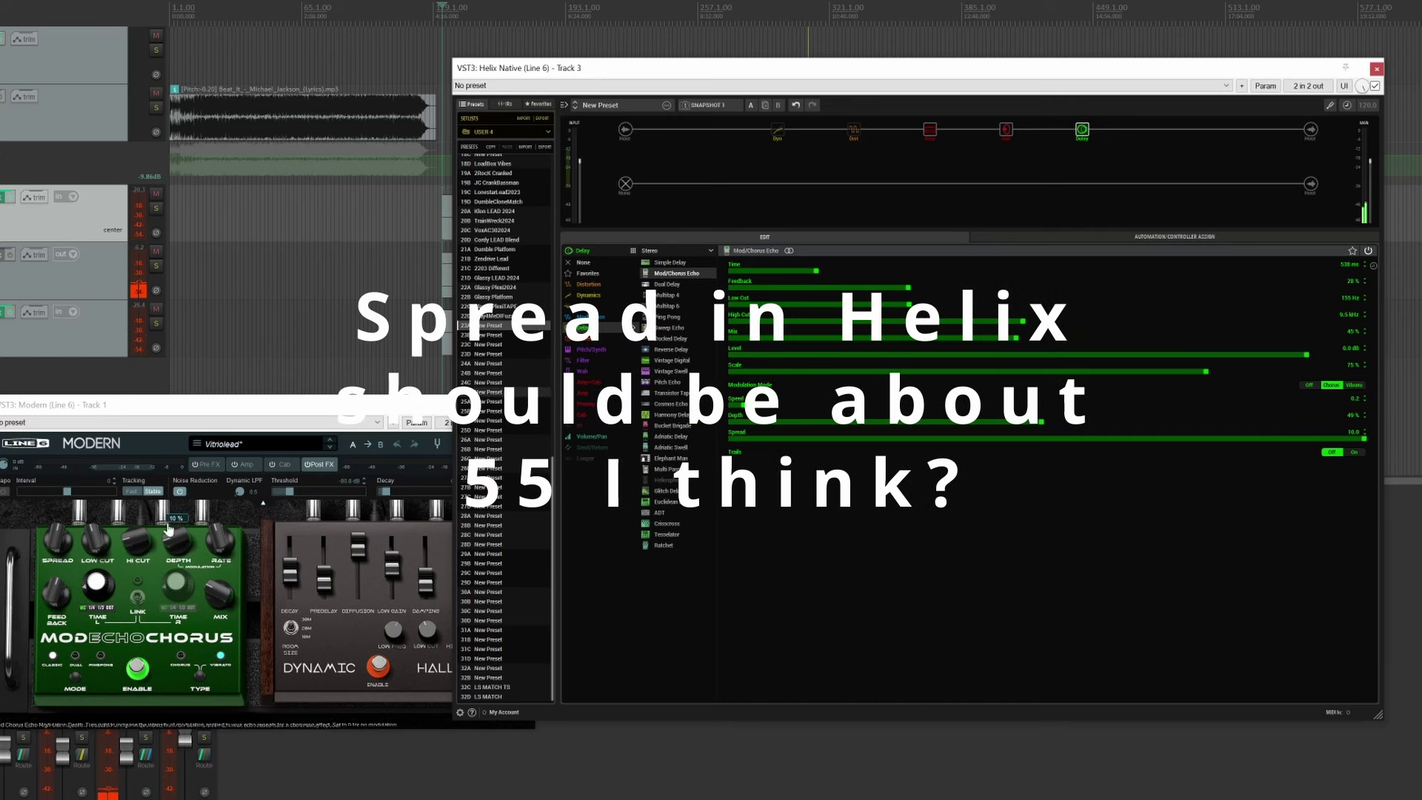
drag(784, 405, 727, 416)
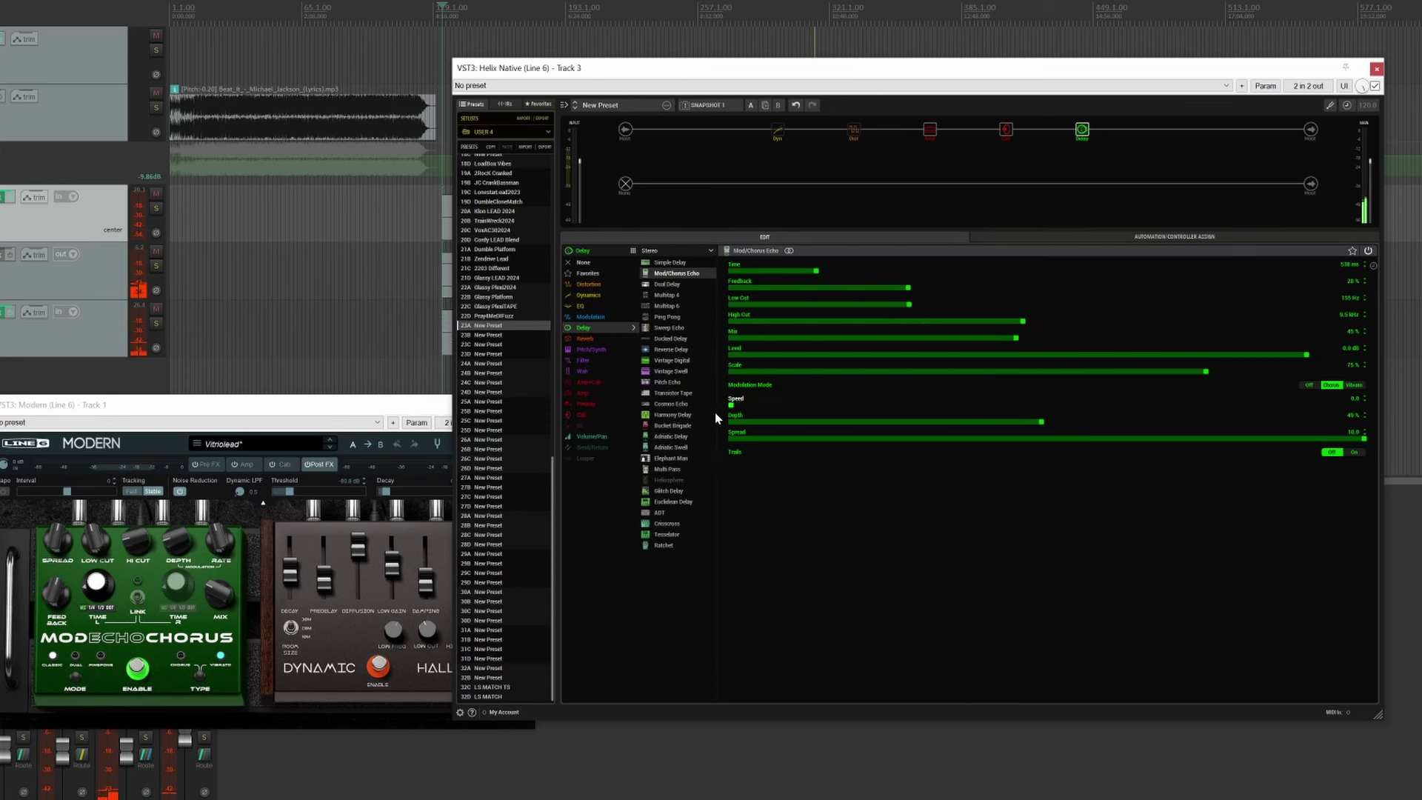
click(1353, 385)
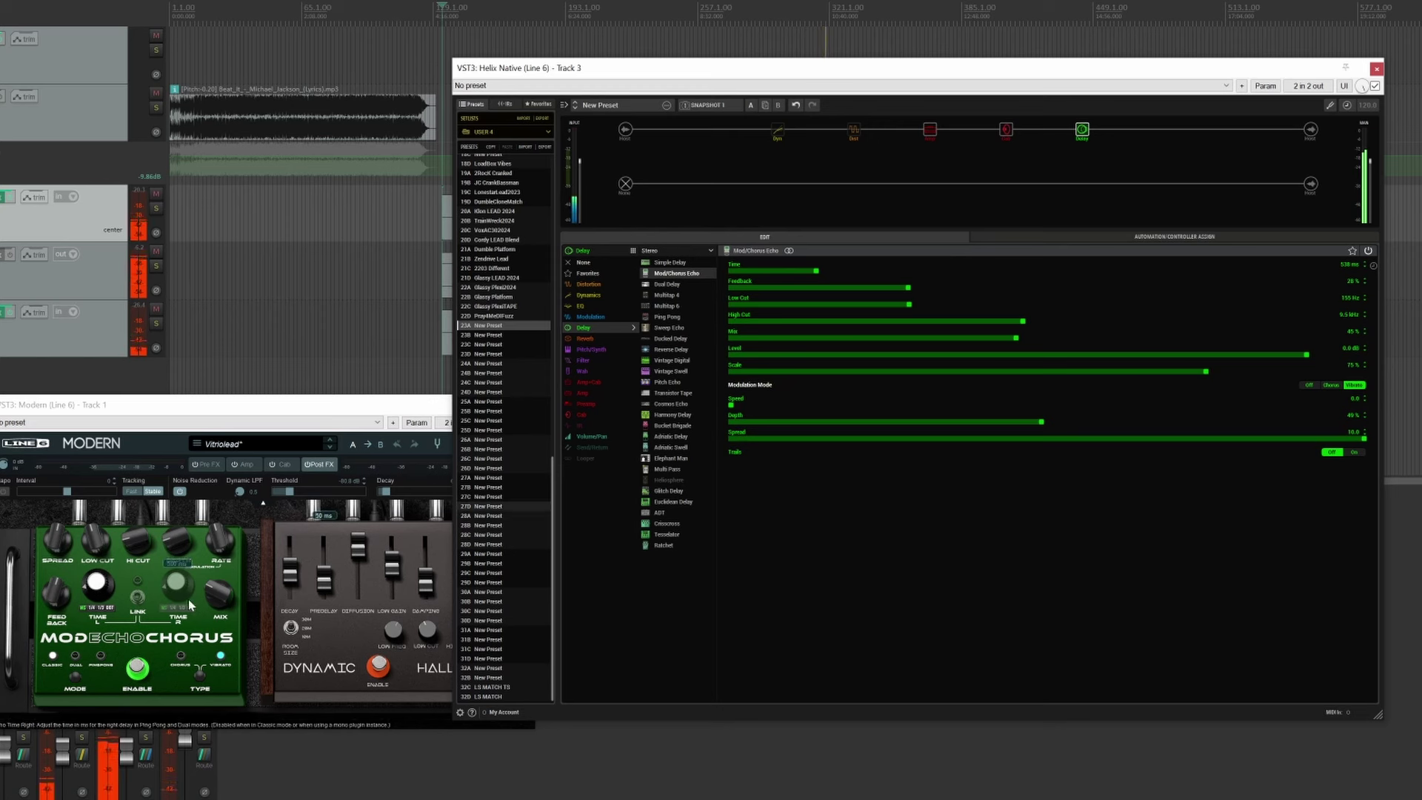
drag(1019, 343, 898, 359)
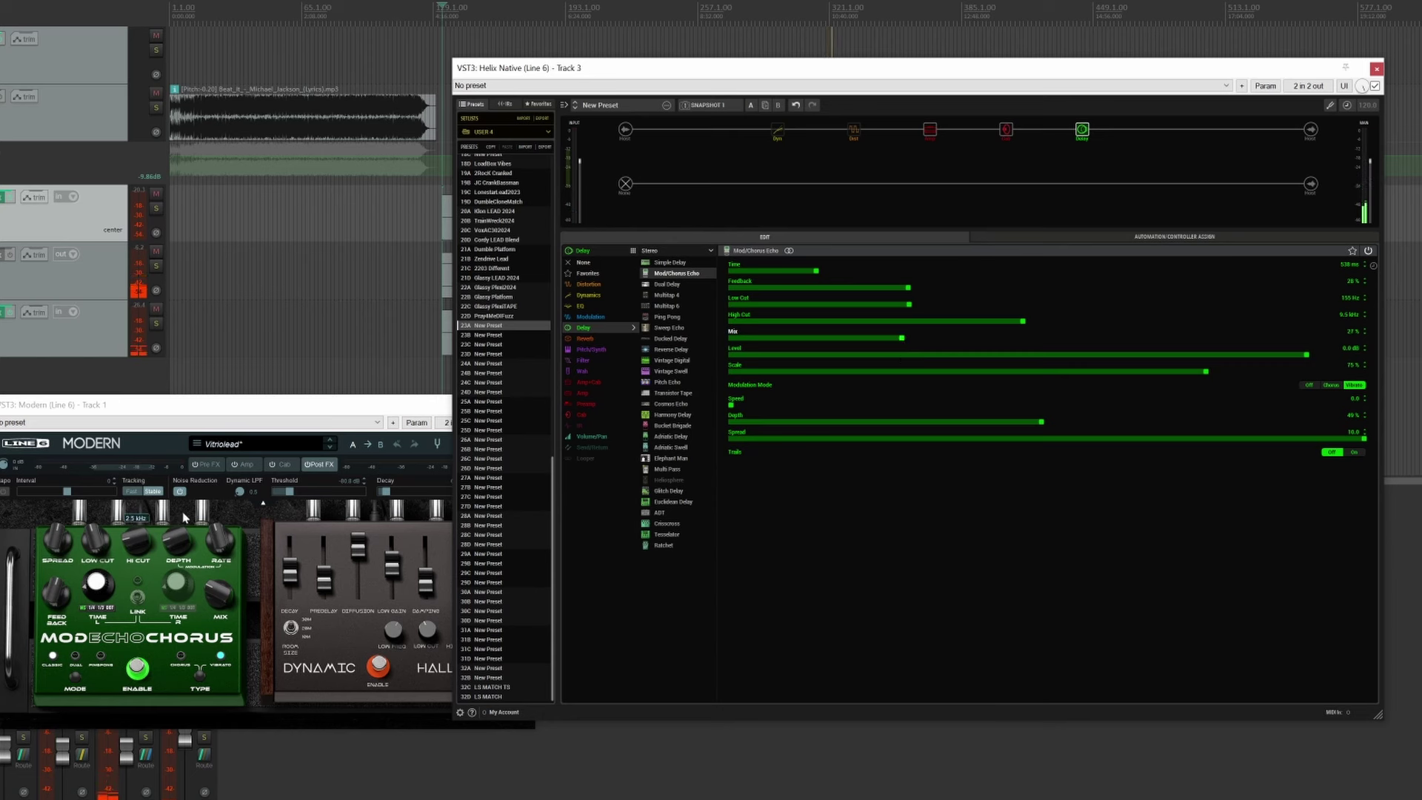
drag(909, 308, 944, 311)
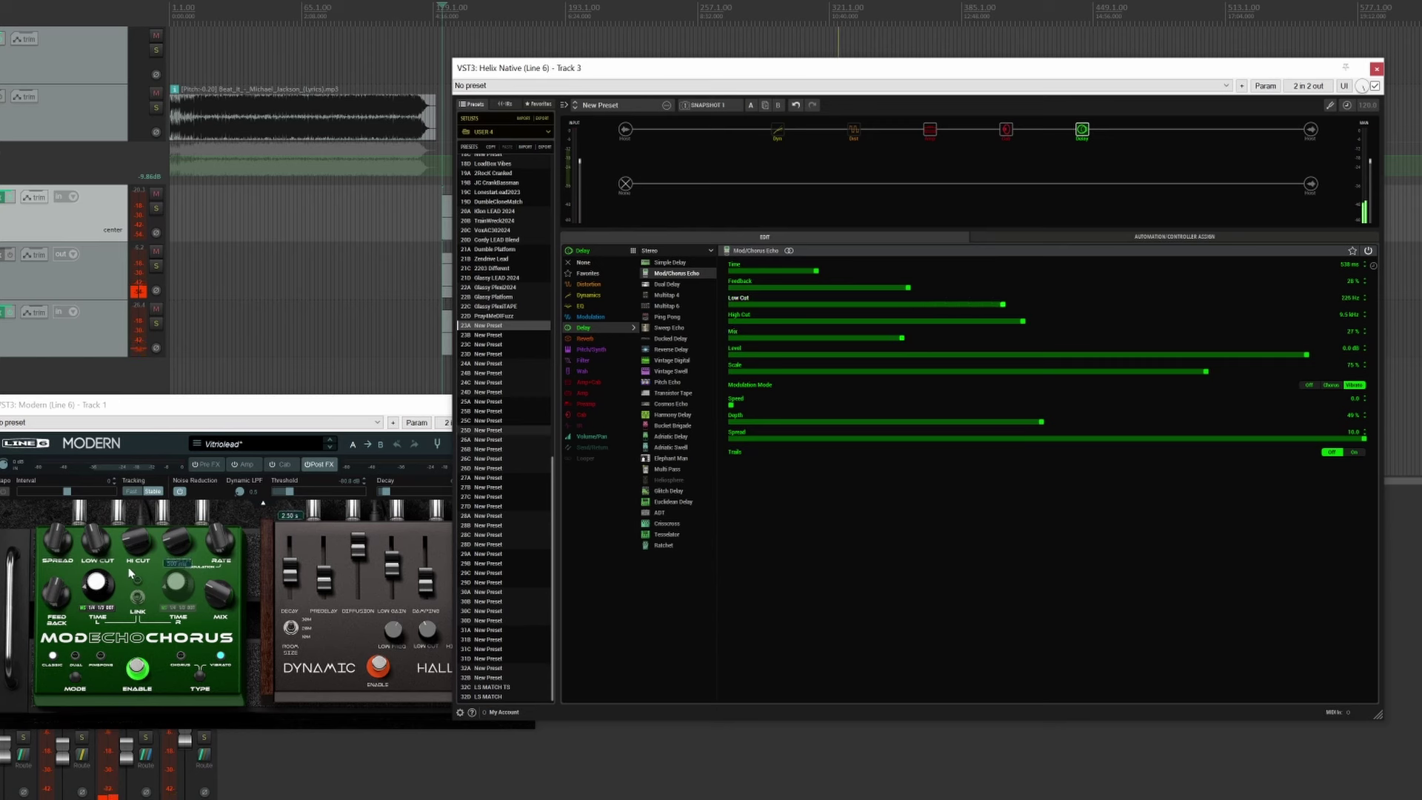
drag(1020, 320, 791, 353)
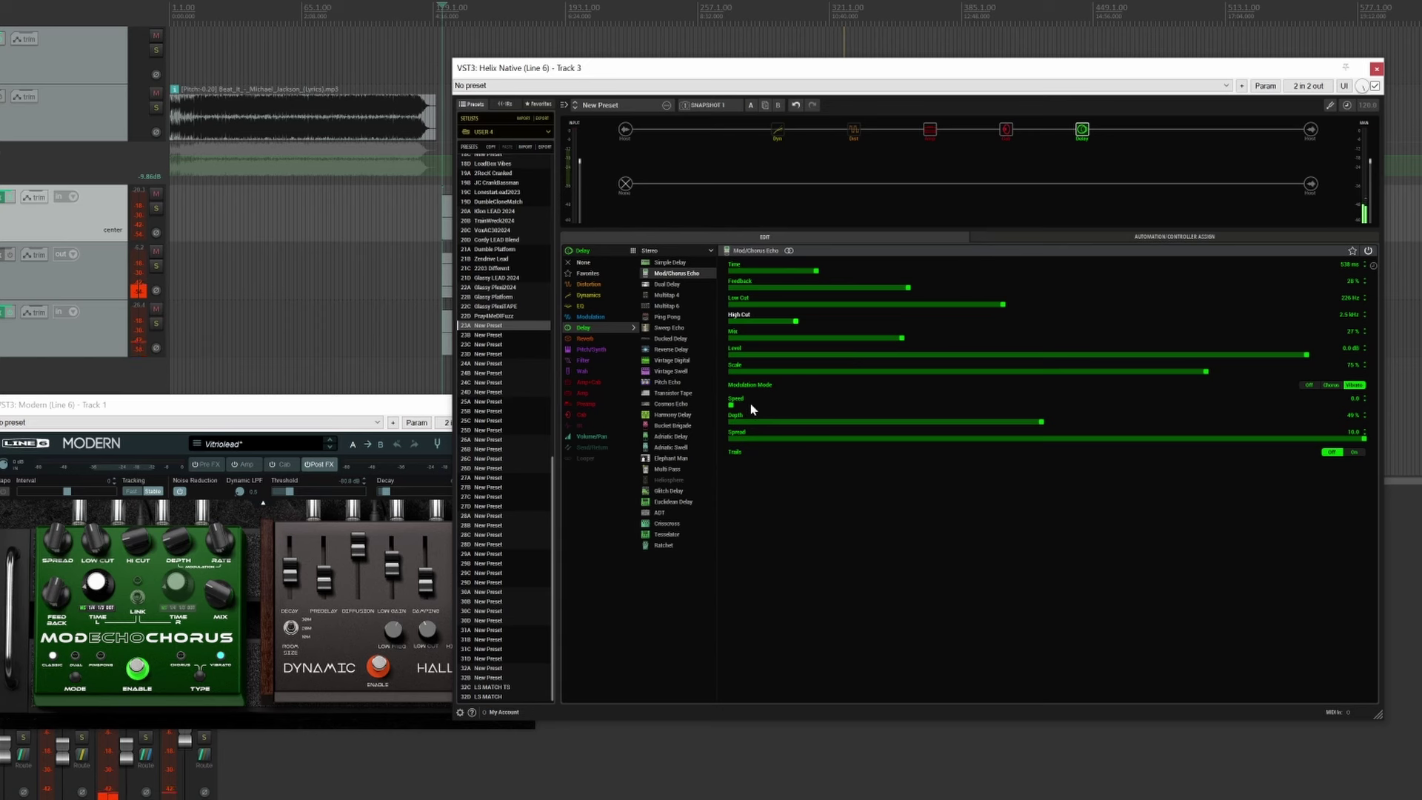
Step: Set the Mod/Chorus Echo's Speed to 4.4, Depth to 10 %, Feedback to 56 % and Time to about 508 ms
drag(732, 407, 973, 407)
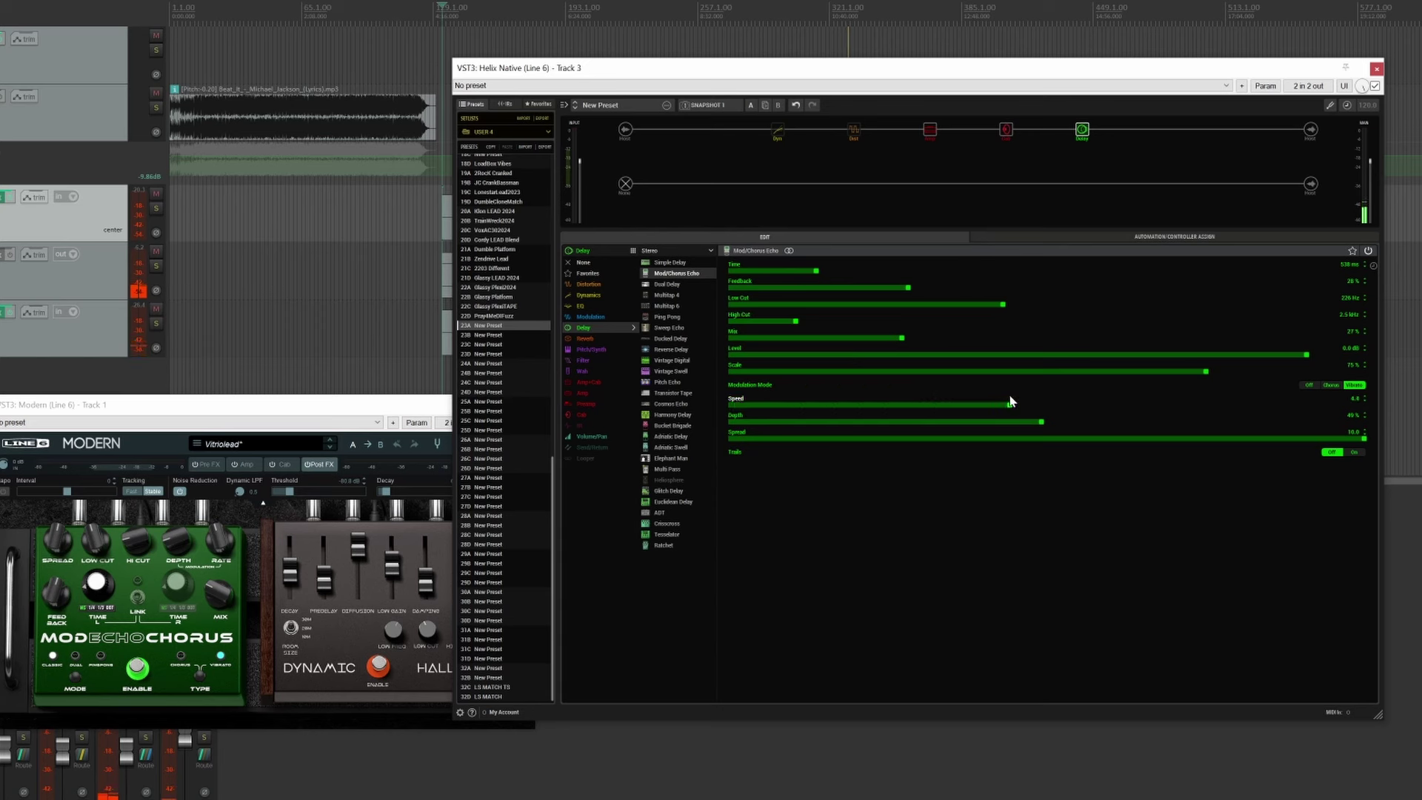
mouse_move(228, 557)
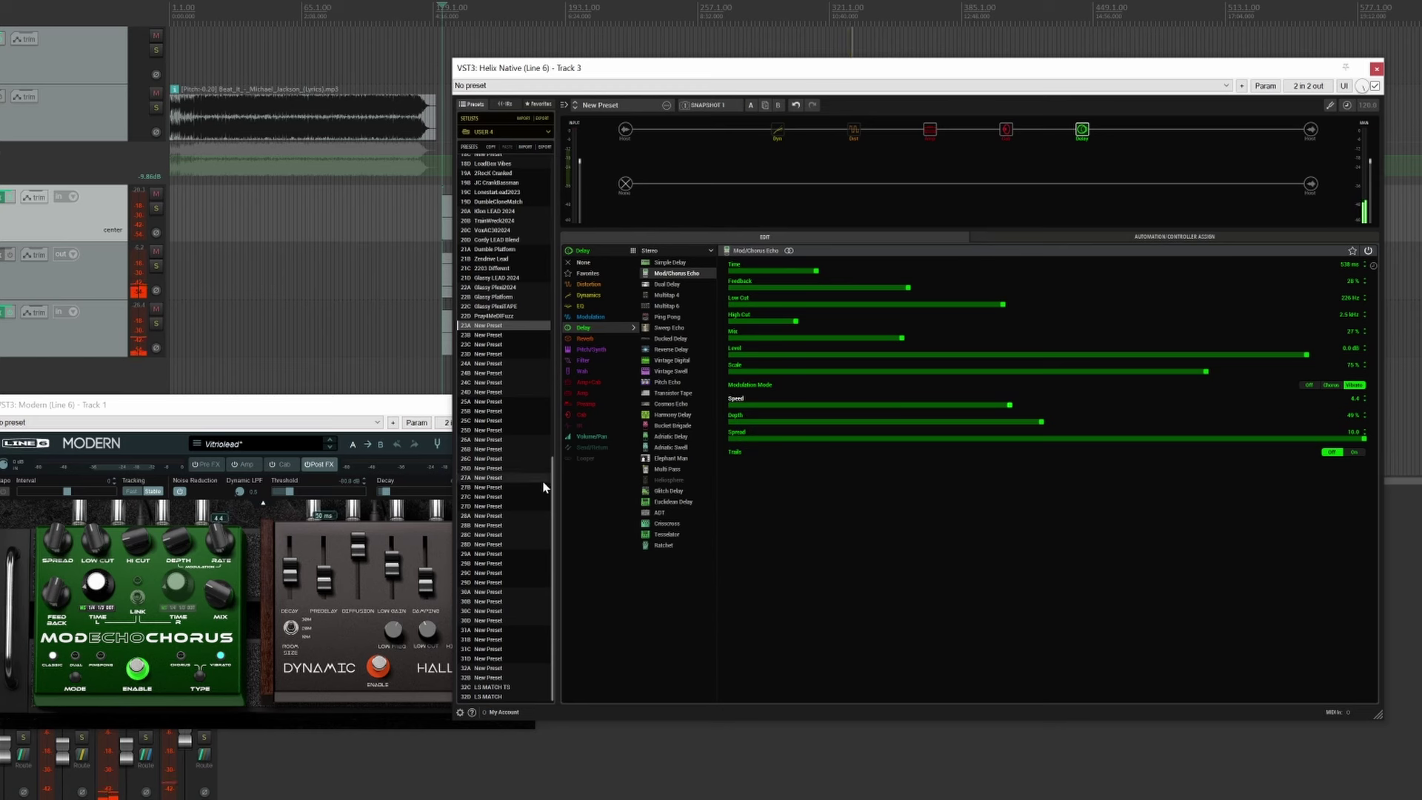
drag(1038, 428, 789, 448)
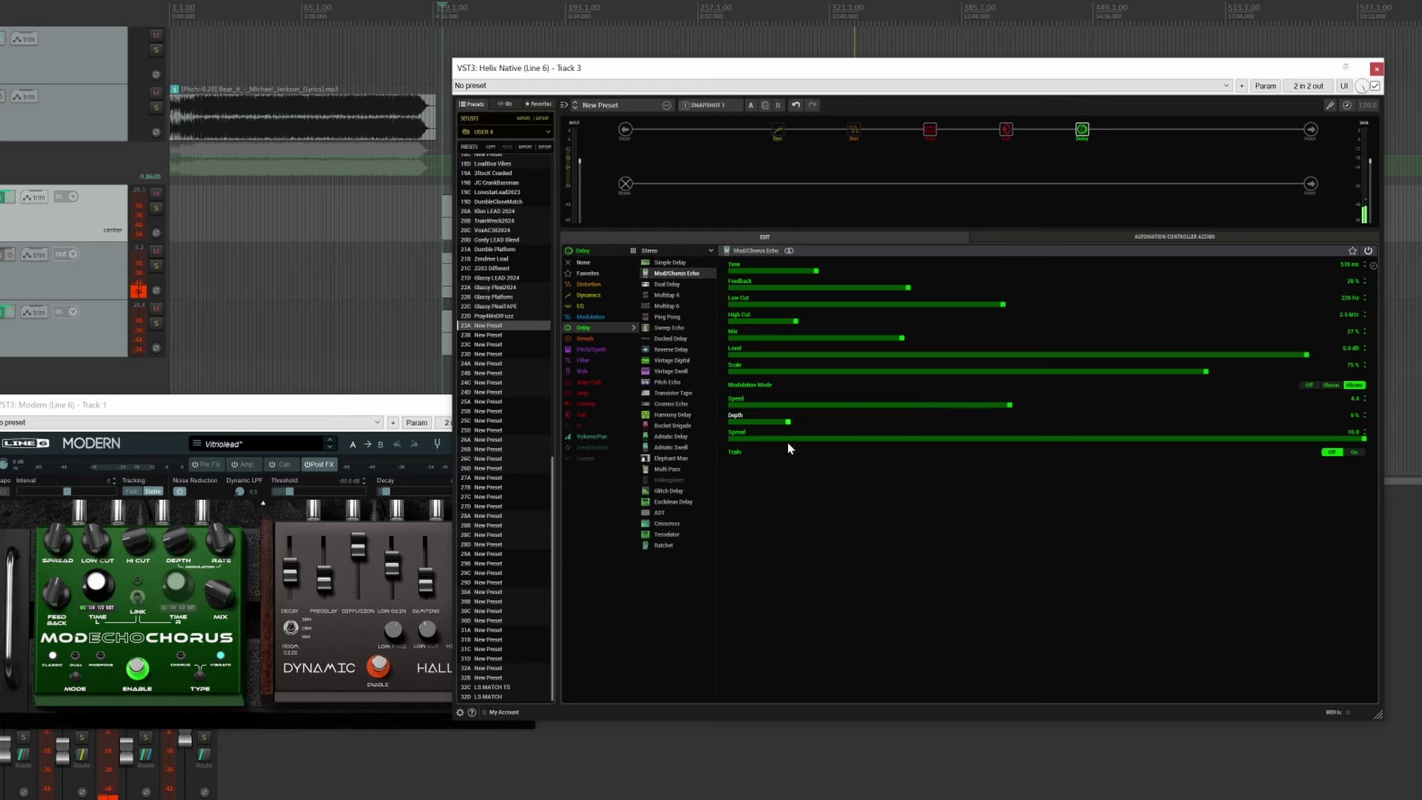
mouse_move(62, 605)
drag(915, 293, 1072, 294)
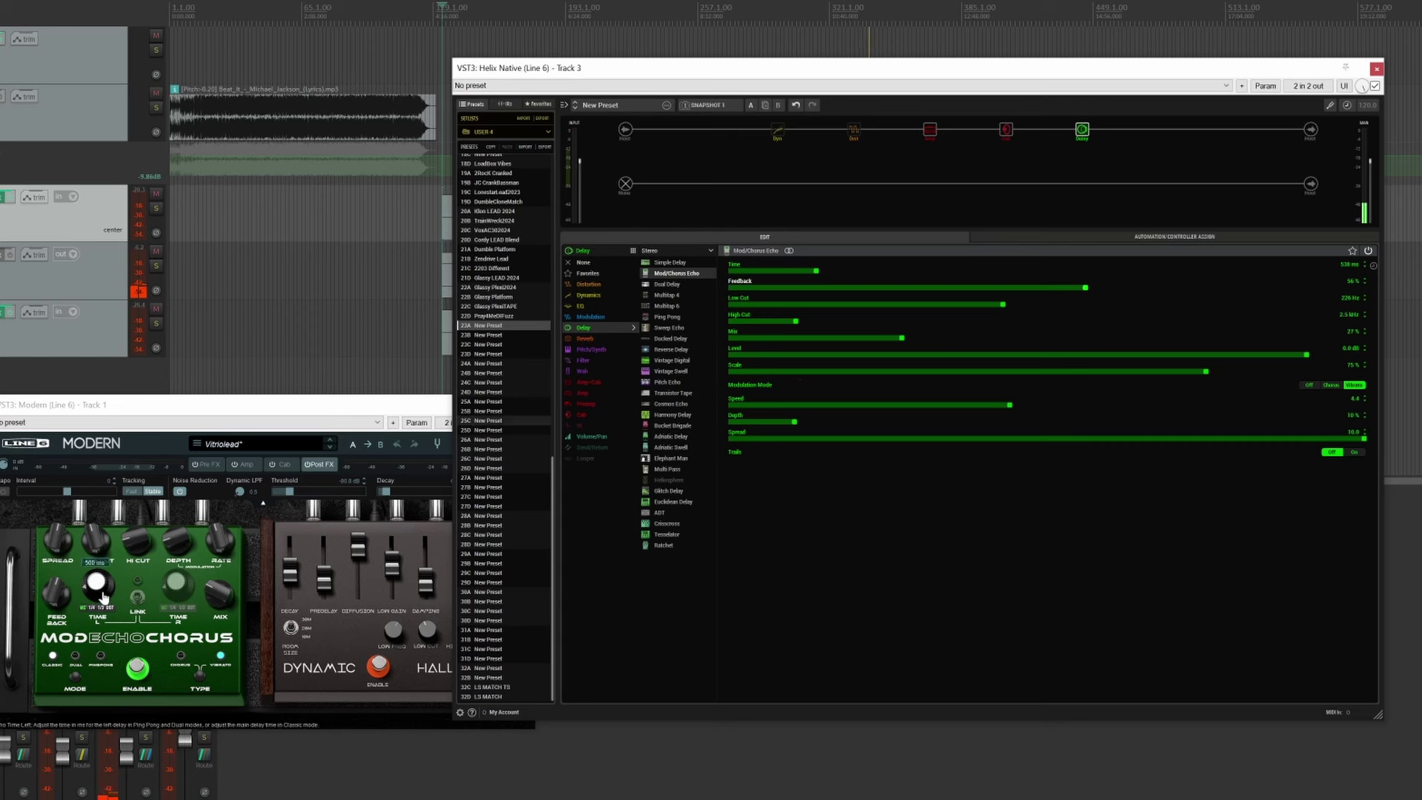
drag(818, 269, 807, 274)
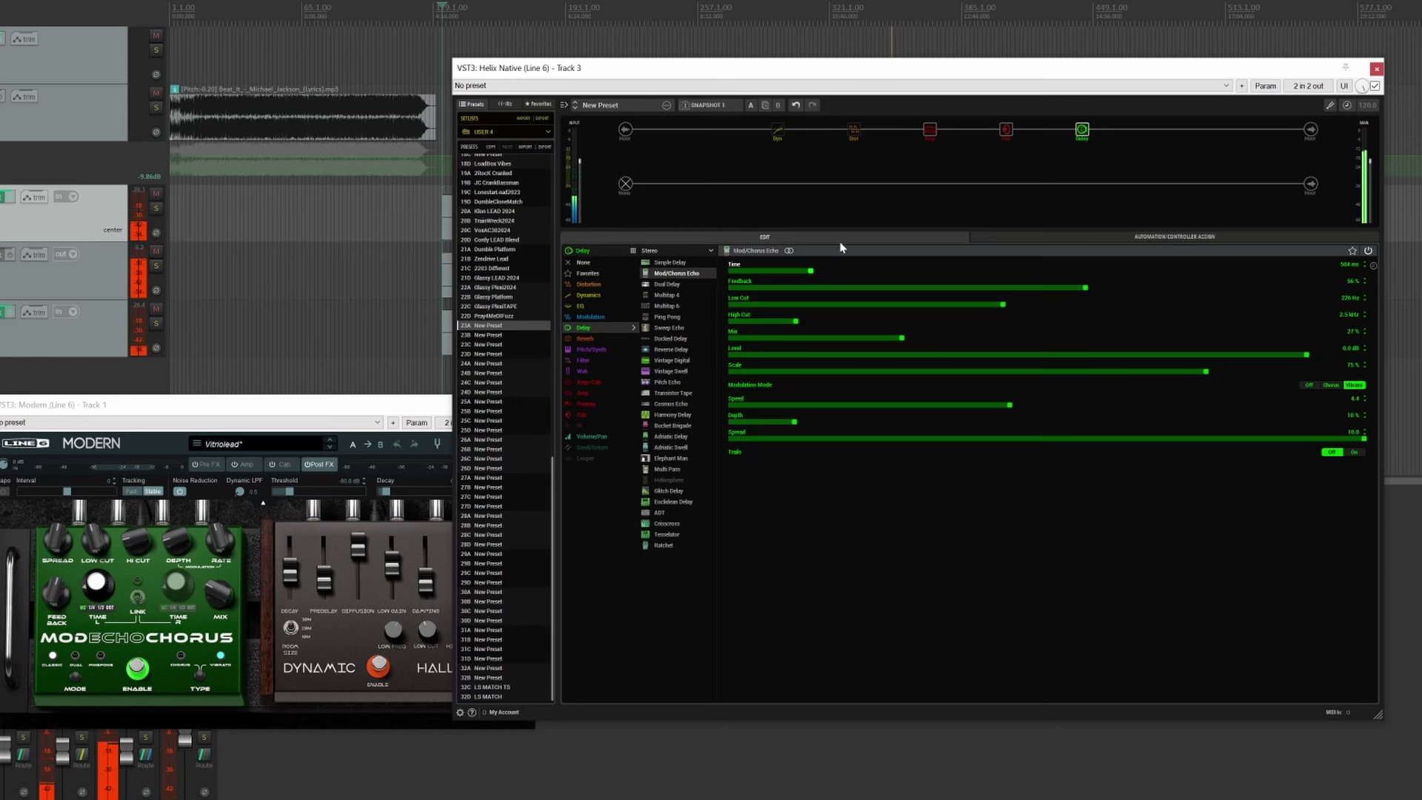
Step: Try to add a stereo reverb block in the empty slot after the Mod/Chorus Echo in Helix Native
click(412, 448)
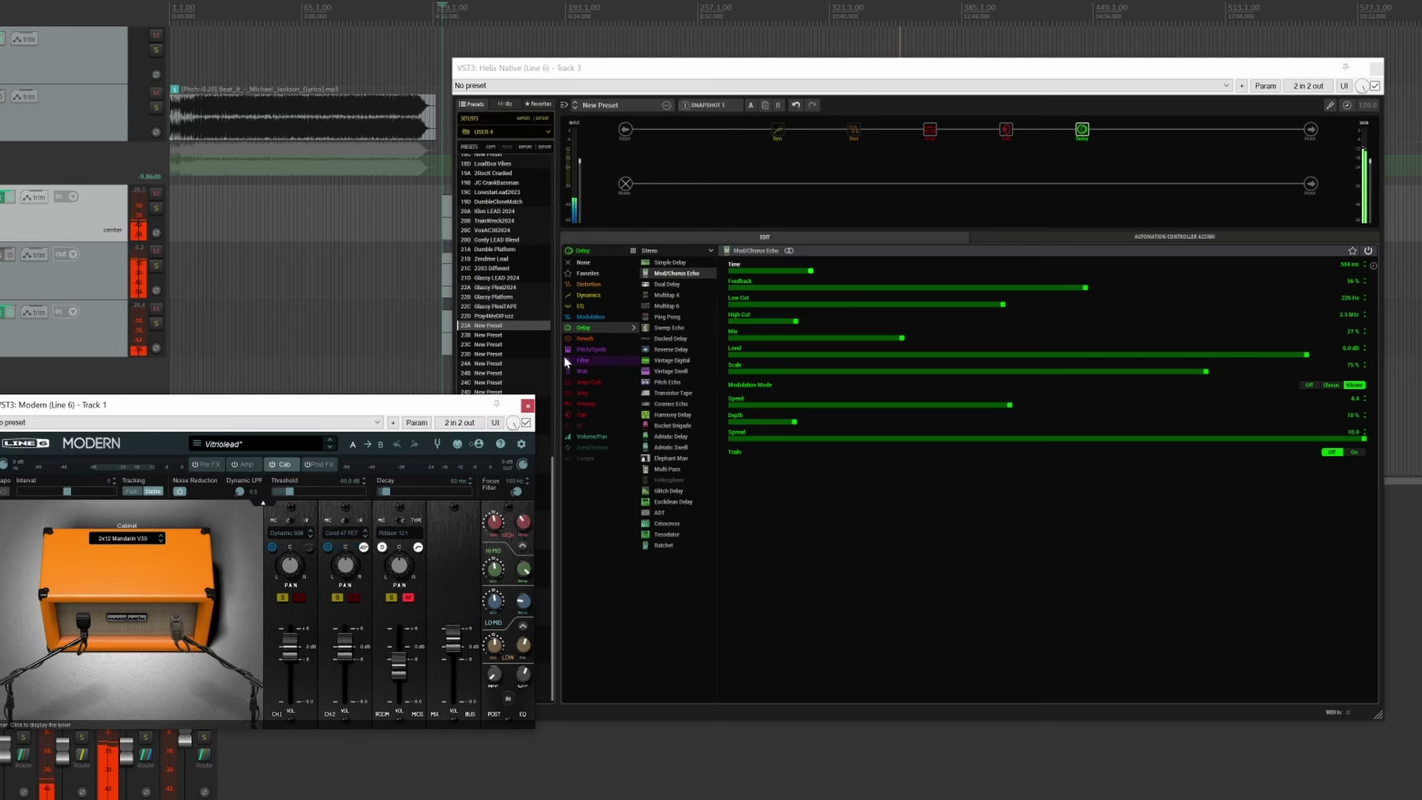
click(1119, 142)
click(1128, 131)
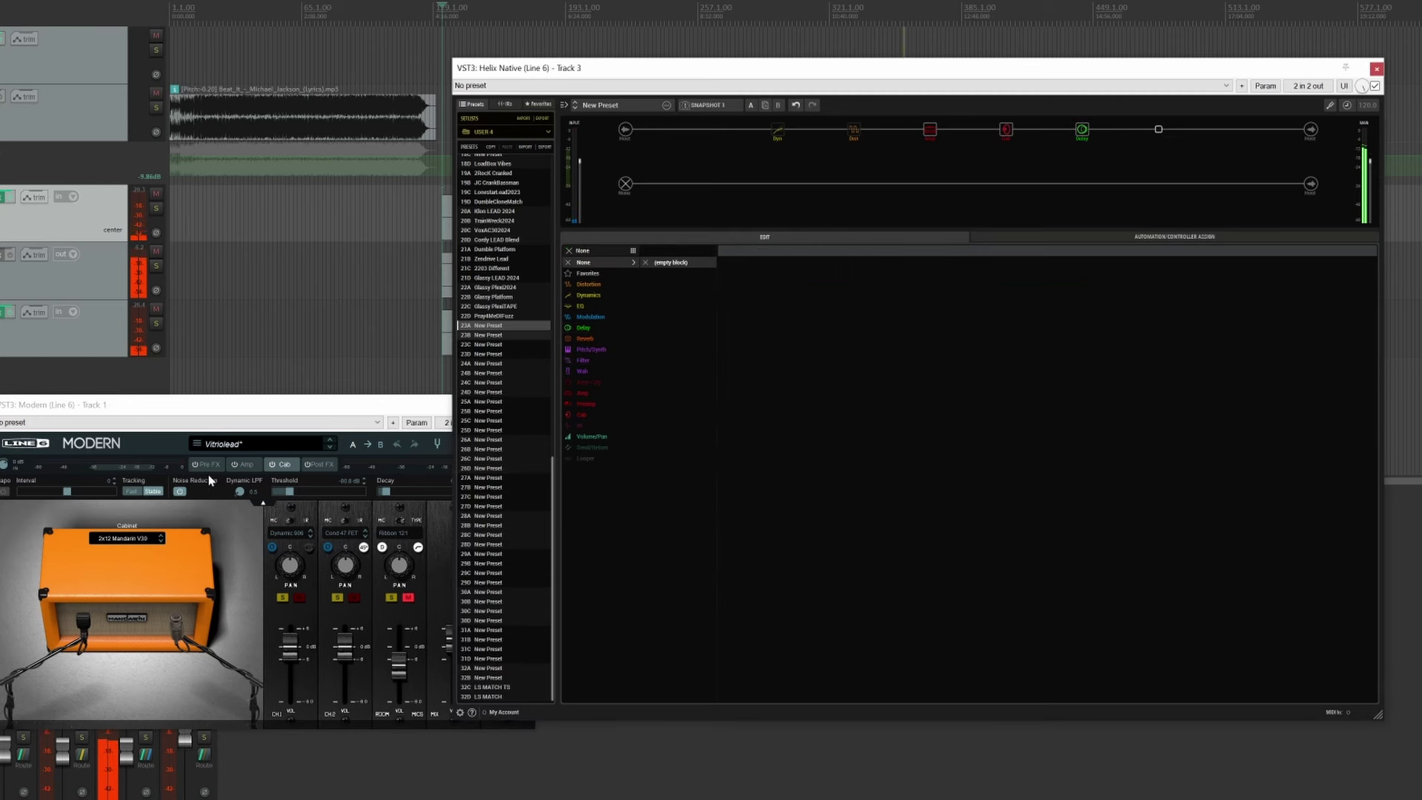
click(585, 338)
click(664, 251)
click(669, 273)
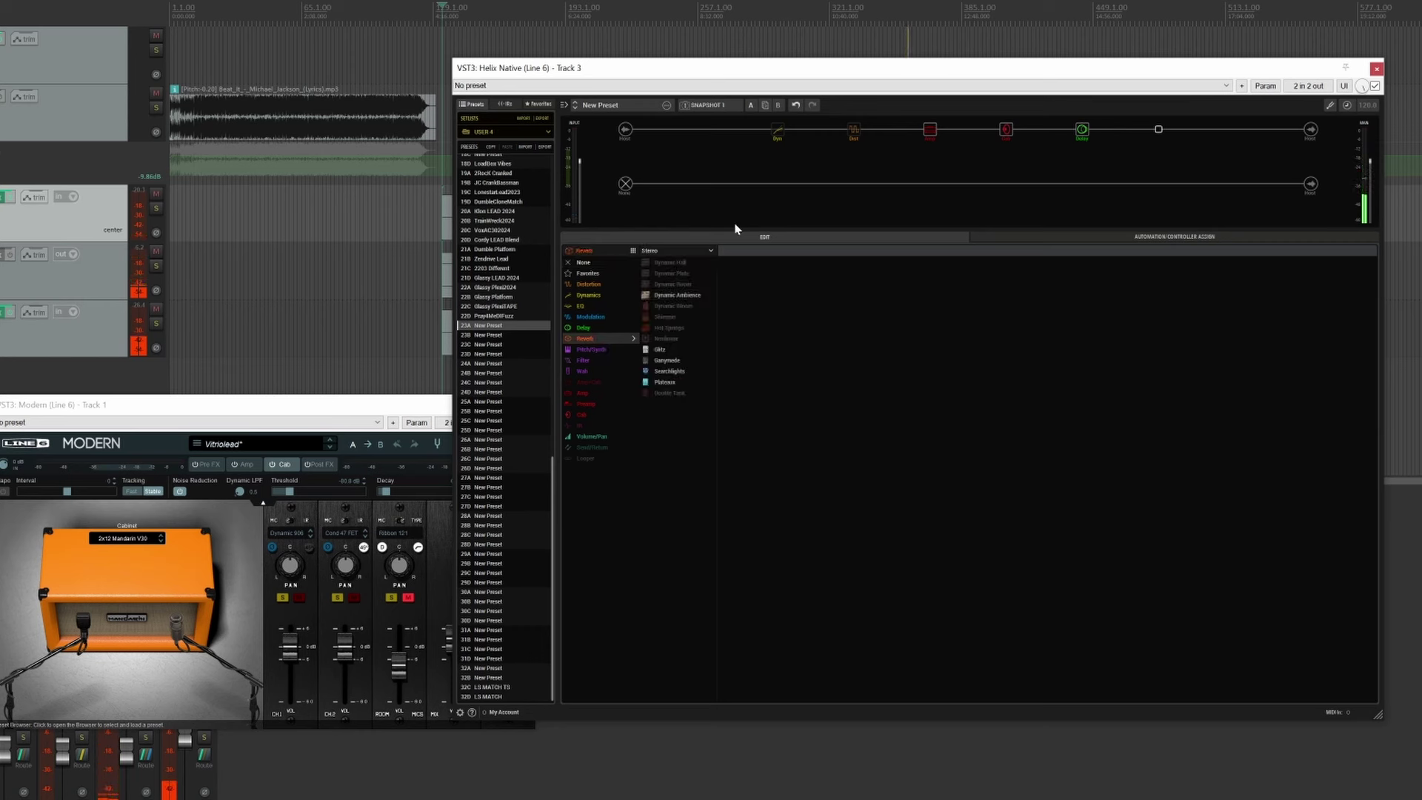
Step: Check the bypassed Rochester Comp and Minotaur blocks and delete the Minotaur from the upper path
click(777, 130)
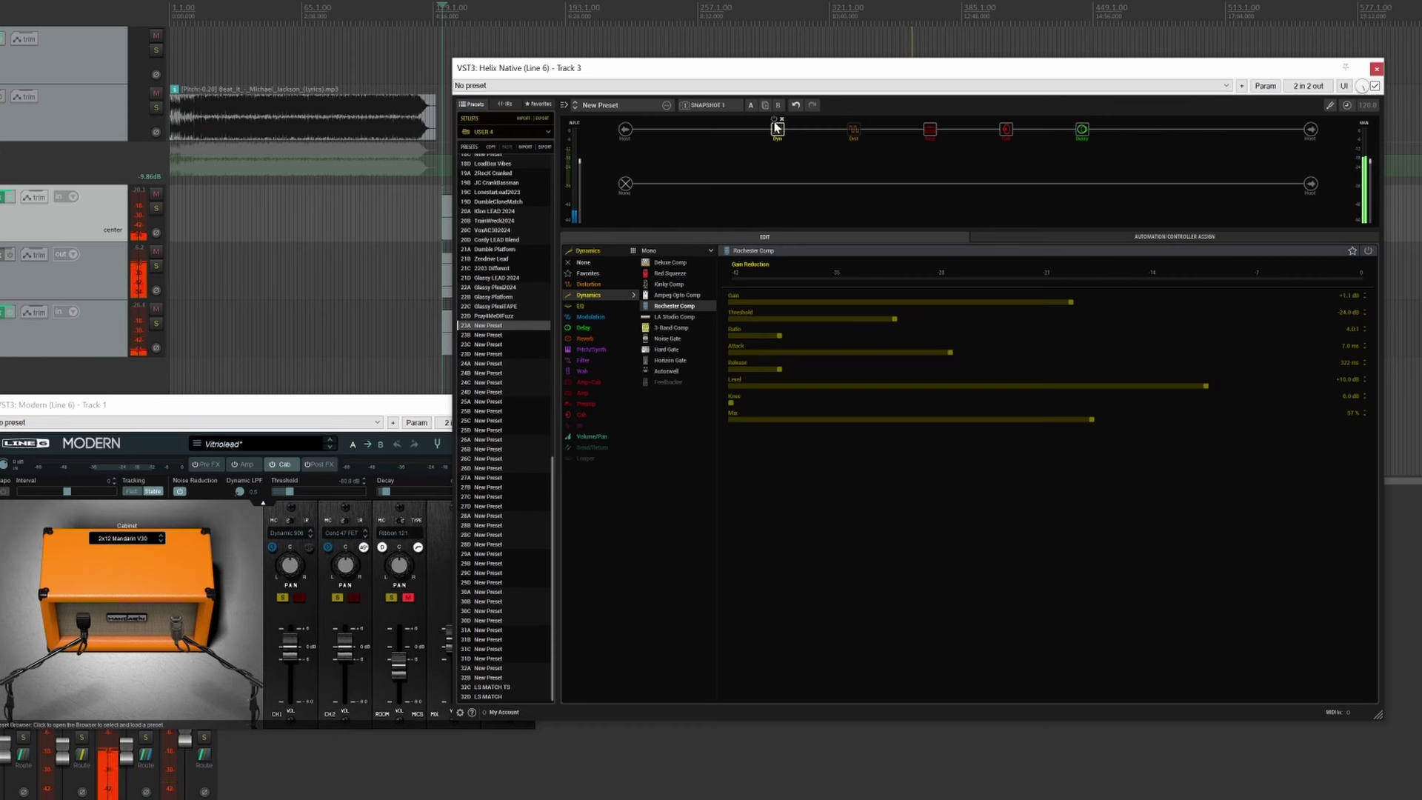
click(855, 130)
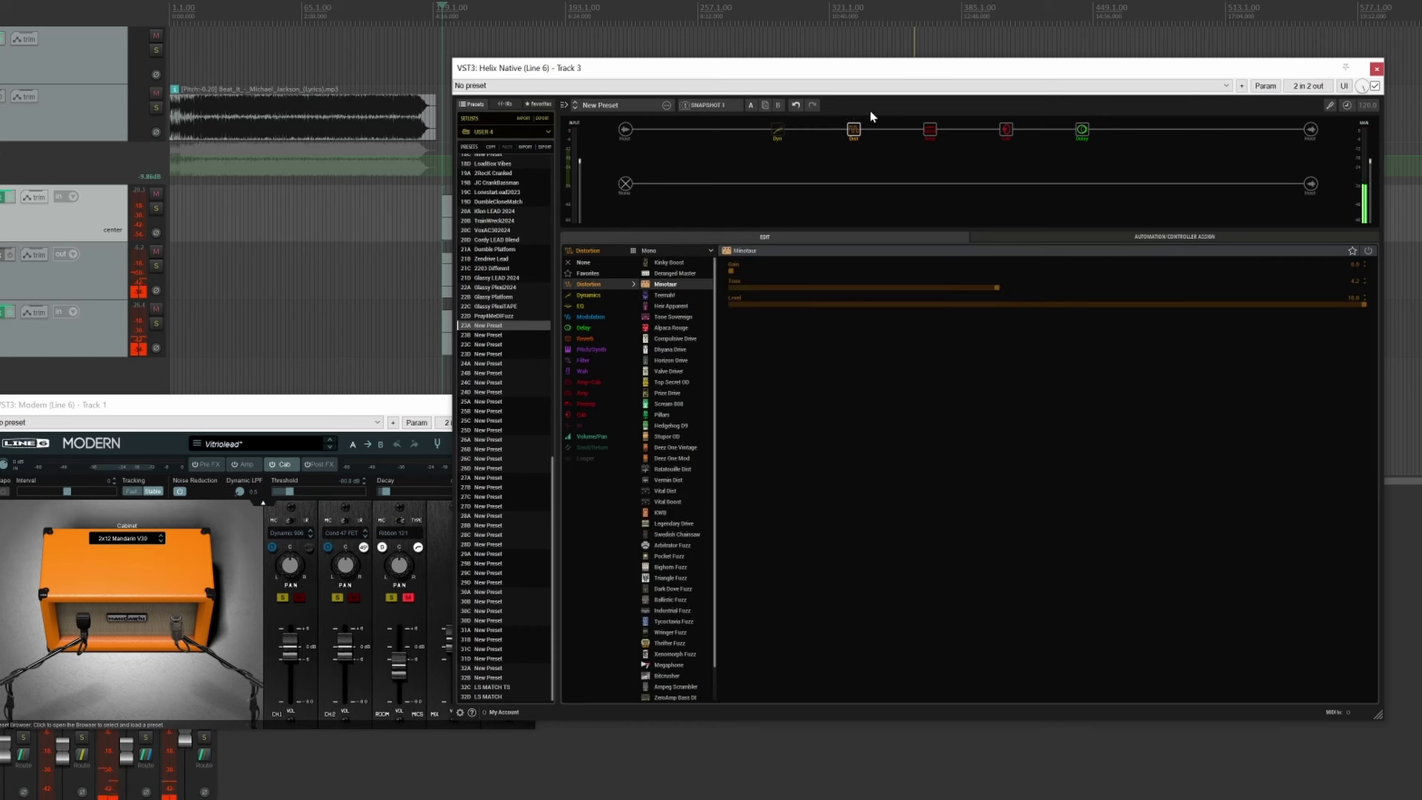
click(858, 121)
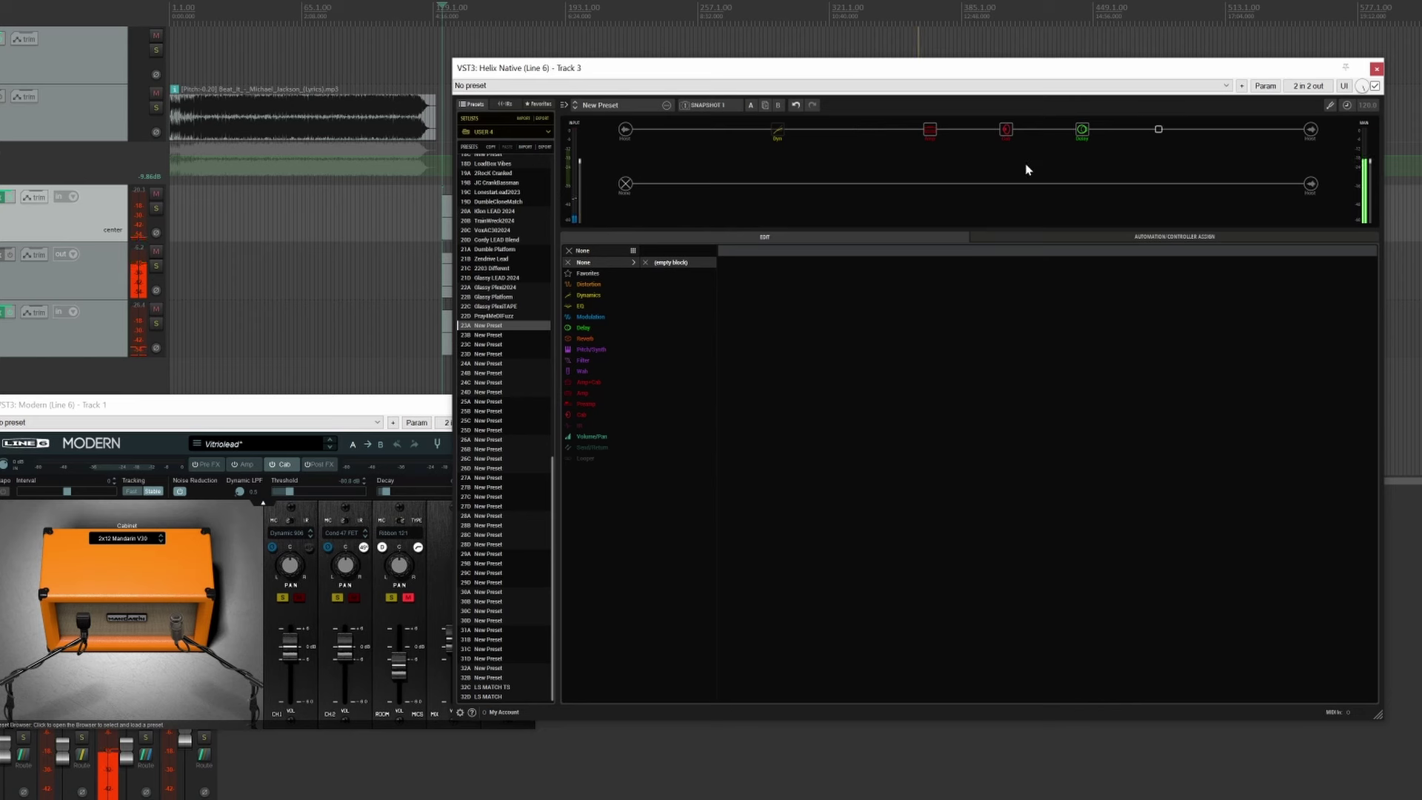
Step: Add a stereo Dynamic Hall reverb block after the Mod/Chorus Echo
click(589, 284)
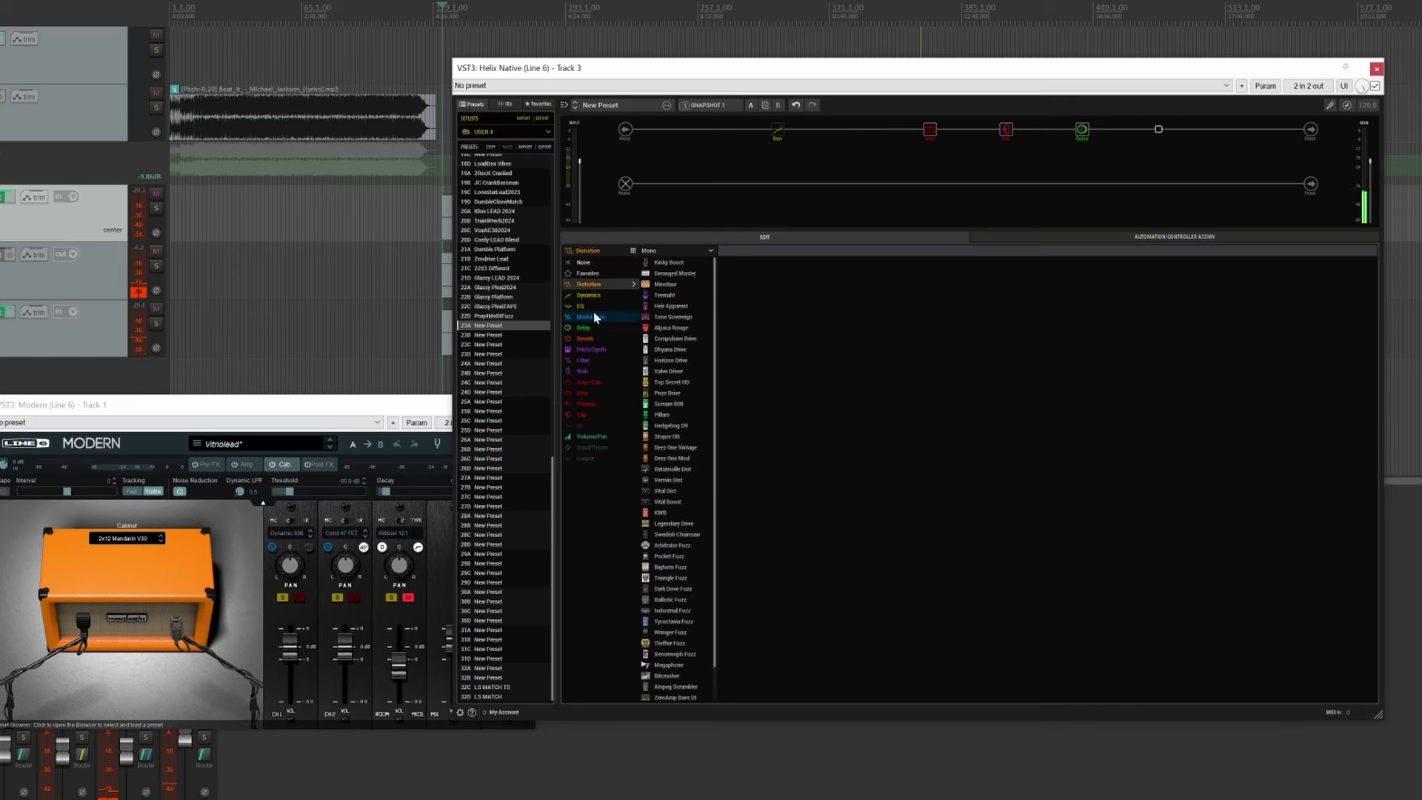
click(589, 338)
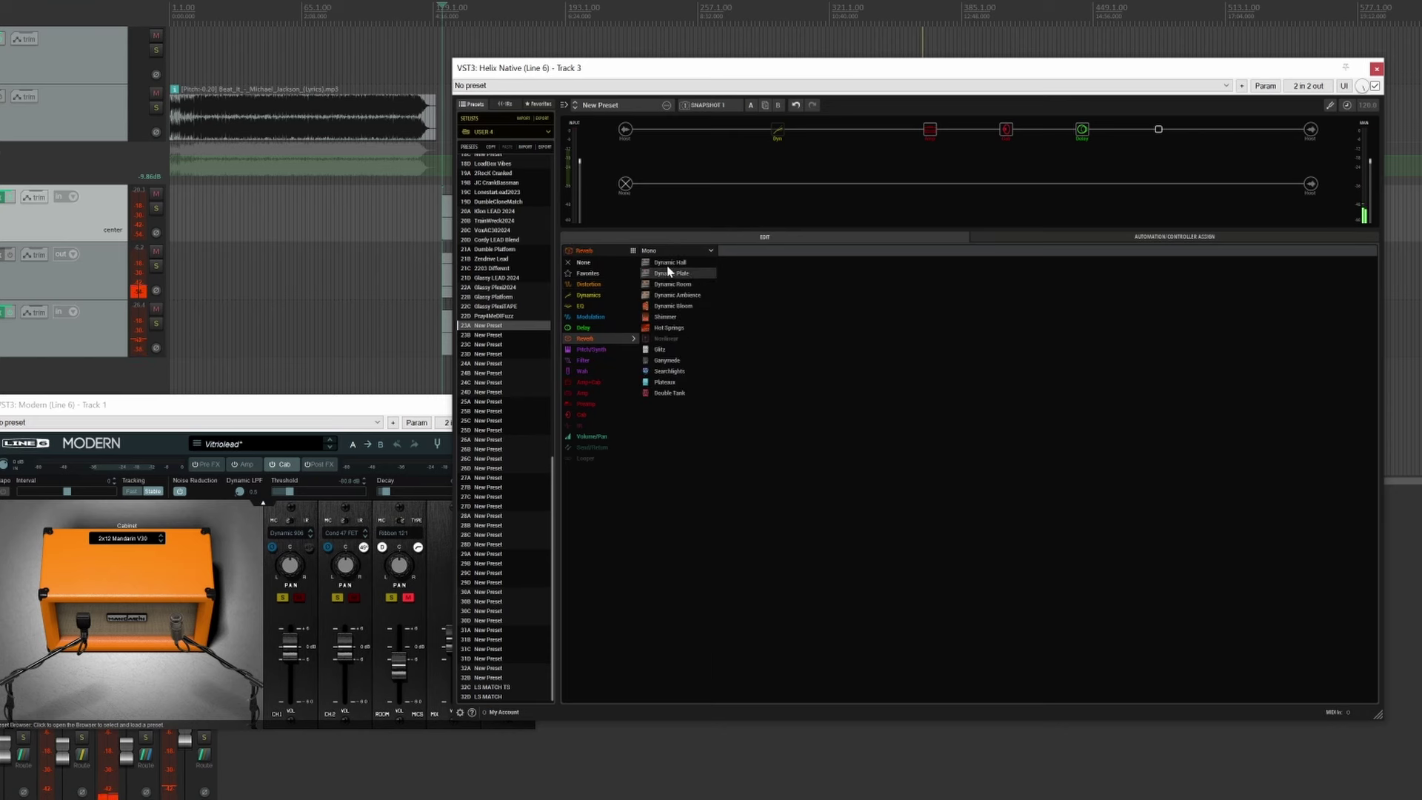
click(662, 252)
click(686, 271)
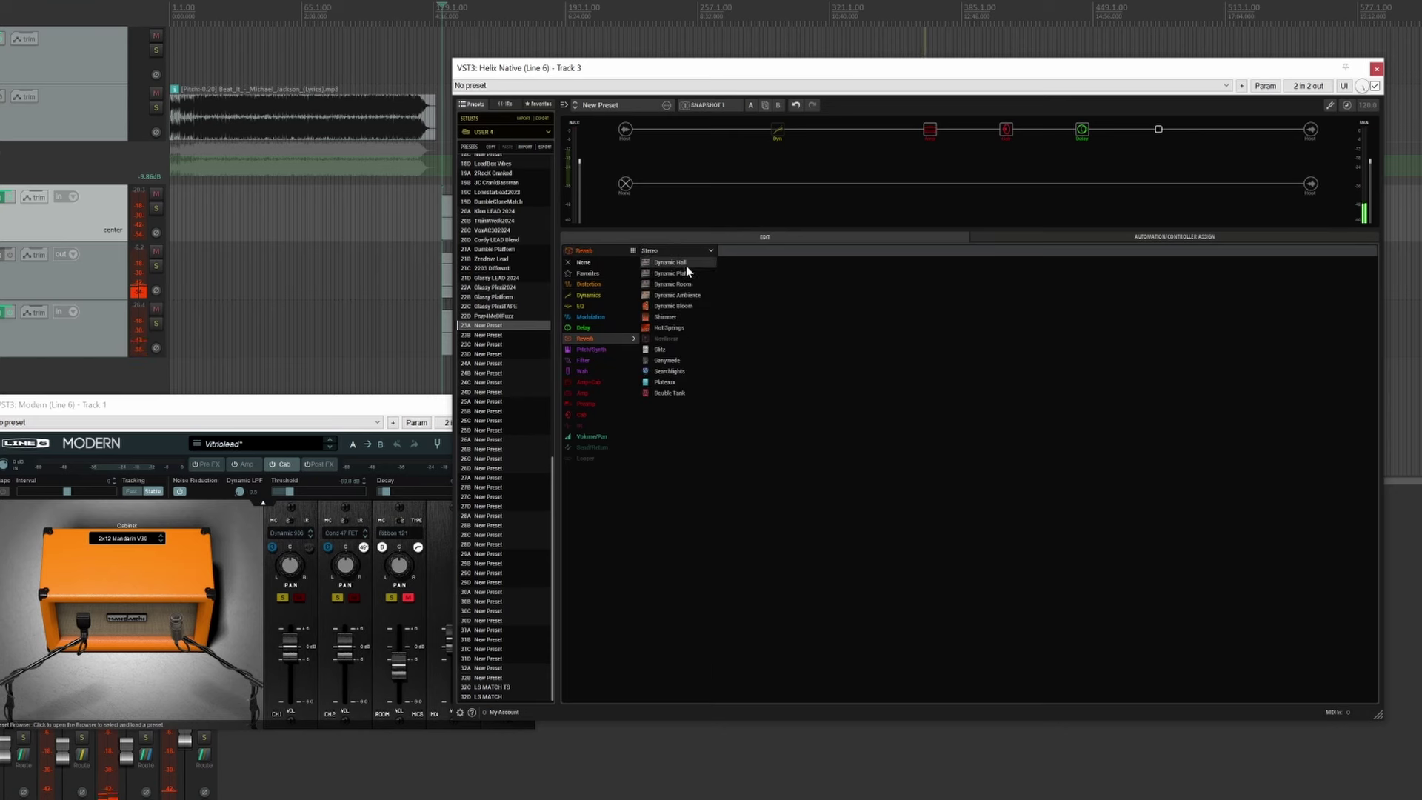
click(684, 263)
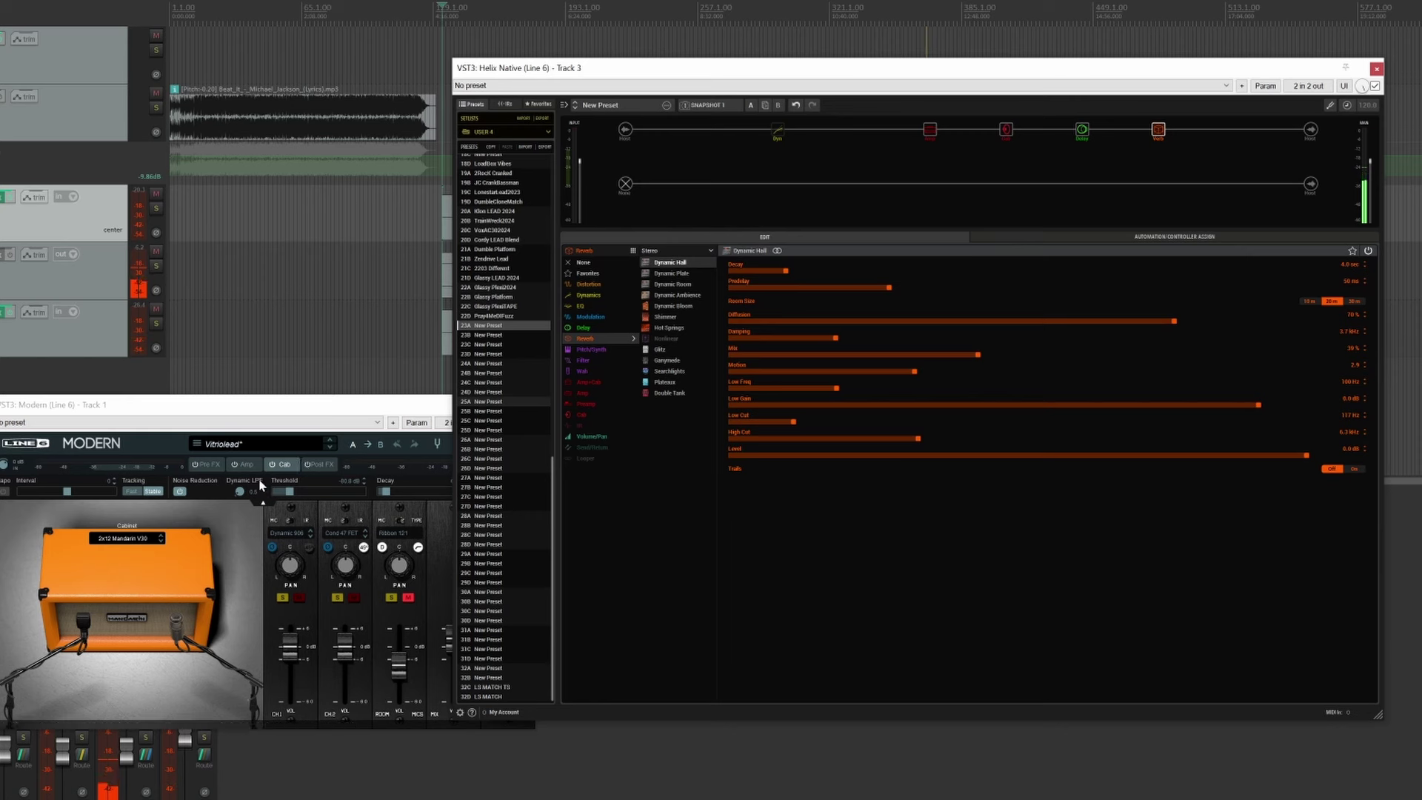
Step: Match Modern's Post FX reverb by setting the Dynamic Hall's Decay to about 2.5 s and Diffusion to 89 %
click(318, 465)
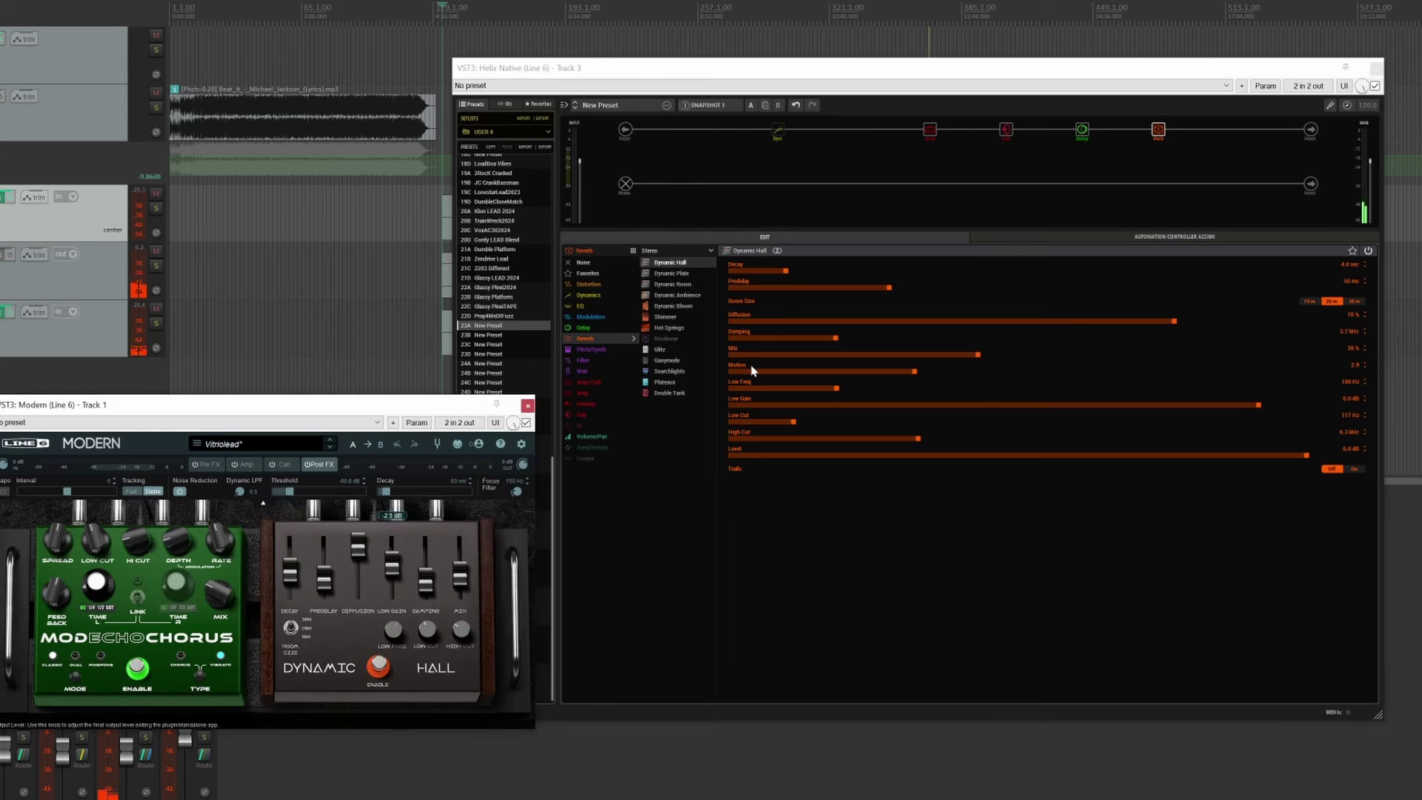
click(778, 275)
drag(777, 275, 765, 276)
mouse_move(325, 591)
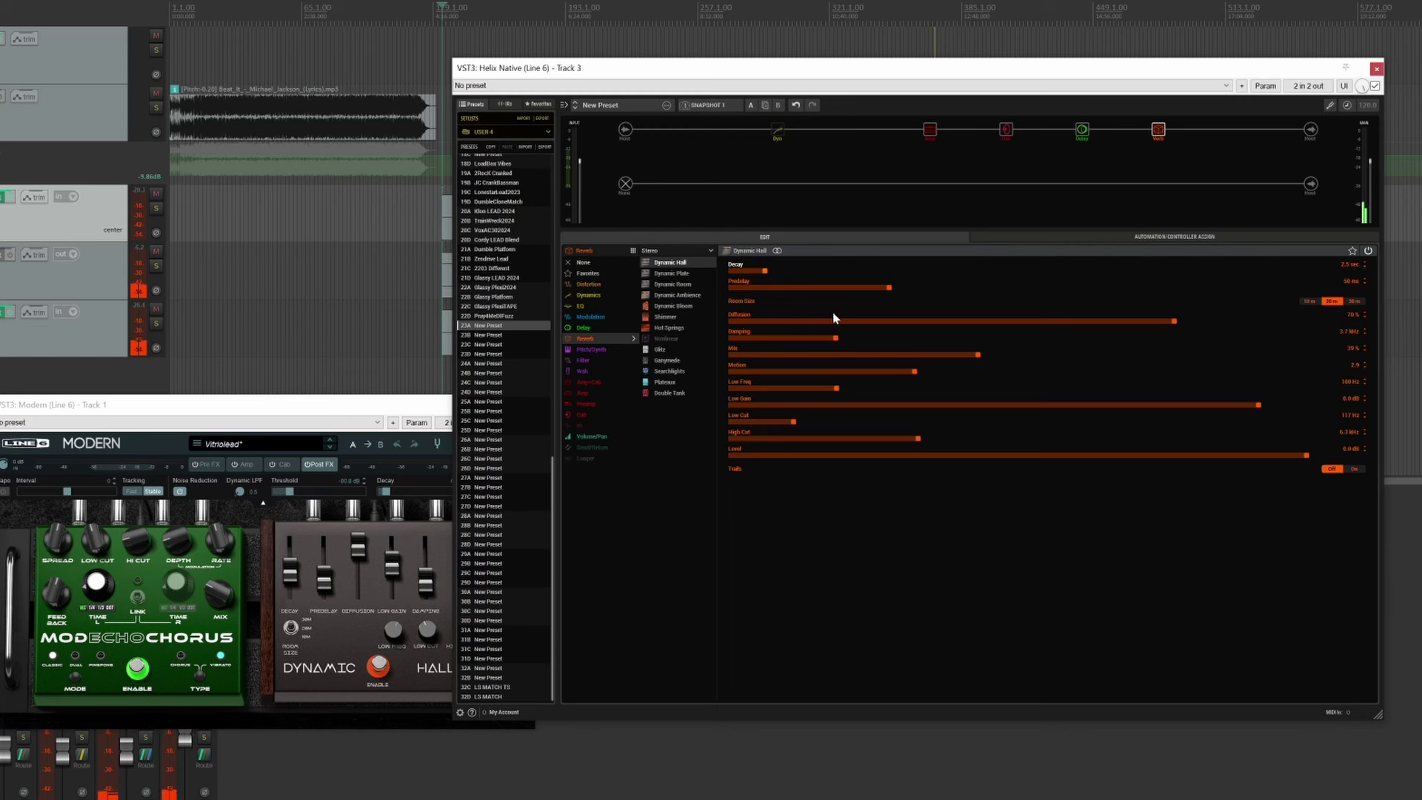
mouse_move(382, 565)
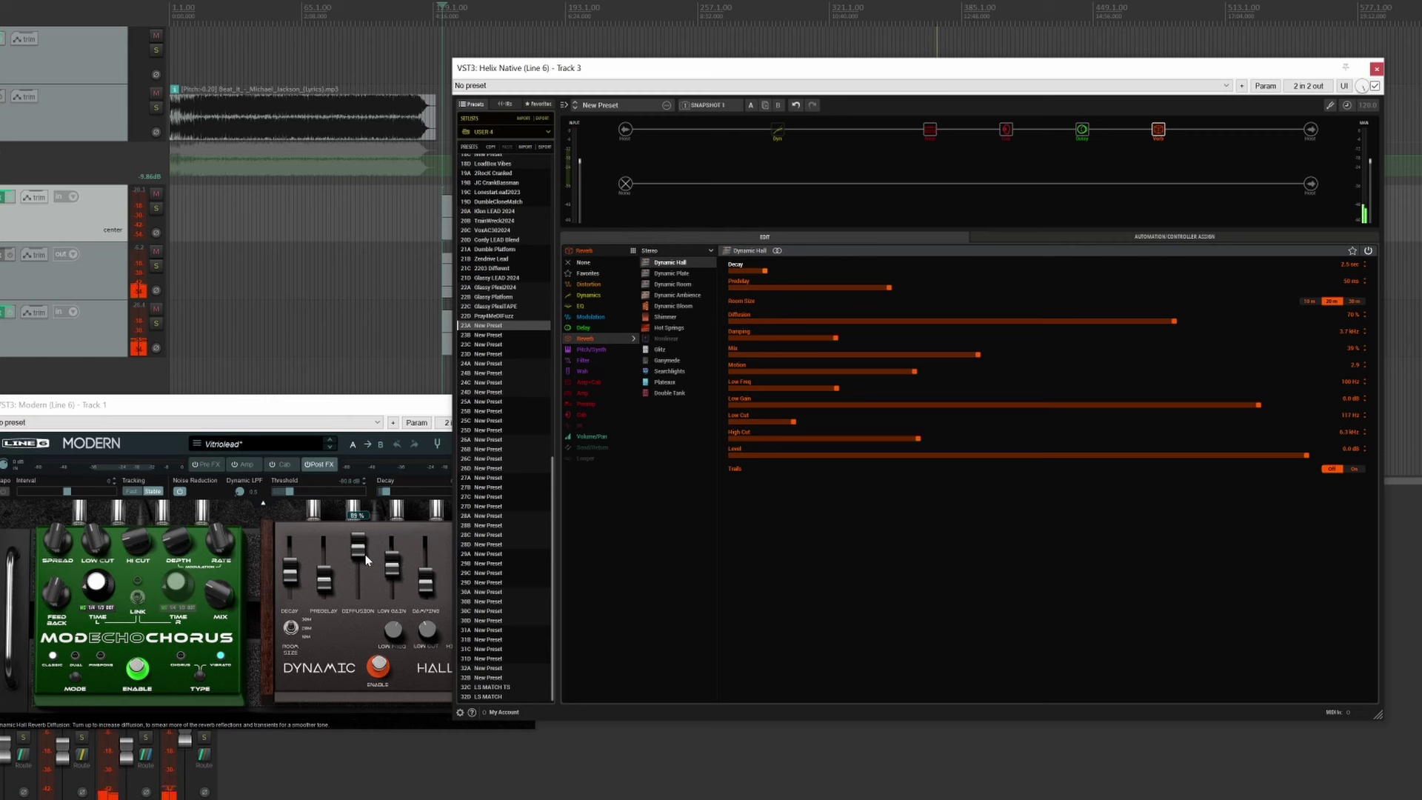
drag(1176, 323, 1283, 337)
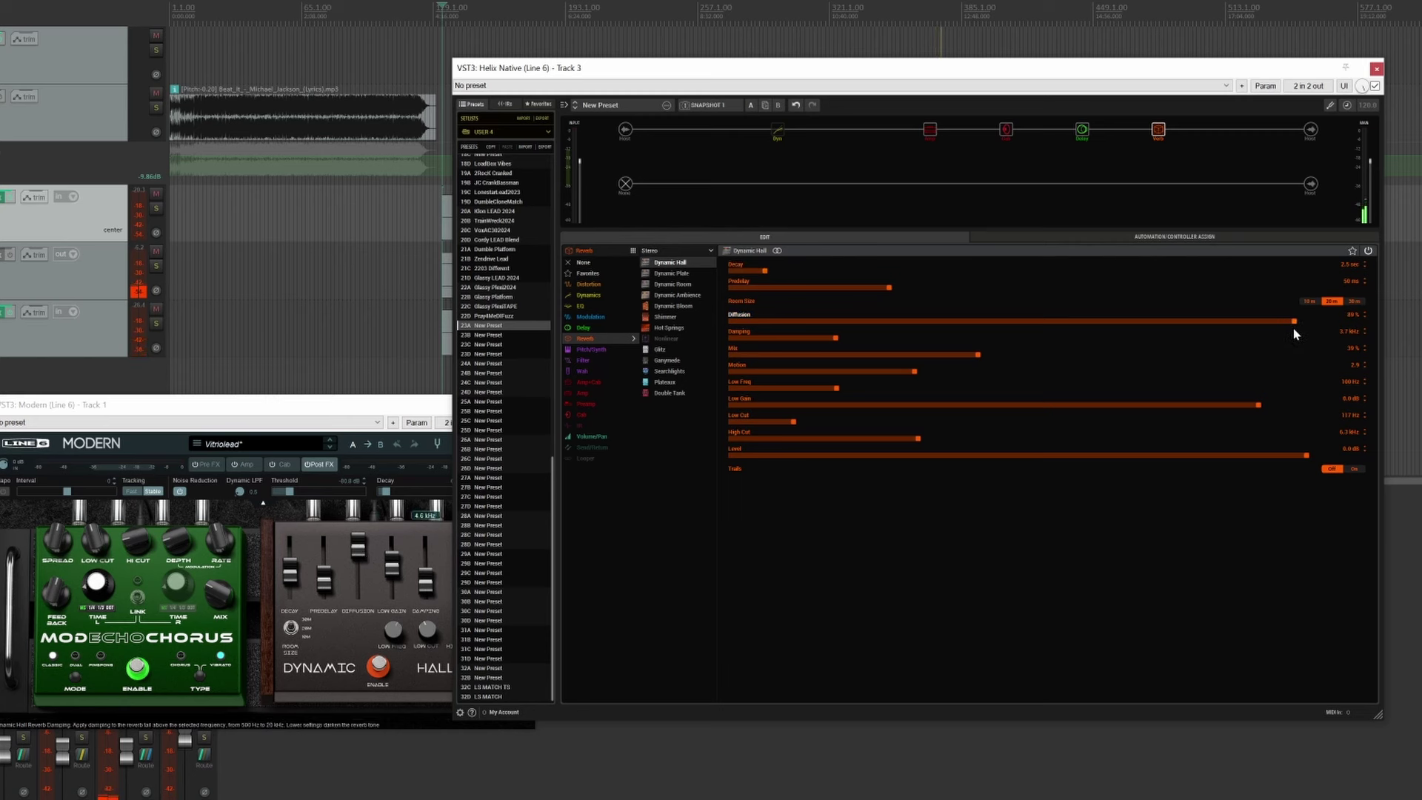
Step: Set the Dynamic Hall's Low Freq to 313 Hz, Low Cut to about 412 Hz and Low Gain to -2.5 dB
mouse_move(386, 582)
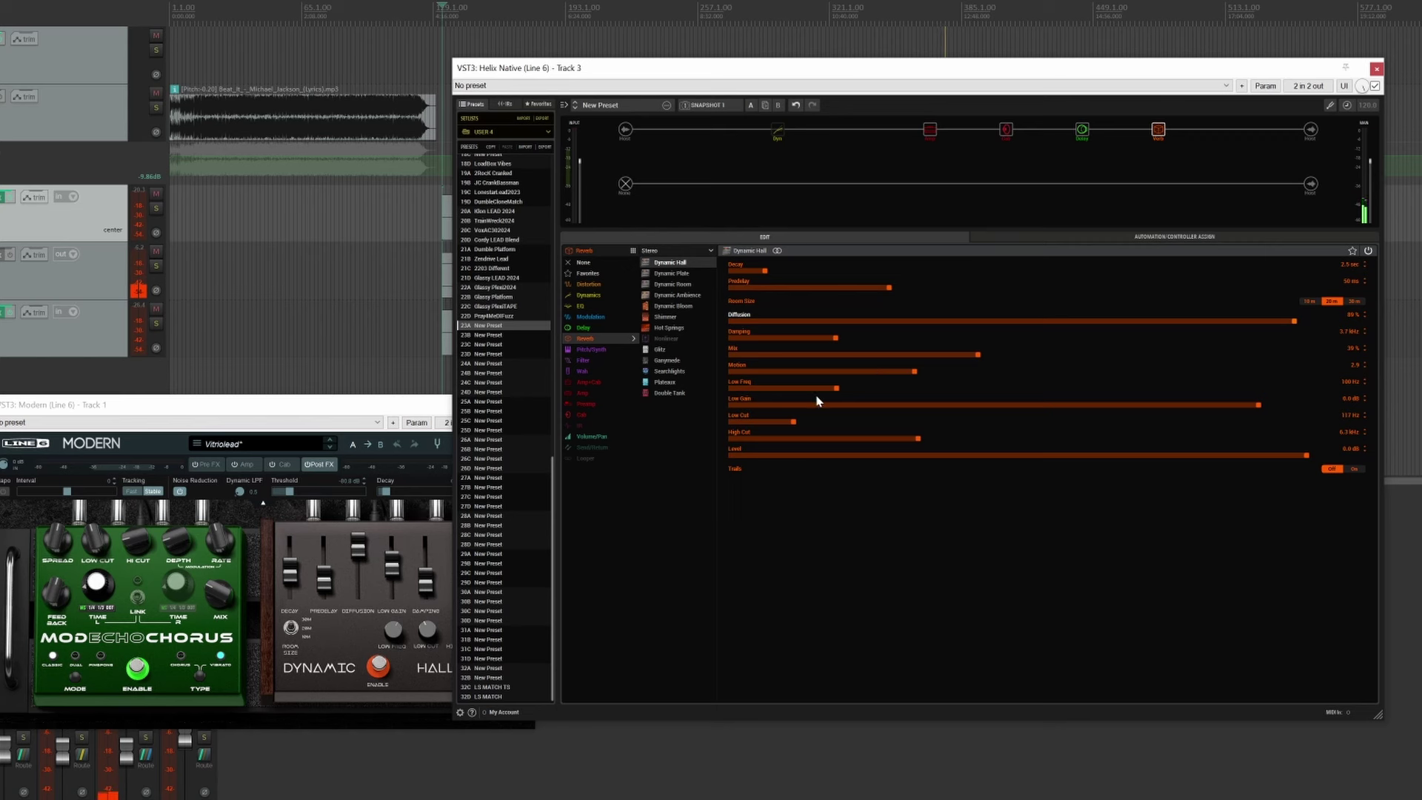
mouse_move(400, 632)
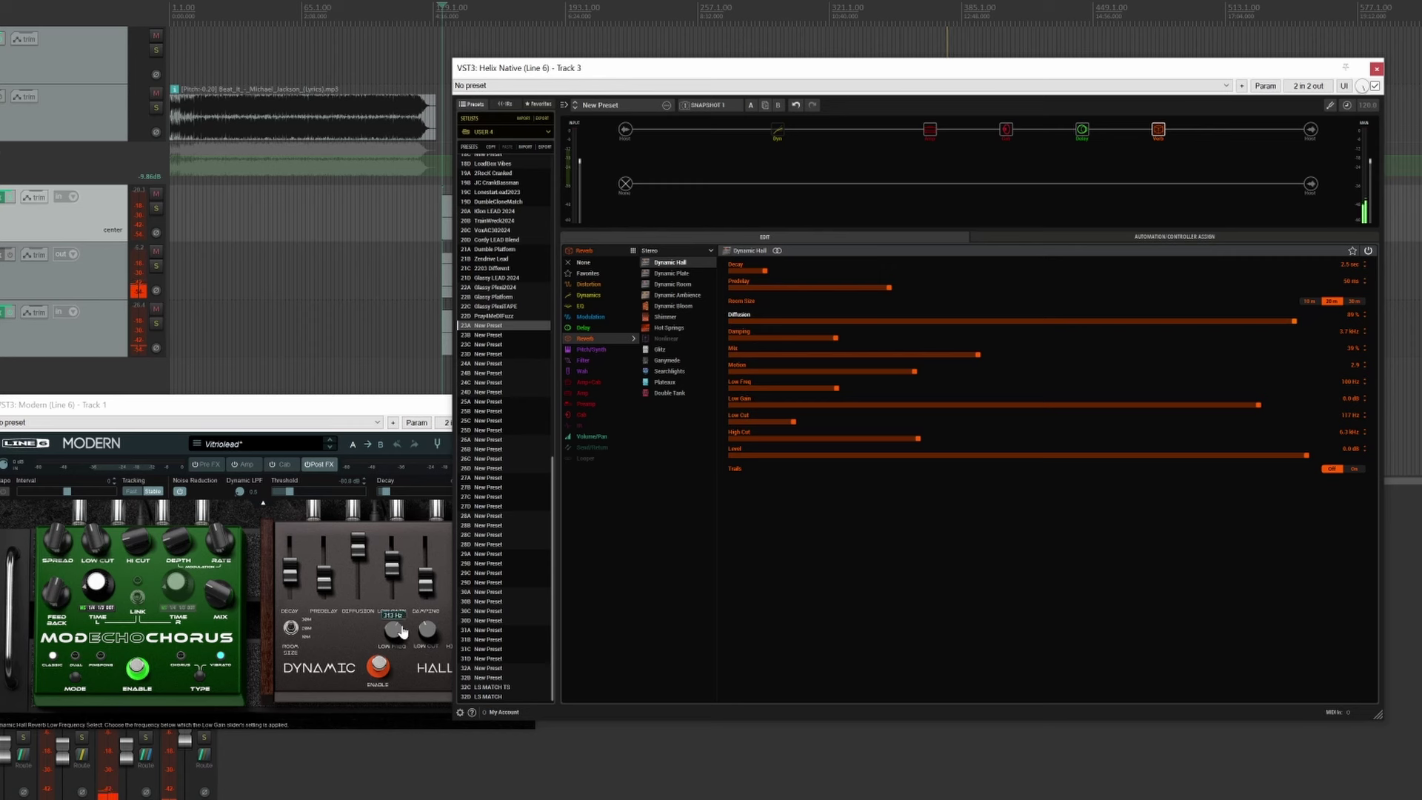
drag(838, 390, 1121, 393)
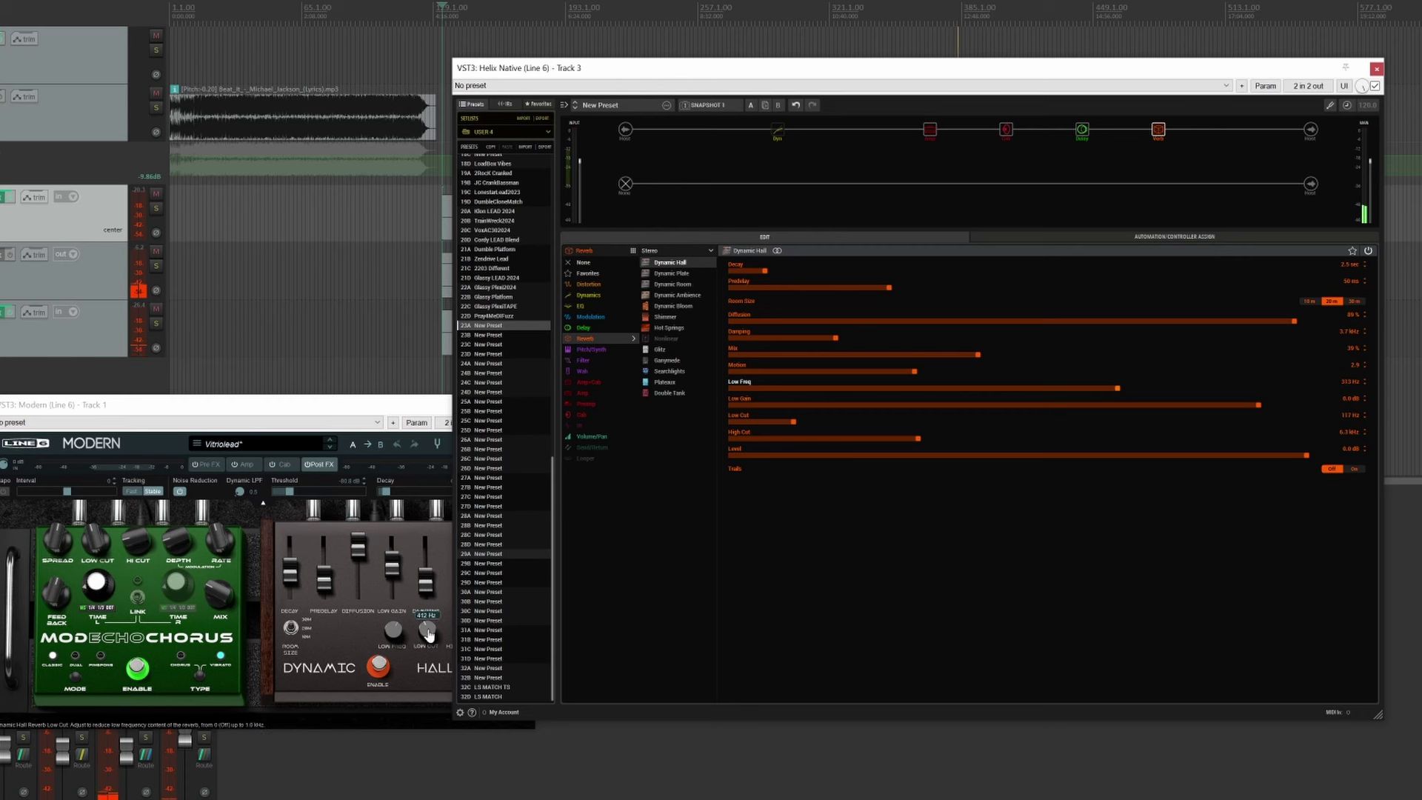
drag(793, 422, 987, 425)
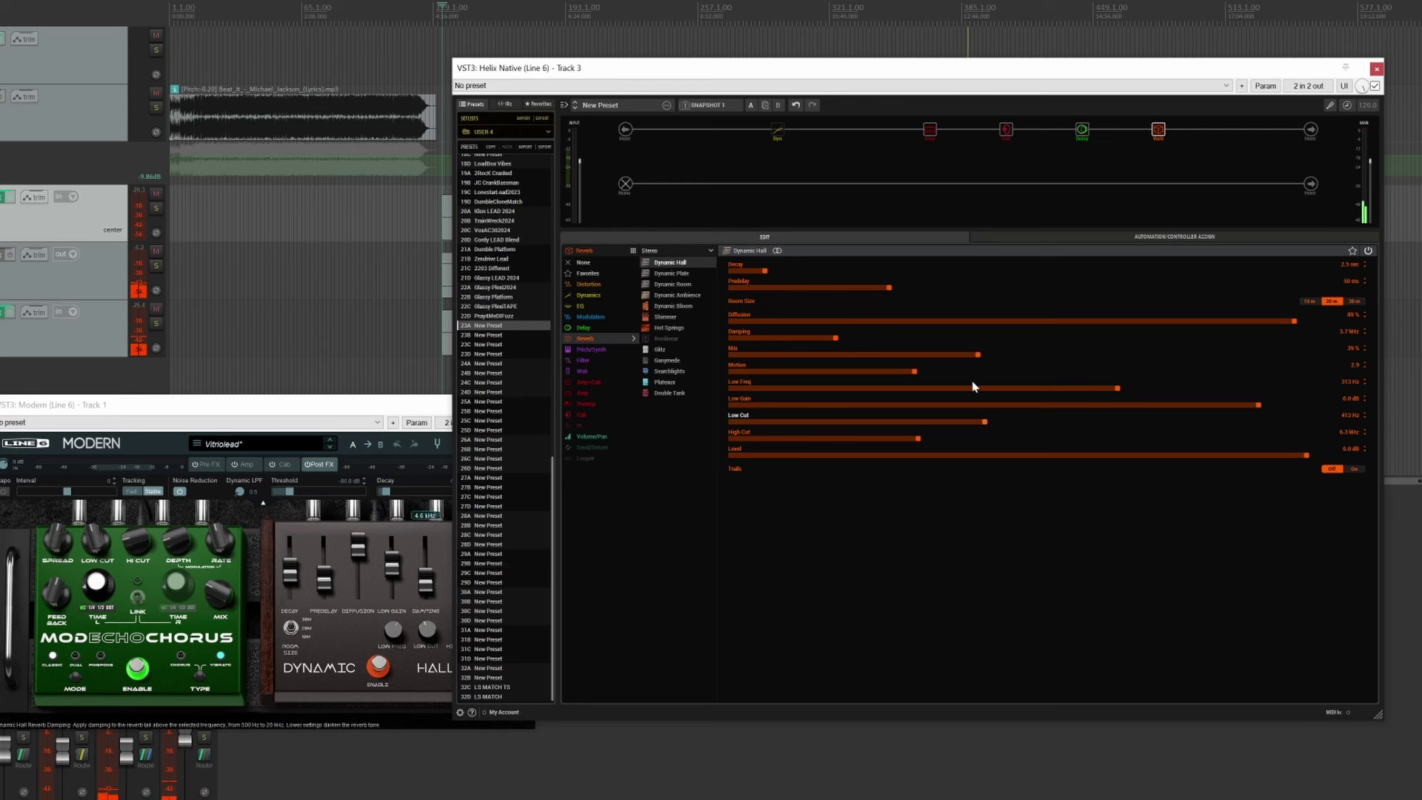
drag(1257, 404, 1170, 412)
Step: Set the Dynamic Hall's Damping to about 4.6 kHz, Mix to 33 % and High Cut to 6.4 kHz
mouse_move(434, 568)
drag(416, 409, 399, 393)
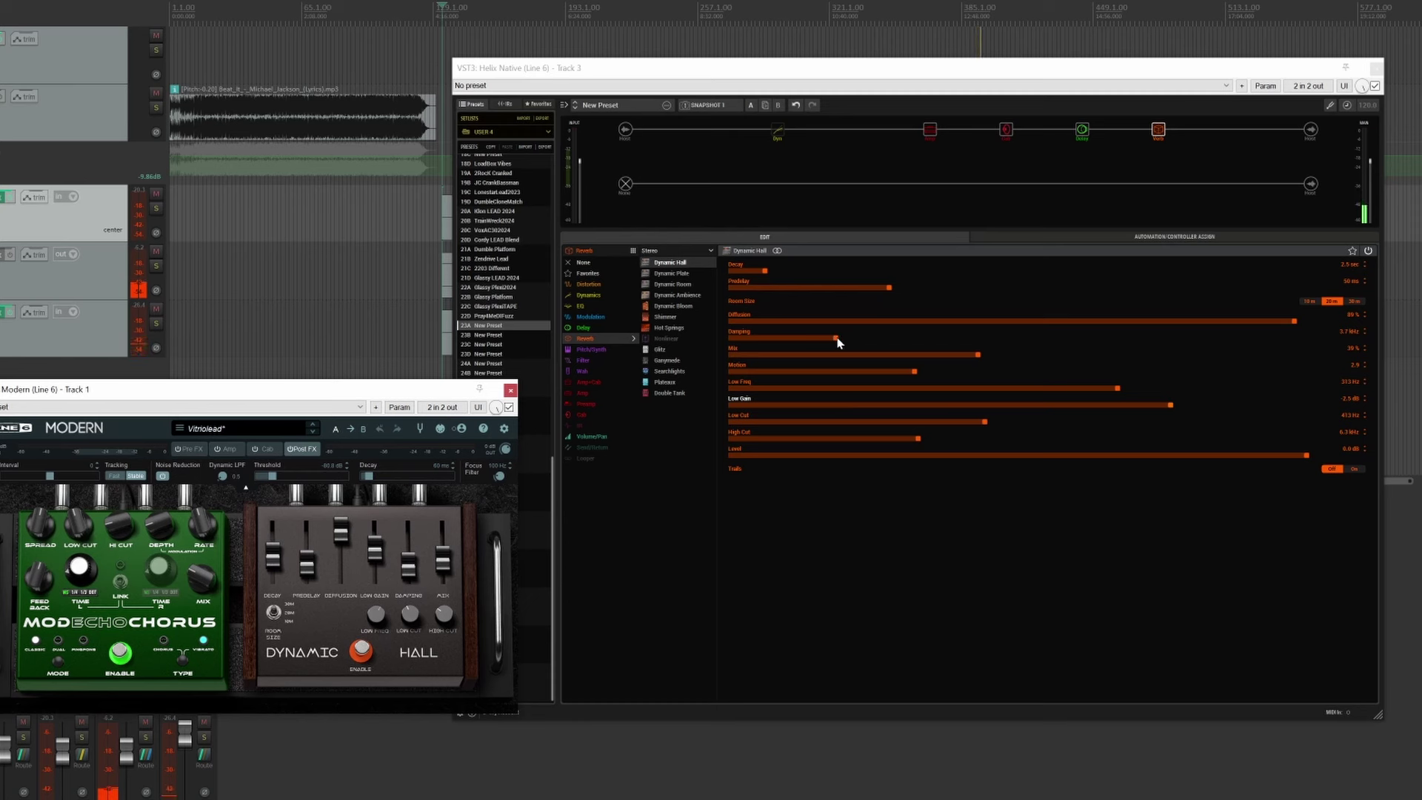
drag(838, 341, 864, 346)
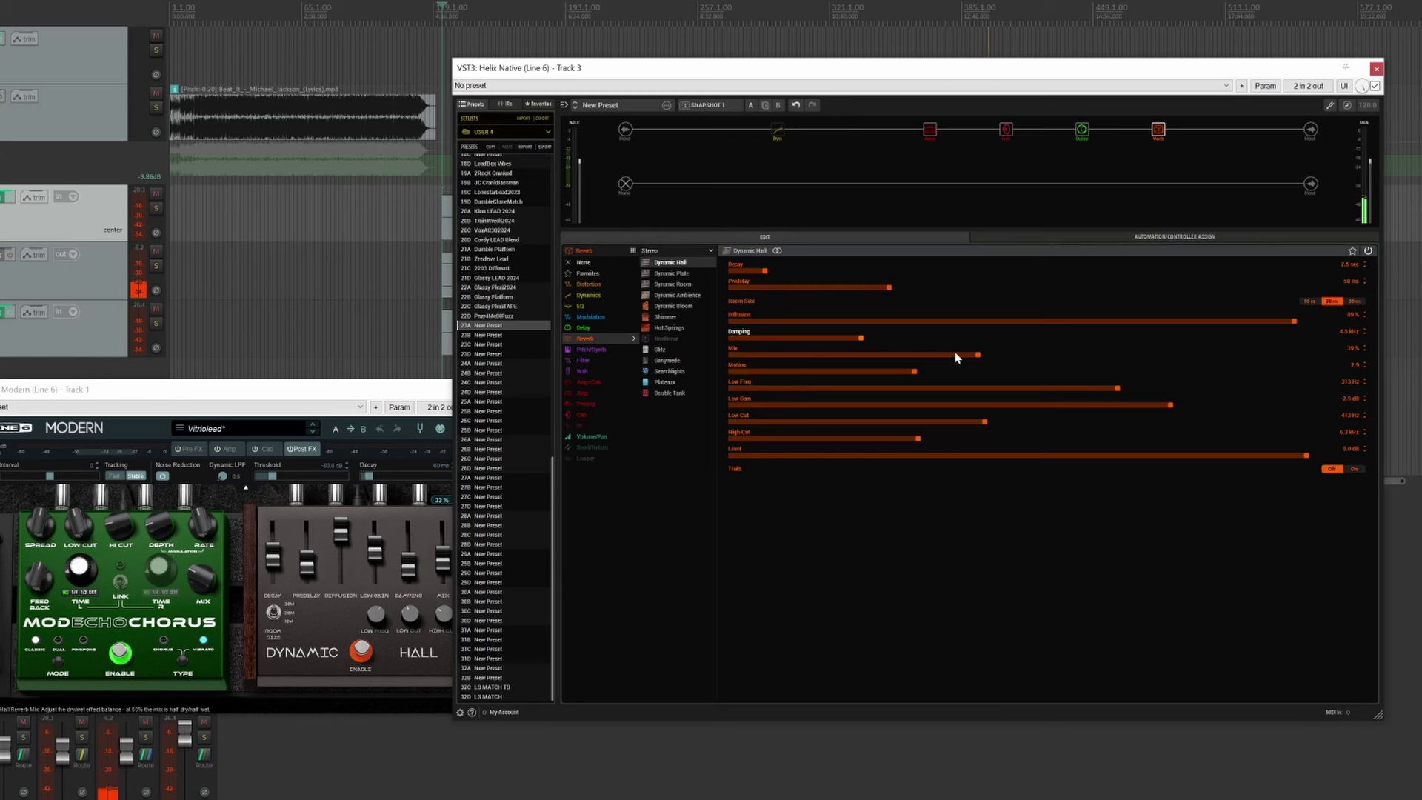
drag(973, 360, 928, 358)
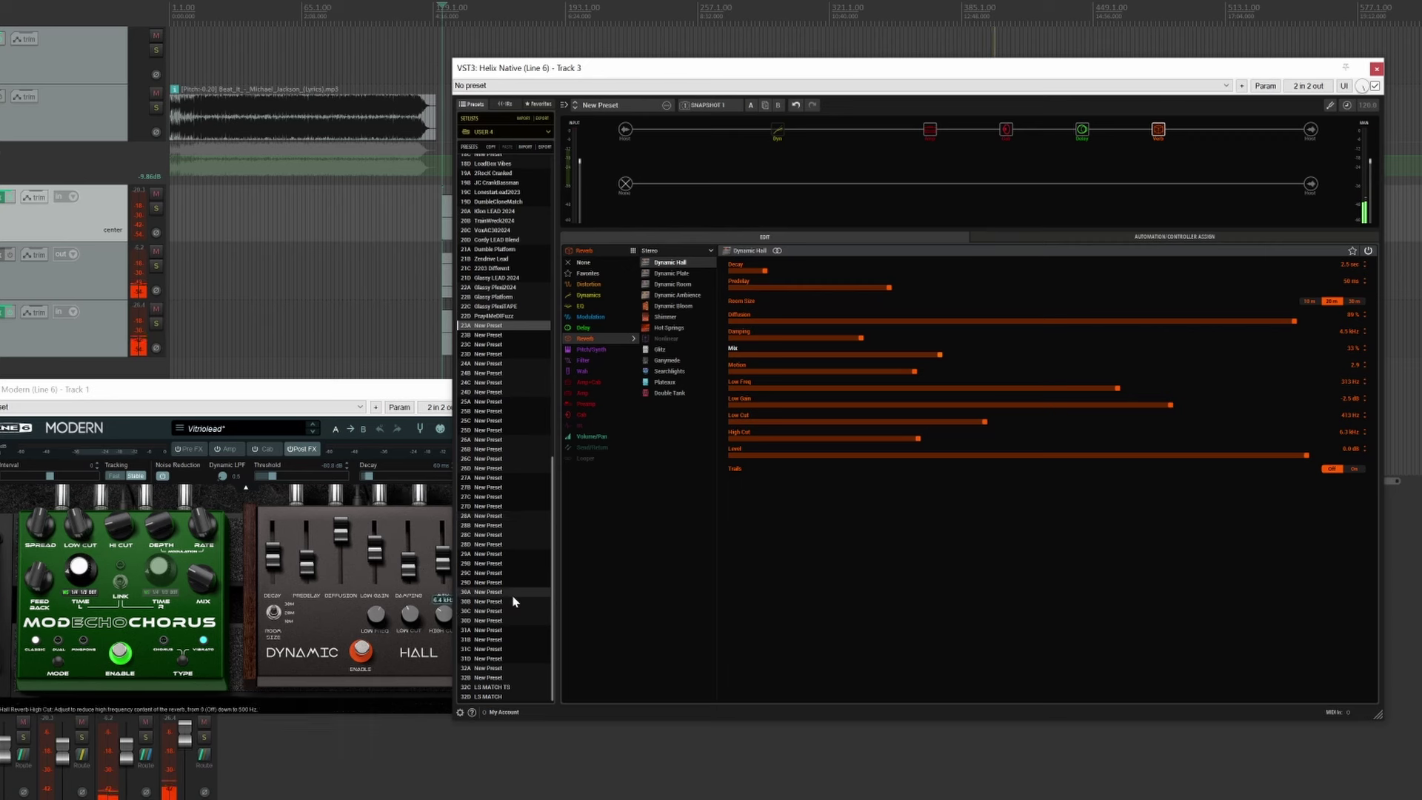
click(918, 440)
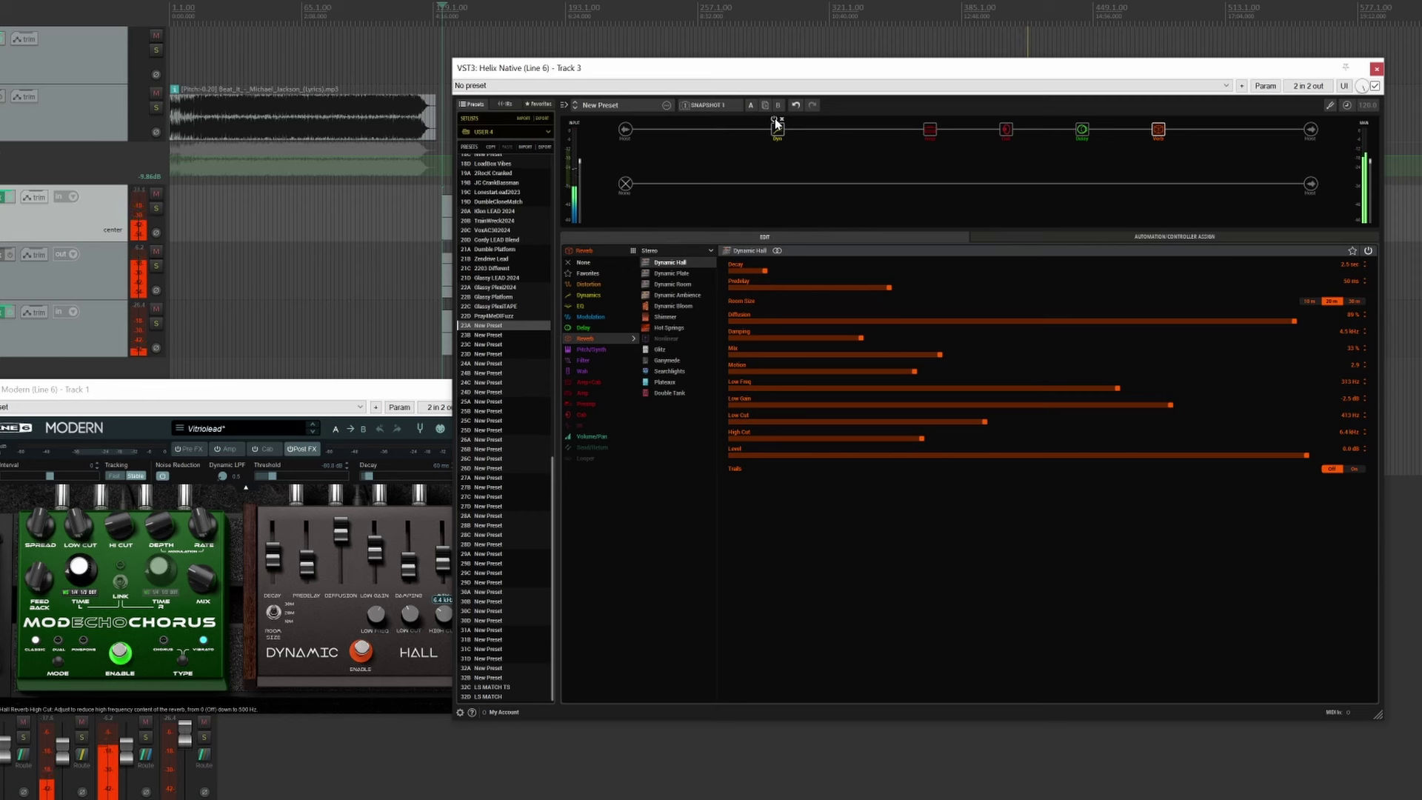
Step: Try to rename the current snapshot
click(711, 105)
click(705, 134)
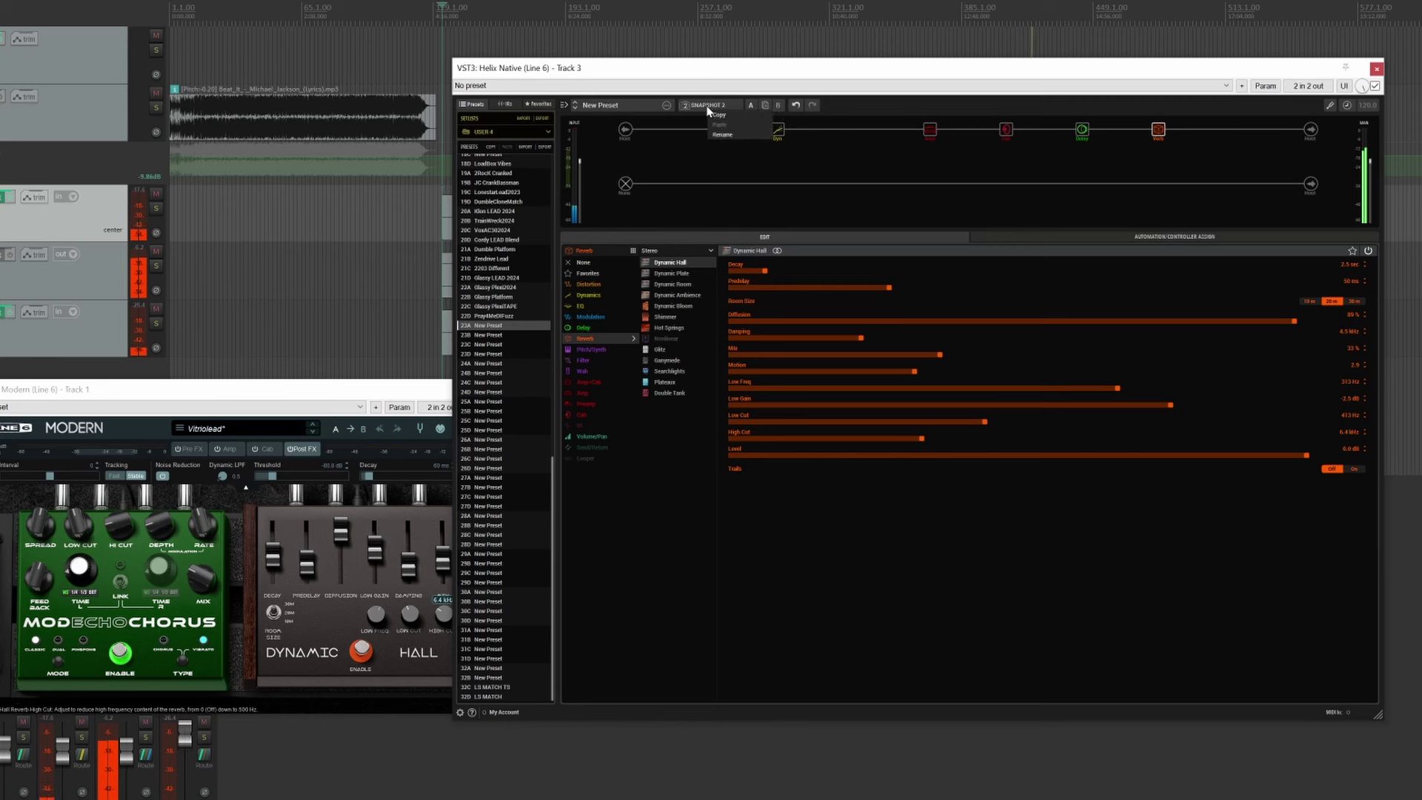
click(711, 115)
click(721, 134)
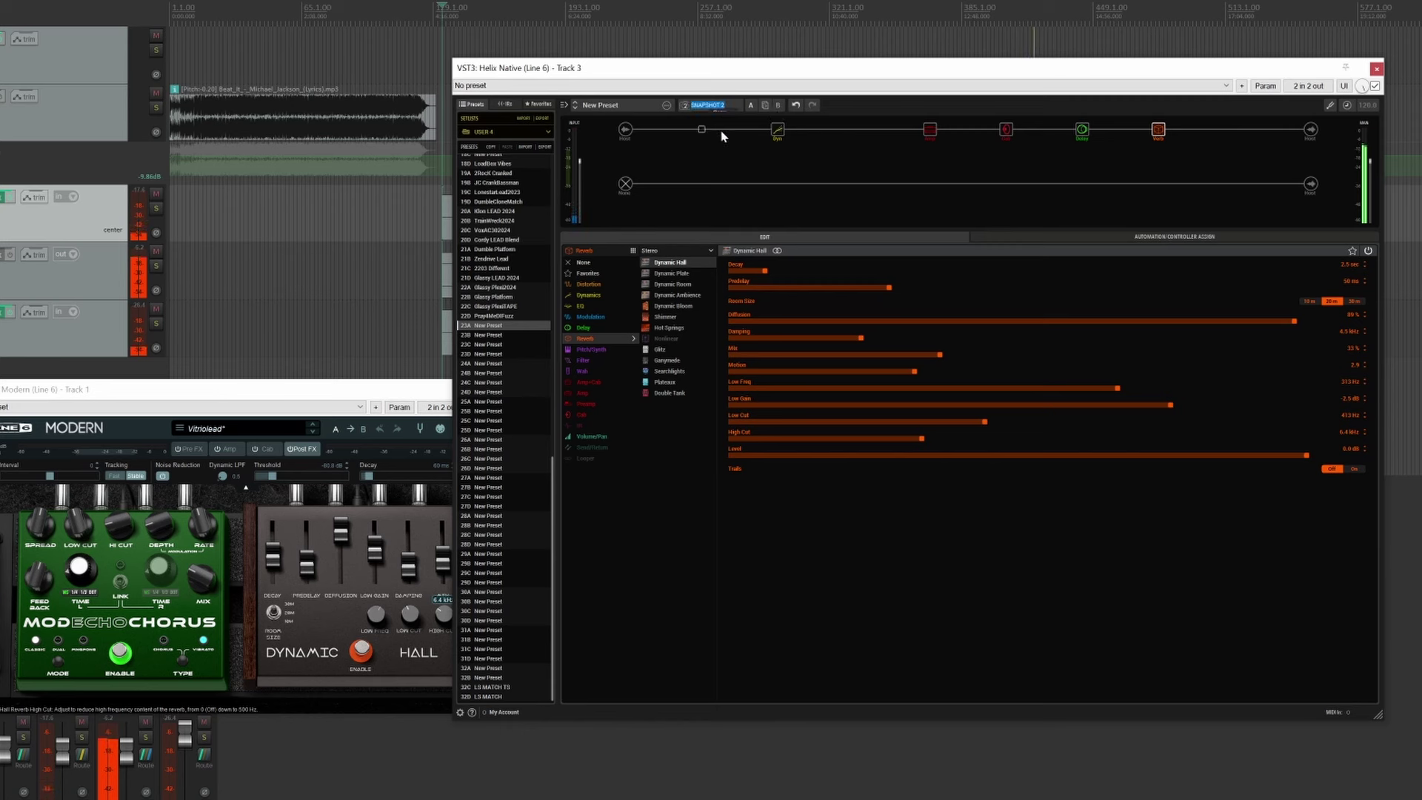
text(Lu)
click(709, 105)
click(710, 129)
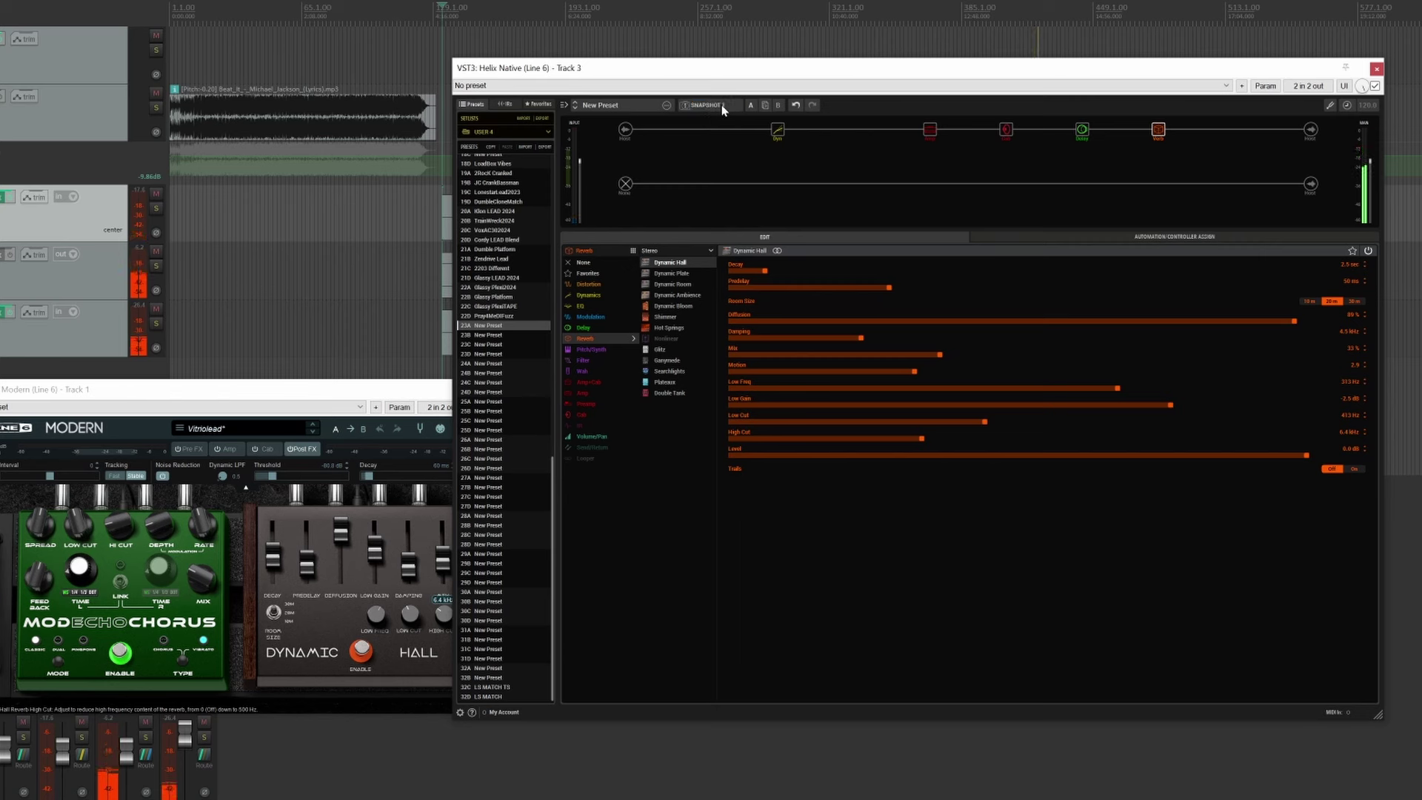
Step: Bypass the Mod/Chorus Echo block and name the preset ChewyInvectiveLD
click(1080, 128)
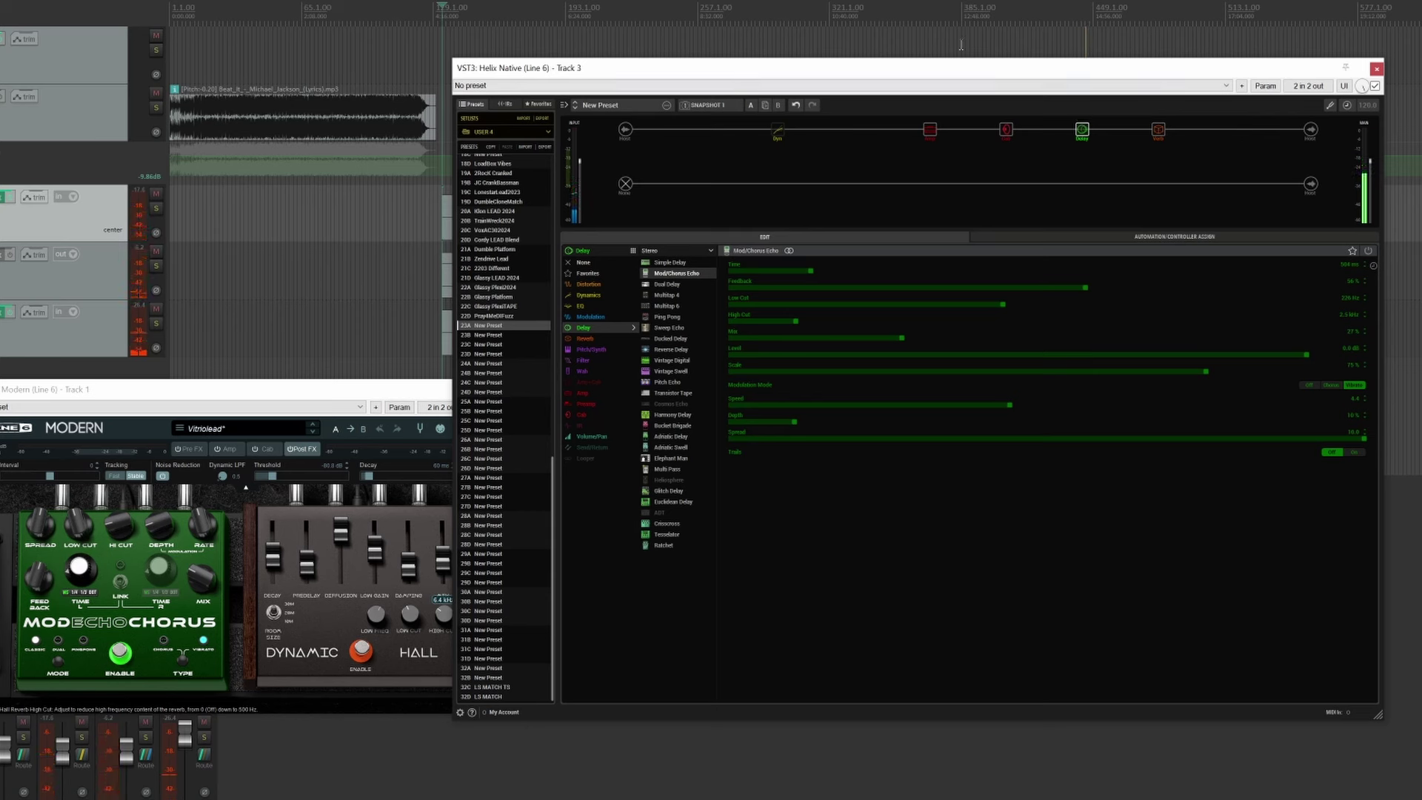
double_click(600, 105)
text(ChewyInvectiveLD)
key(shift+Left)
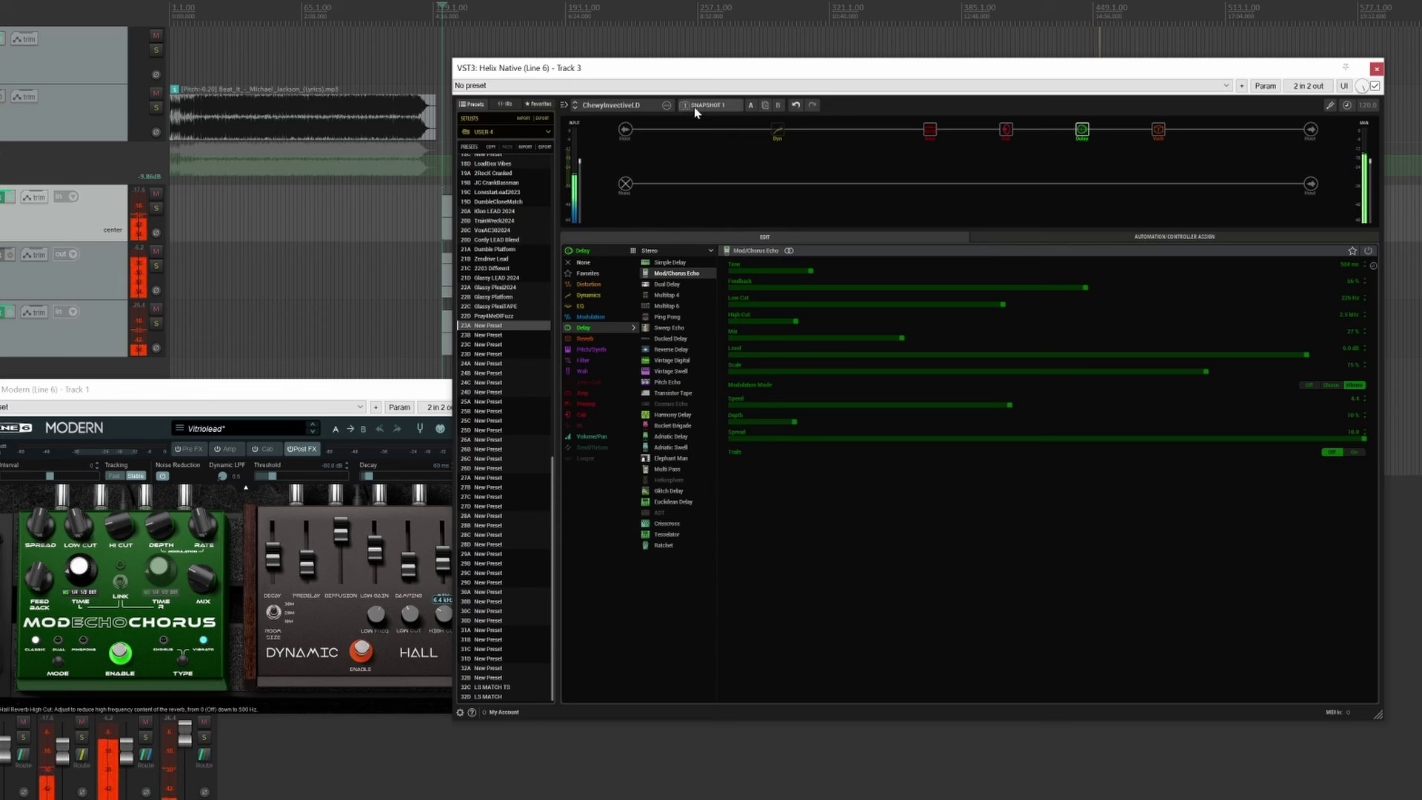
Step: Try a stereo Trinity Chorus block between the Mod/Chorus Echo and the Dynamic Hall, and delete it again
click(854, 130)
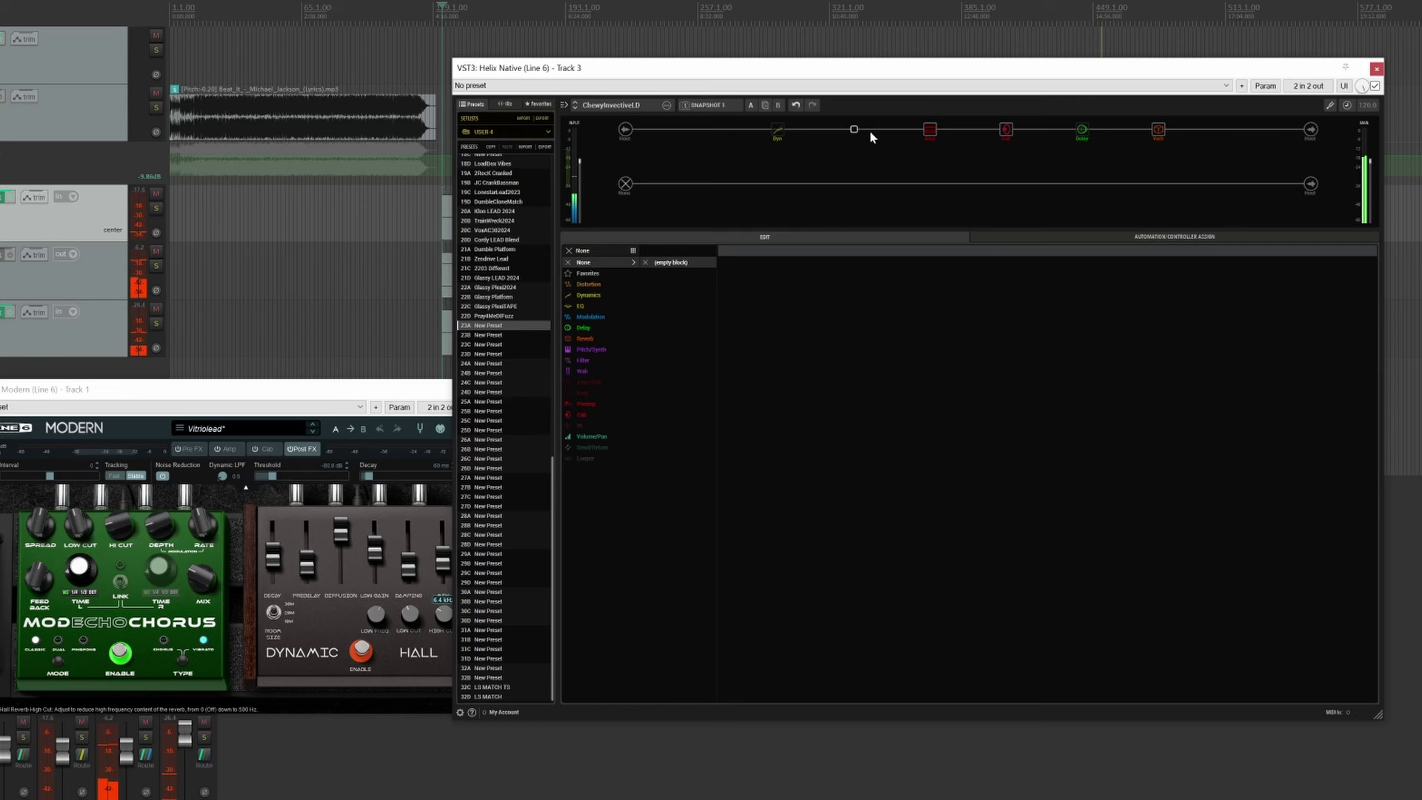
click(592, 317)
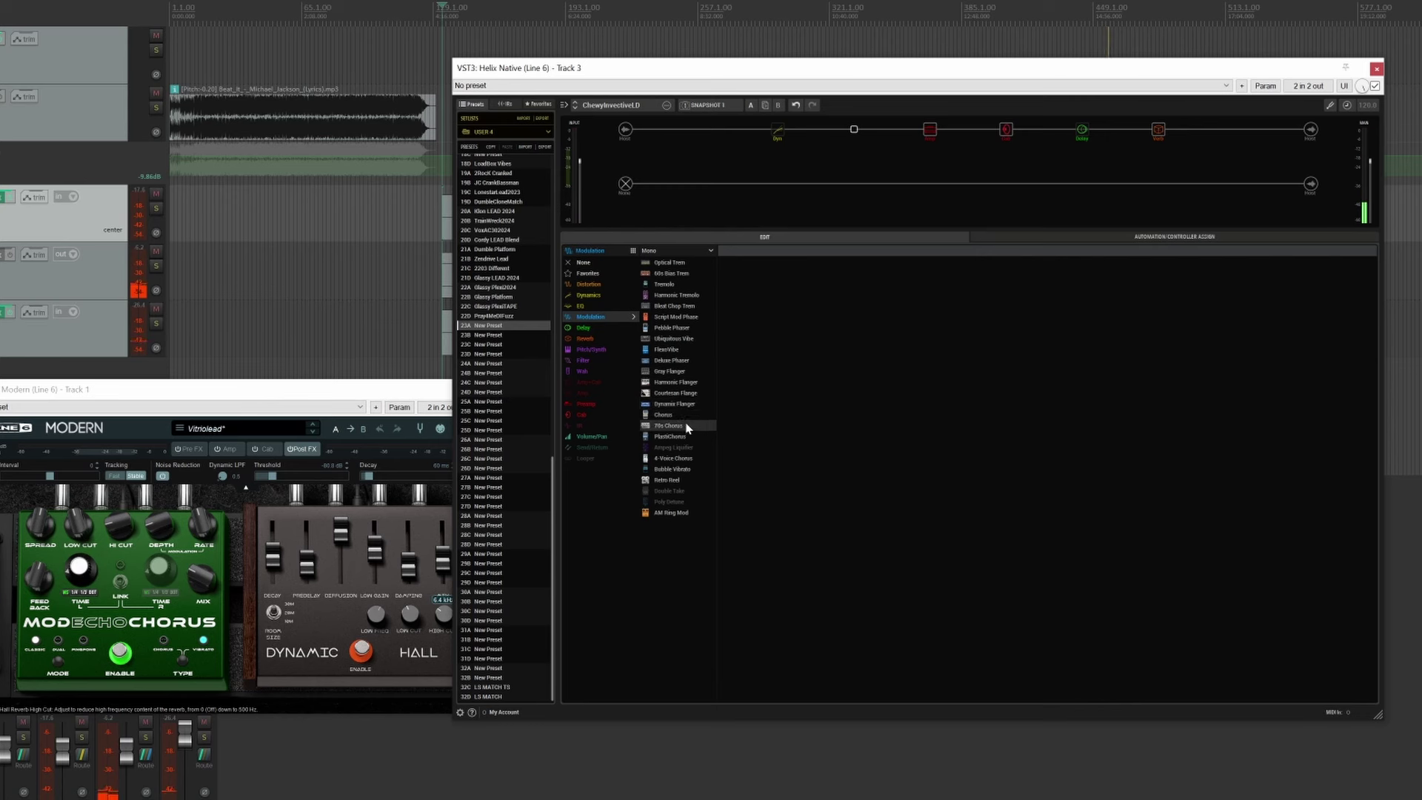
click(659, 250)
click(663, 272)
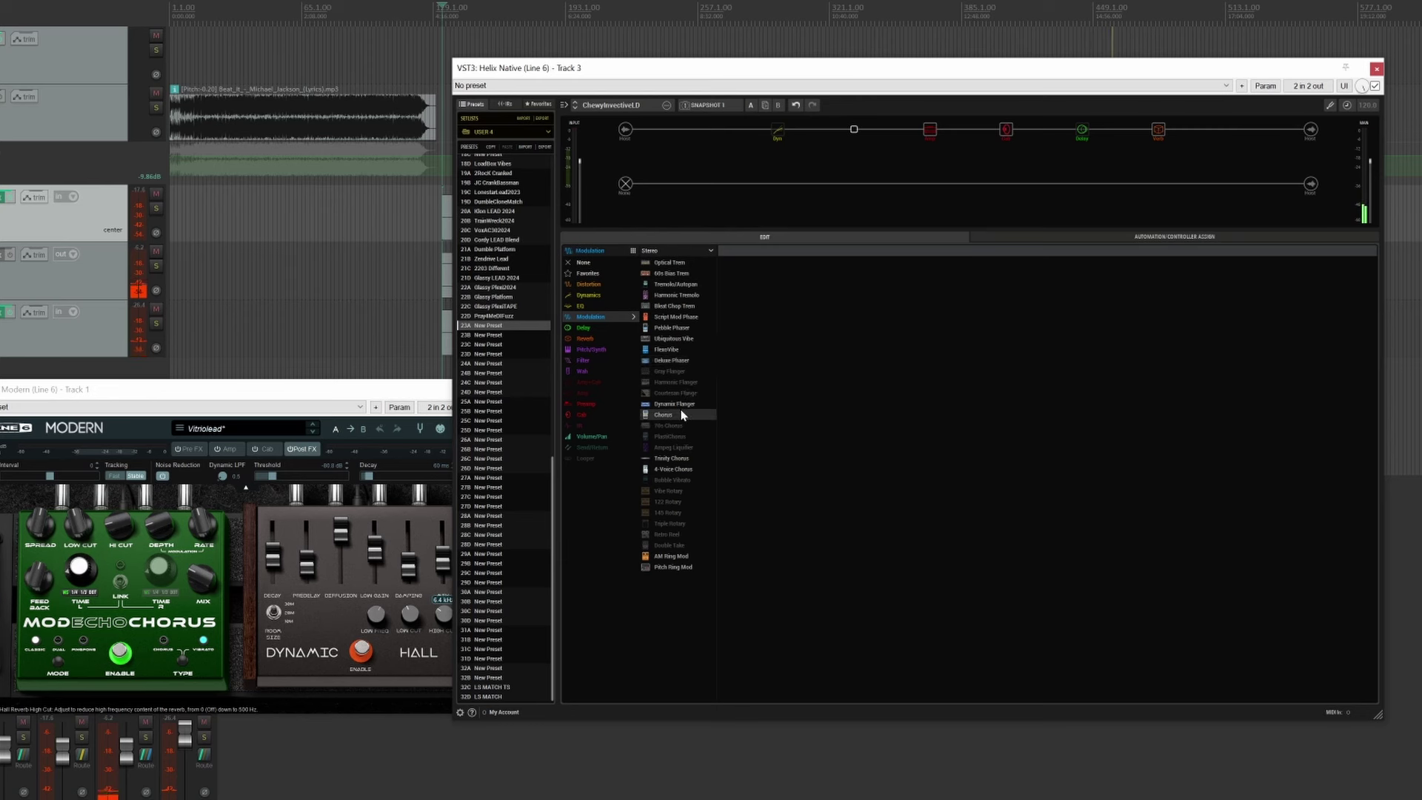
click(666, 252)
click(666, 251)
drag(681, 458, 1081, 128)
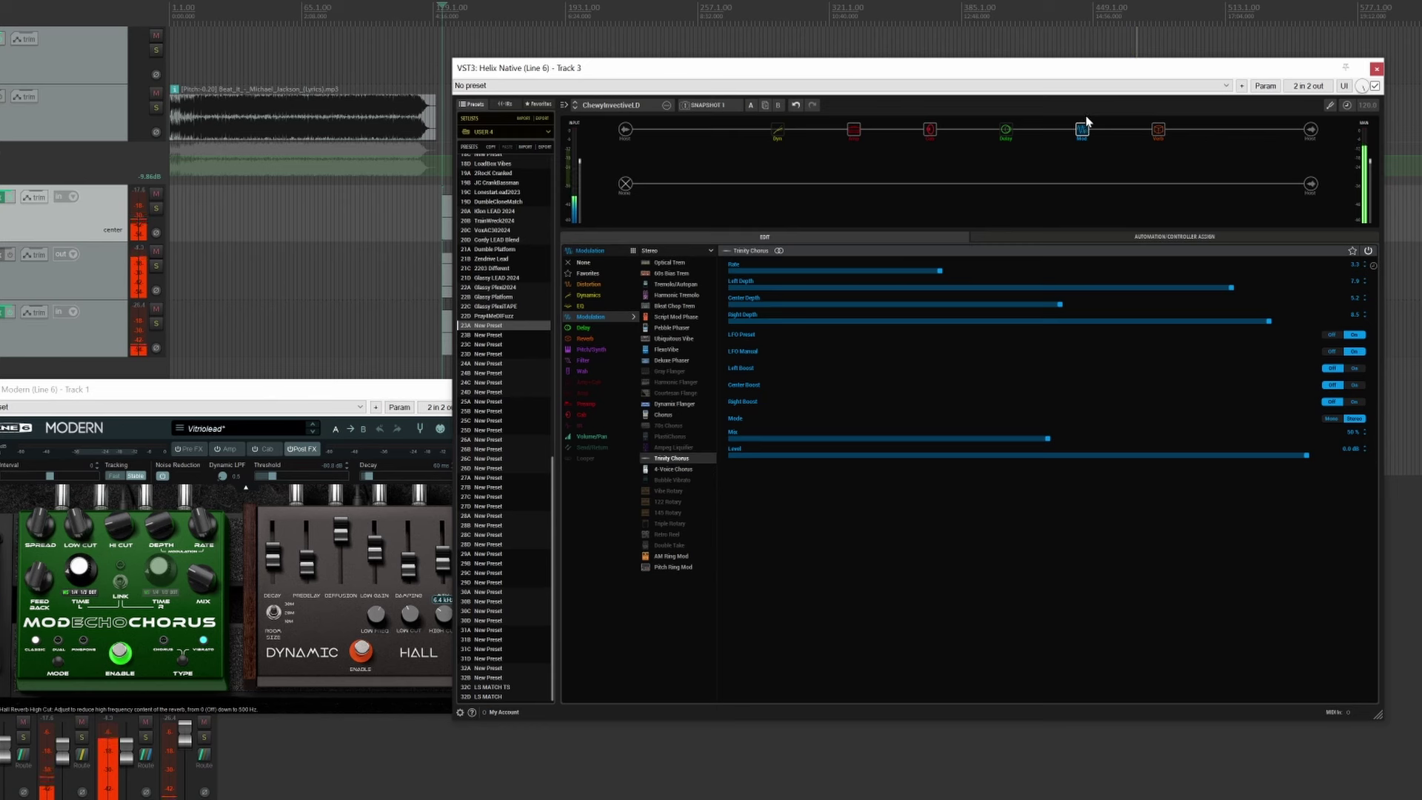
key(Delete)
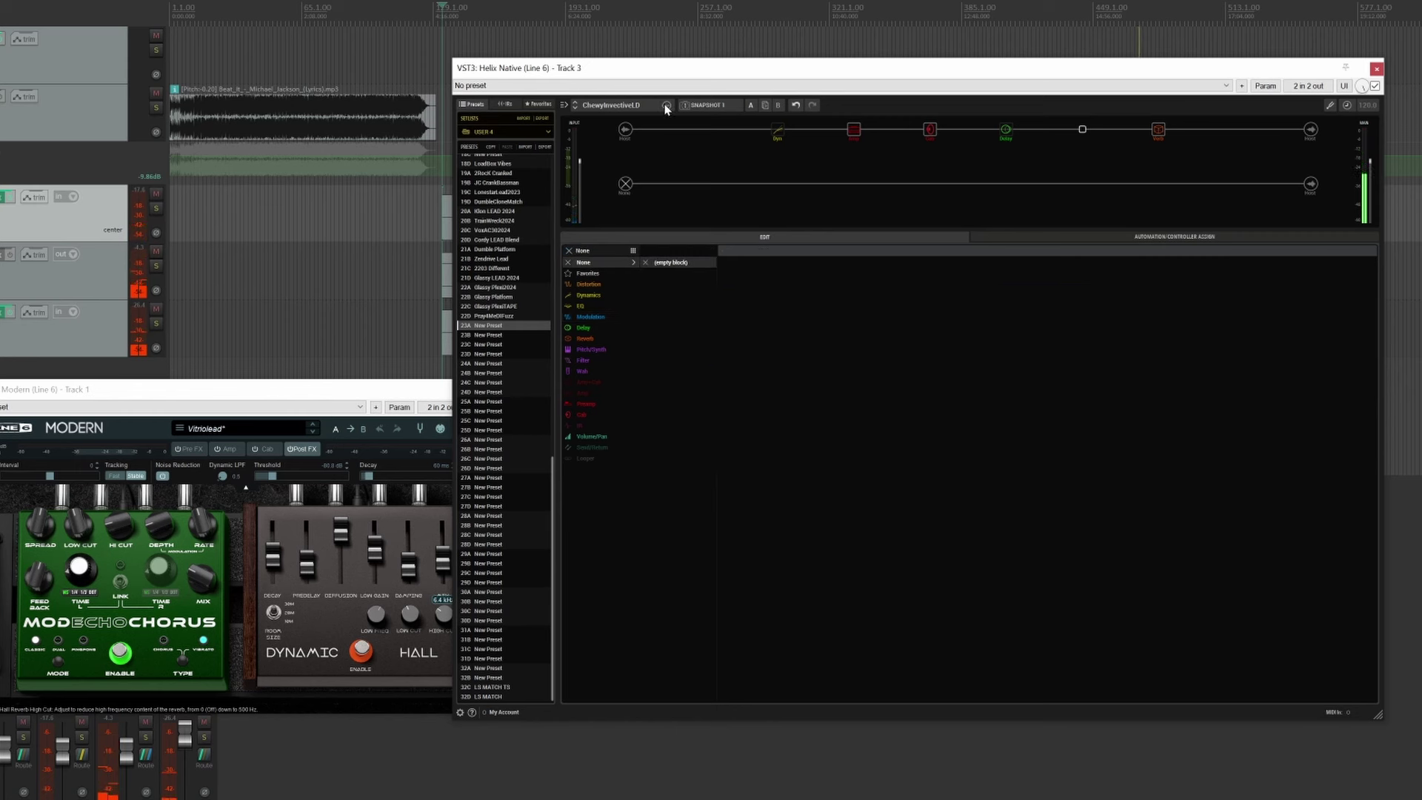
Step: Save the ChewyInvectiveLD preset to slot 23A of the User 4 setlist
click(667, 111)
click(684, 142)
click(956, 503)
click(951, 424)
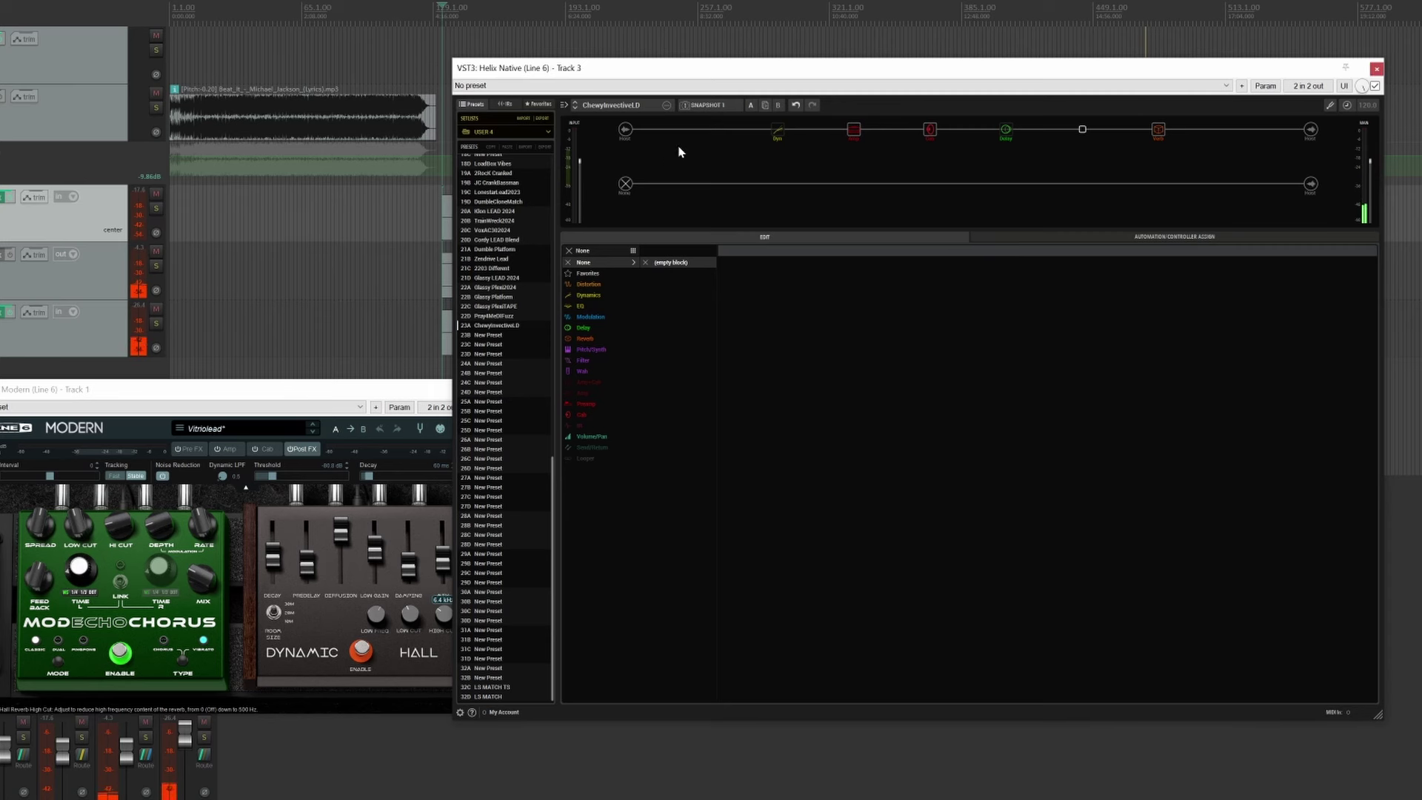
Step: Export the preset as a Helix preset file named ChewyInvectiveLD in the JC lead patches folder
click(667, 109)
click(688, 125)
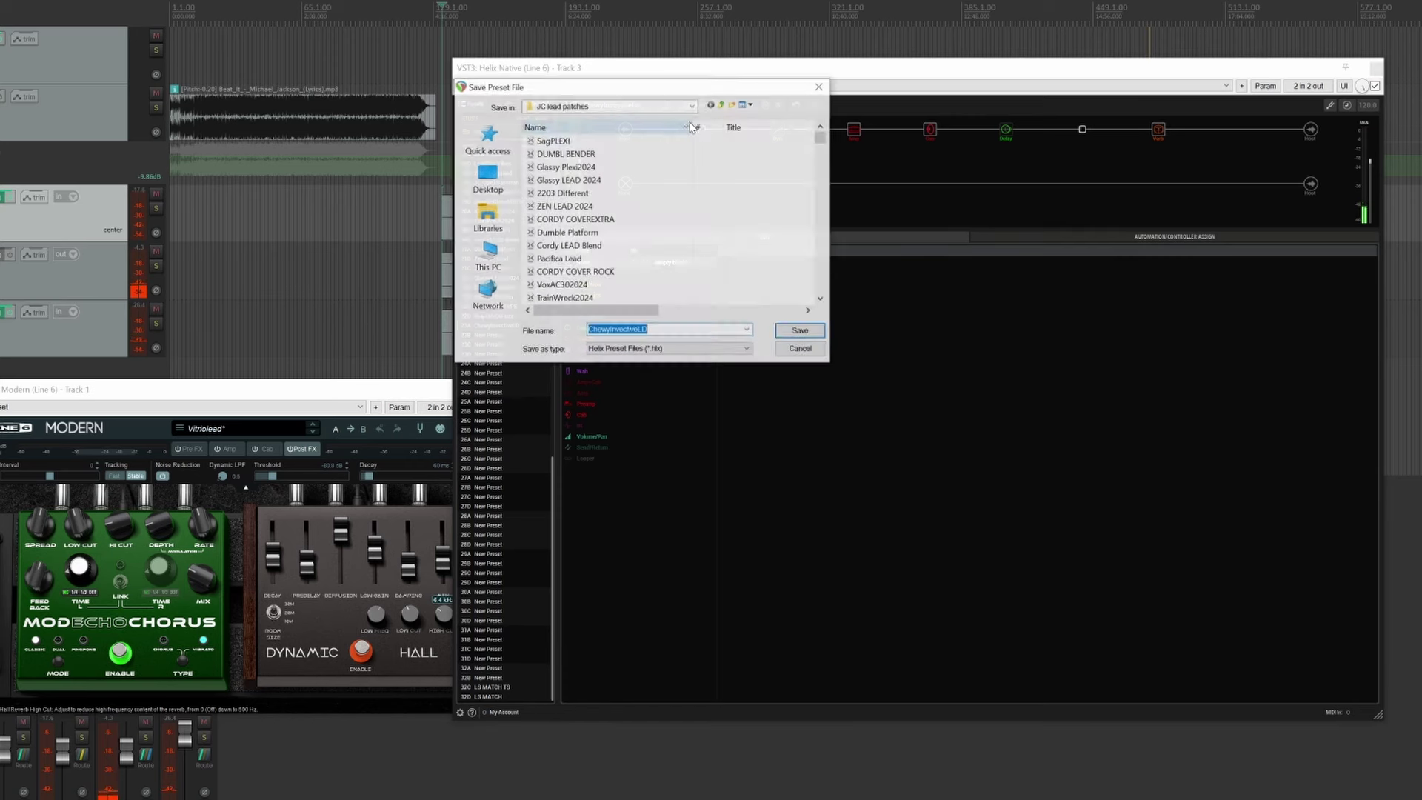
click(802, 331)
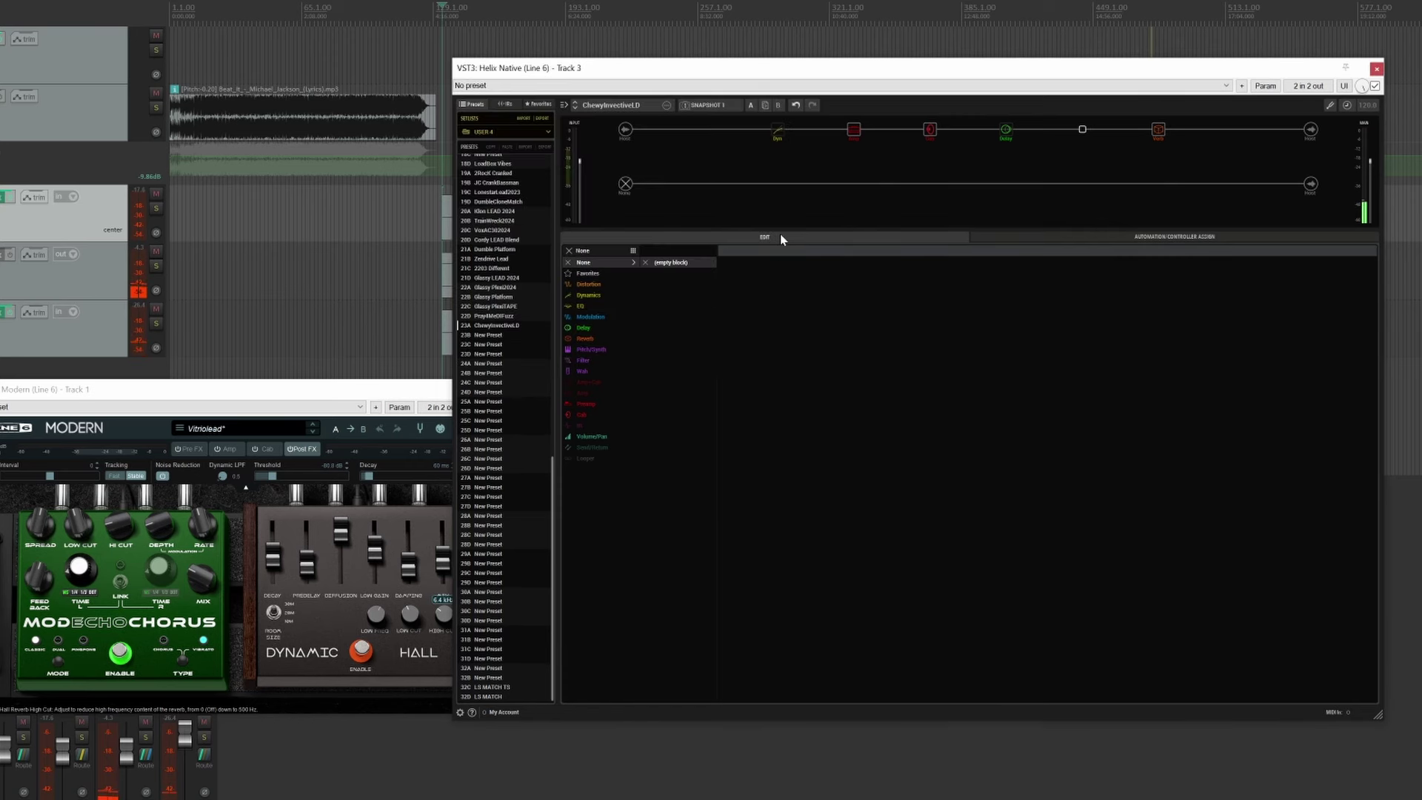